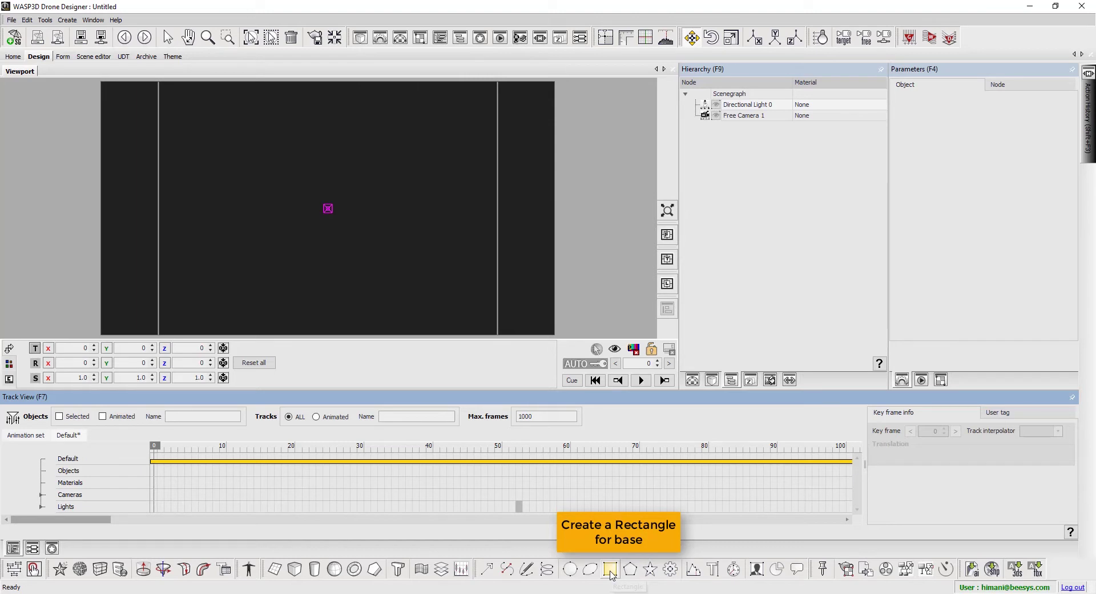
# Step: Add a rectangle for the band base and size it 769 by 68
pyautogui.click(610, 571)
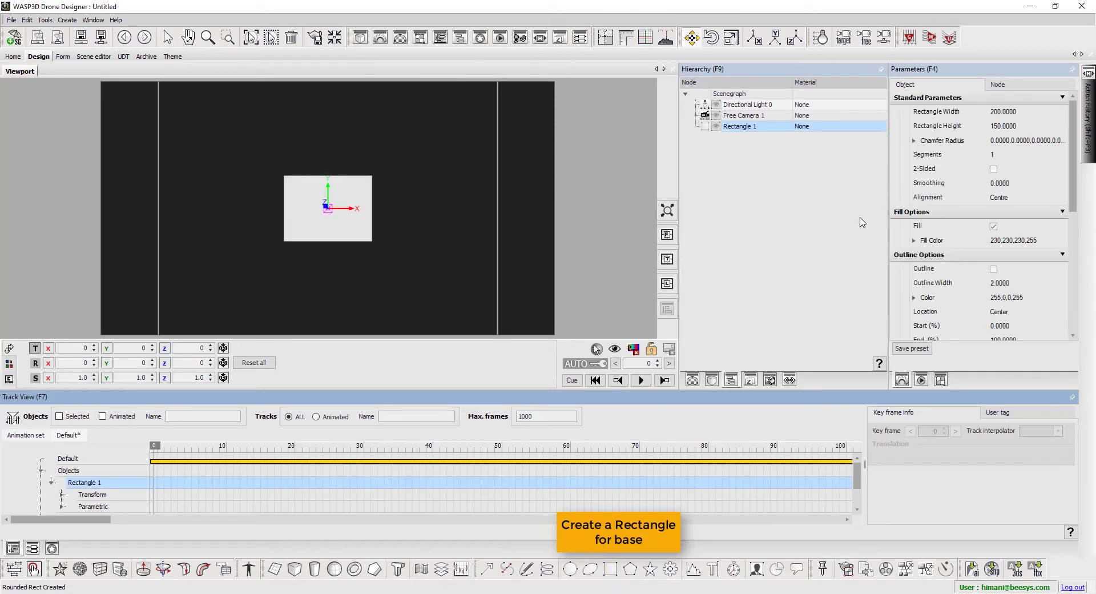
pyautogui.moveTo(1010, 112); pyautogui.dragTo(1063, 116)
pyautogui.write('750')
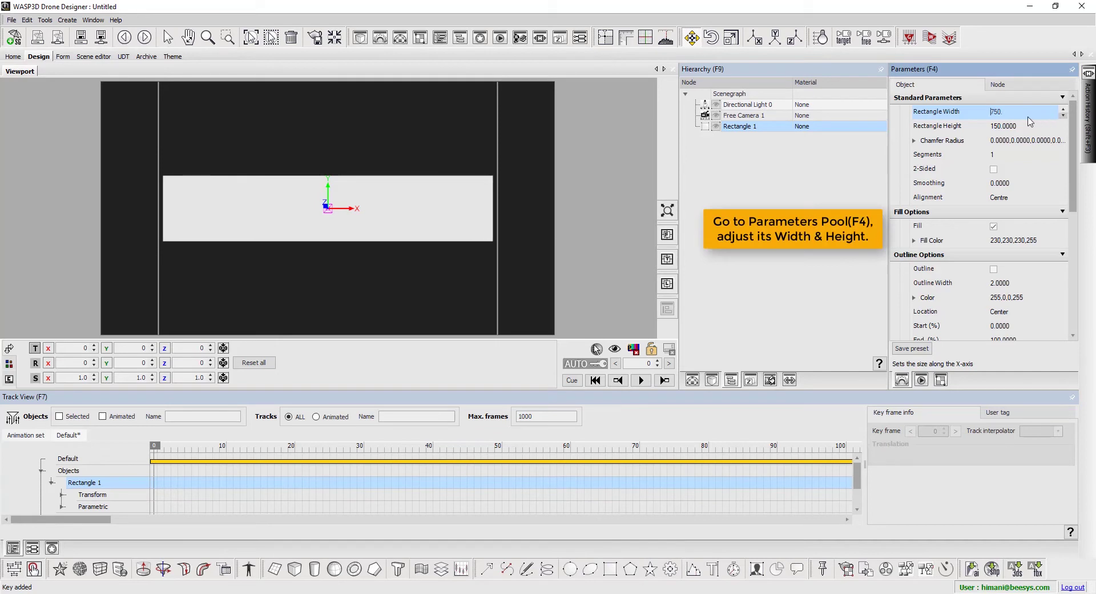
pyautogui.press('BackSpace')
pyautogui.click(996, 131)
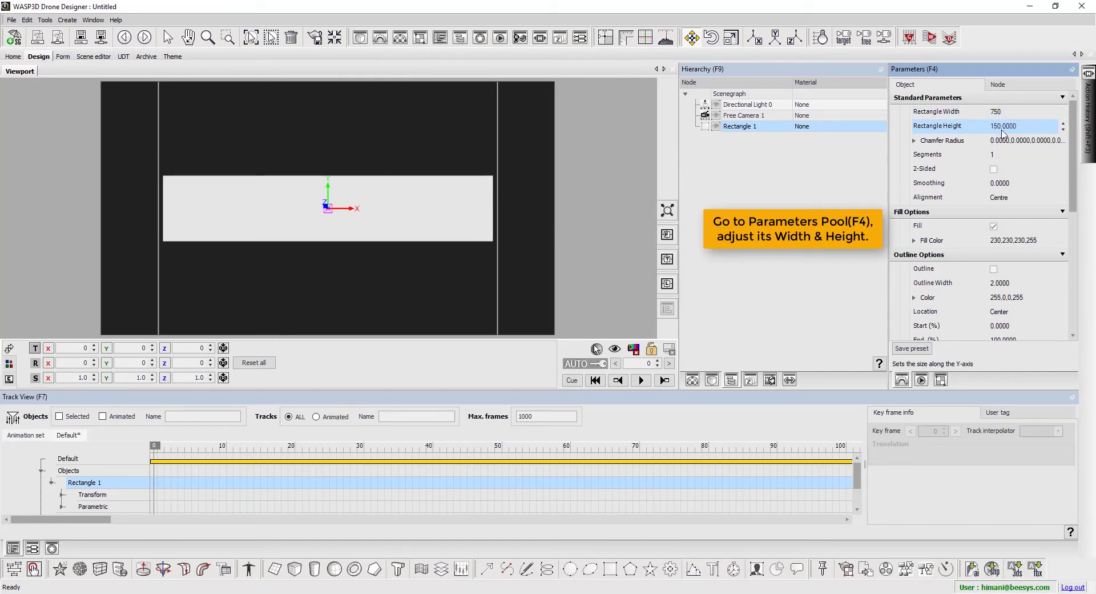
pyautogui.moveTo(980, 127)
pyautogui.mouseDown()
pyautogui.moveTo(943, 136)
pyautogui.moveTo(994, 115)
pyautogui.mouseUp()
pyautogui.click(997, 113)
pyautogui.write('780')
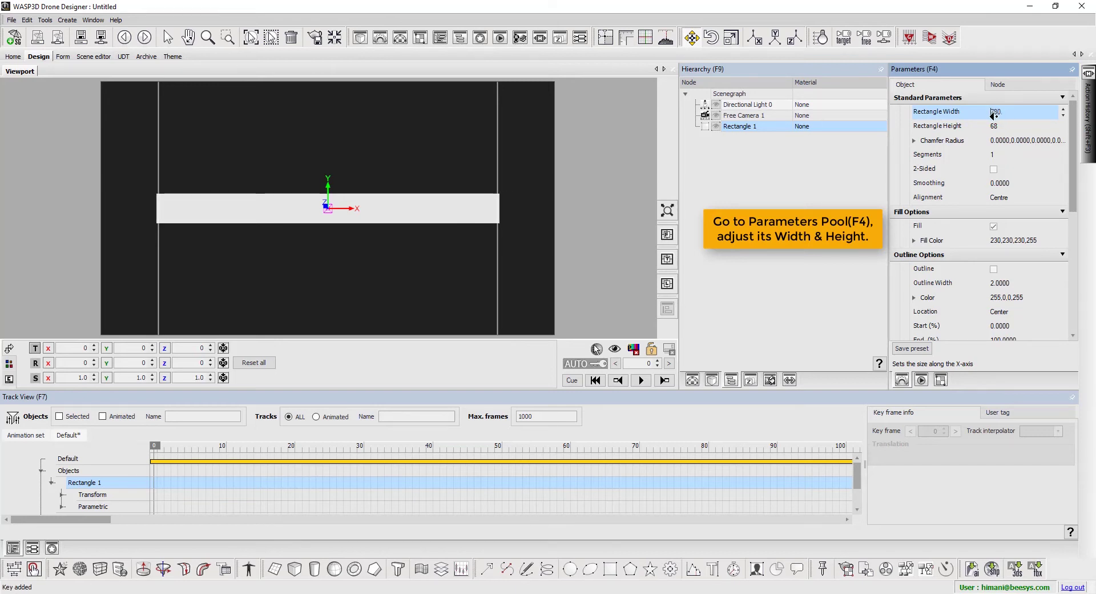
# Step: Move the rectangle to the bottom of the frame and colour it orange
pyautogui.moveTo(107, 347)
pyautogui.mouseDown()
pyautogui.moveTo(104, 389)
pyautogui.moveTo(131, 398)
pyautogui.mouseUp()
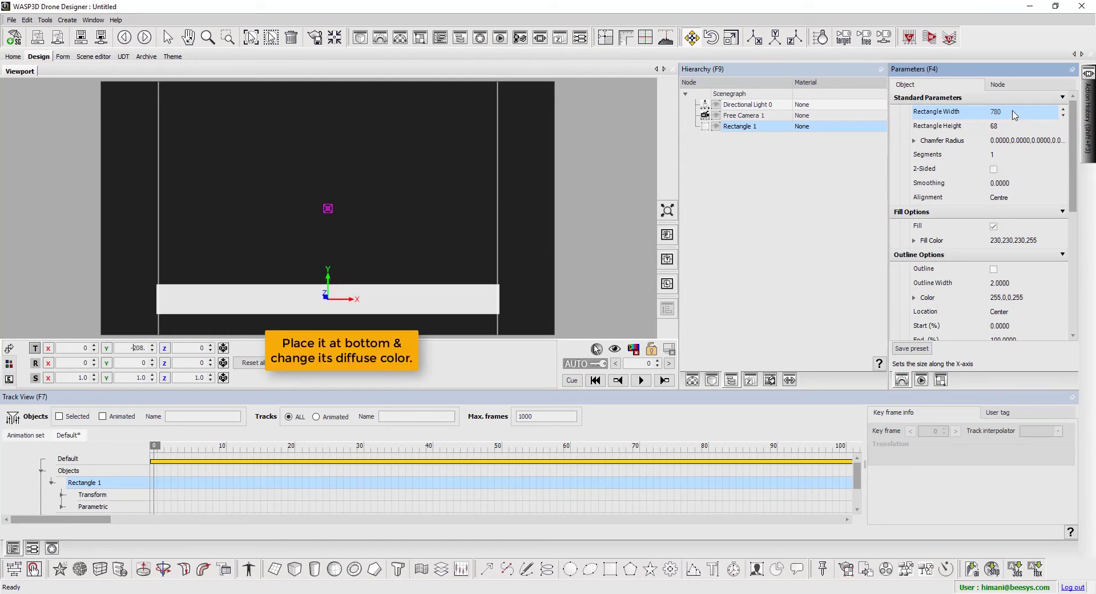
pyautogui.moveTo(984, 112); pyautogui.dragTo(981, 112)
pyautogui.click(9, 363)
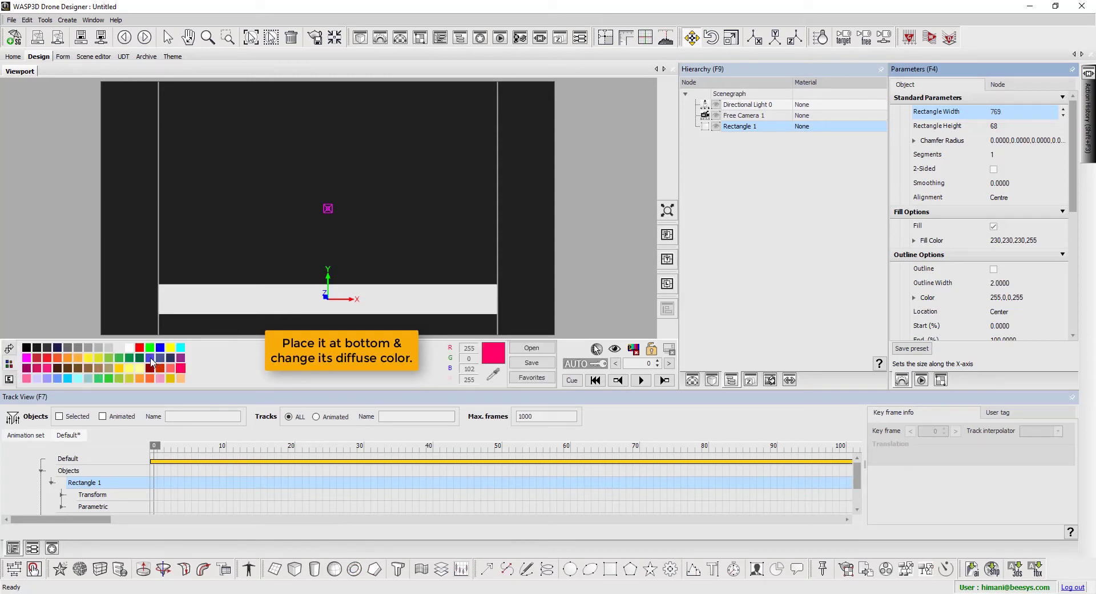
pyautogui.moveTo(67, 358); pyautogui.dragTo(204, 302)
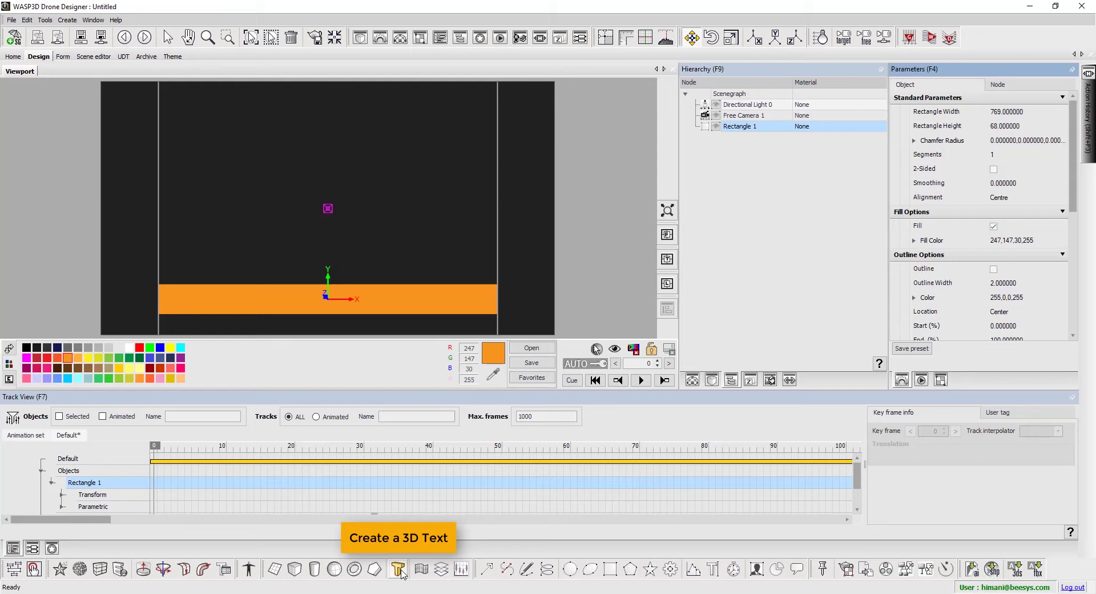
# Step: Add a left-aligned 3D text object at the left edge of the orange band
pyautogui.click(401, 570)
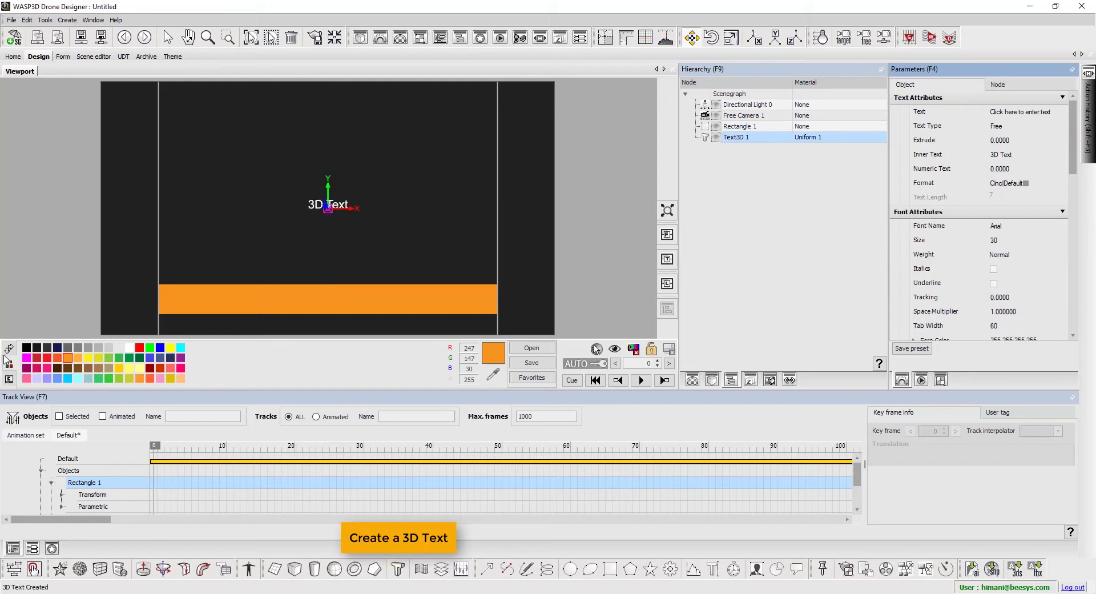
pyautogui.moveTo(140, 349)
pyautogui.mouseDown()
pyautogui.moveTo(114, 374)
pyautogui.moveTo(79, 357)
pyautogui.mouseUp()
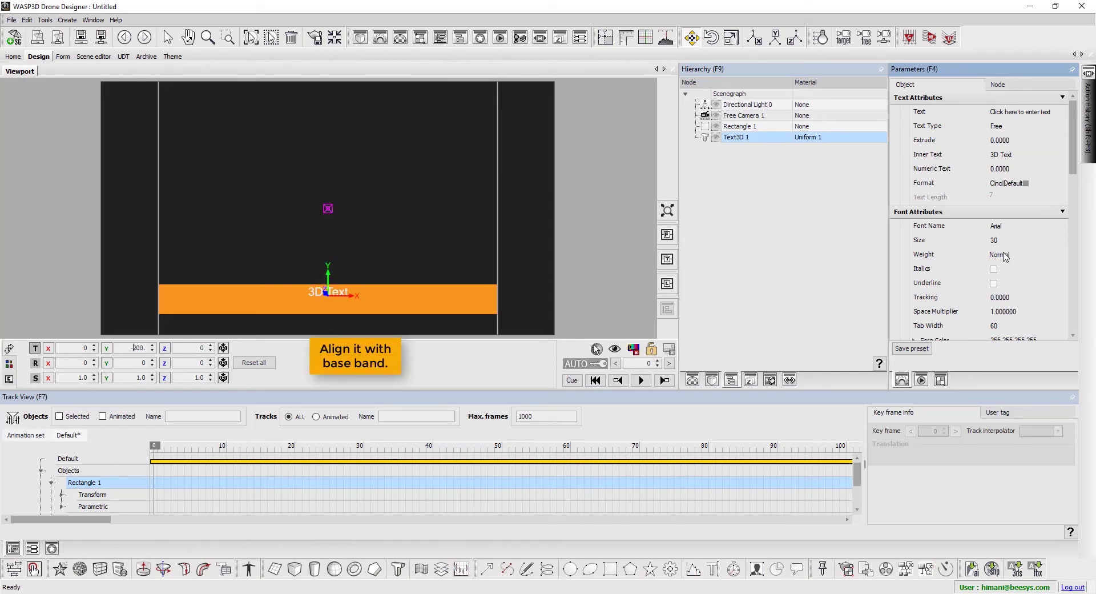
pyautogui.click(1005, 255)
pyautogui.click(1000, 267)
pyautogui.moveTo(1075, 183); pyautogui.dragTo(1073, 228)
pyautogui.click(1017, 212)
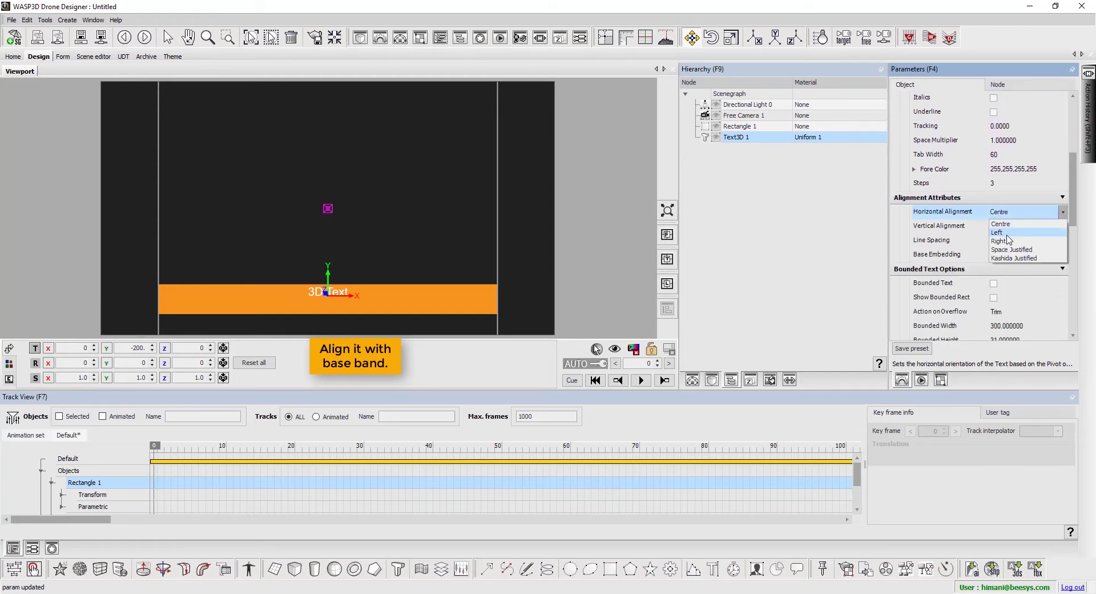
pyautogui.moveTo(83, 348)
pyautogui.mouseDown()
pyautogui.moveTo(34, 347)
pyautogui.moveTo(64, 346)
pyautogui.mouseUp()
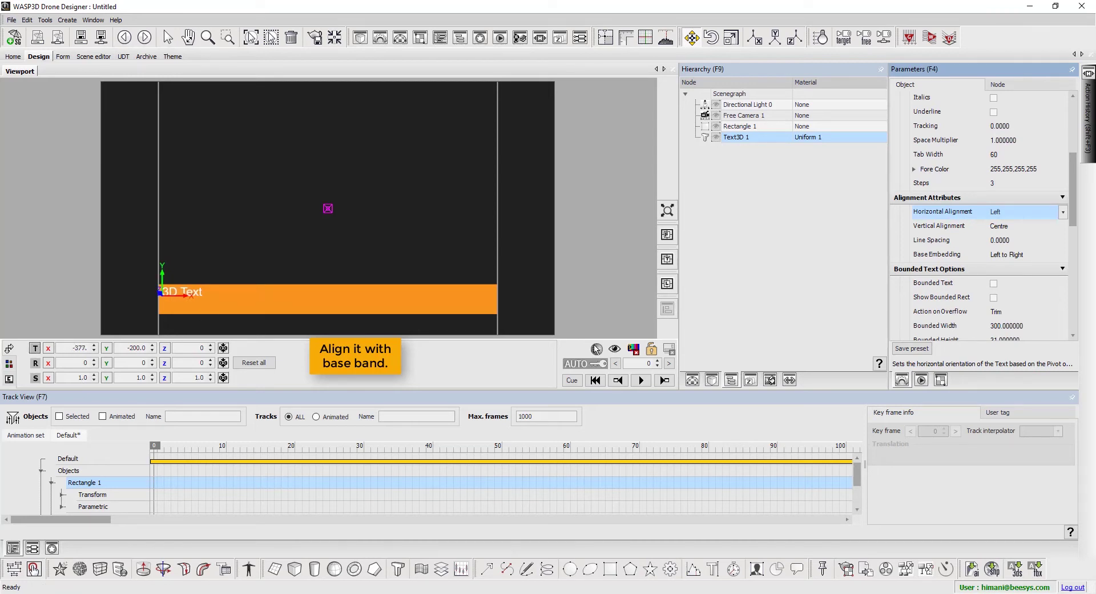
# Step: Change the text content to 'ANCHOR NAME'
pyautogui.moveTo(1072, 152); pyautogui.dragTo(1074, 104)
pyautogui.click(1060, 113)
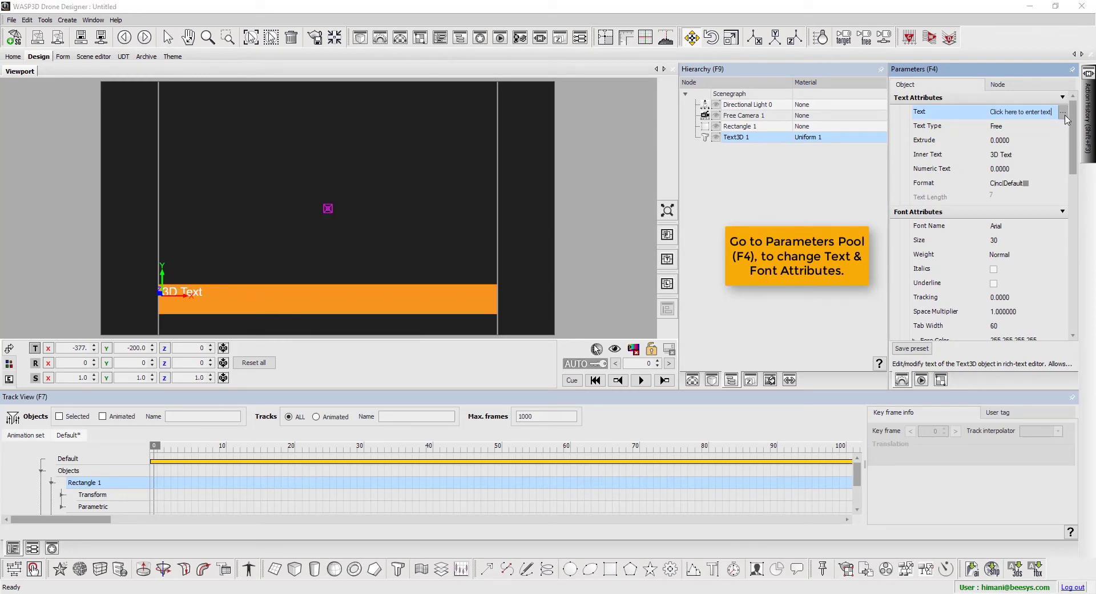
pyautogui.click(1062, 113)
pyautogui.hotkey('ctrl', 'a')
pyautogui.write('A')
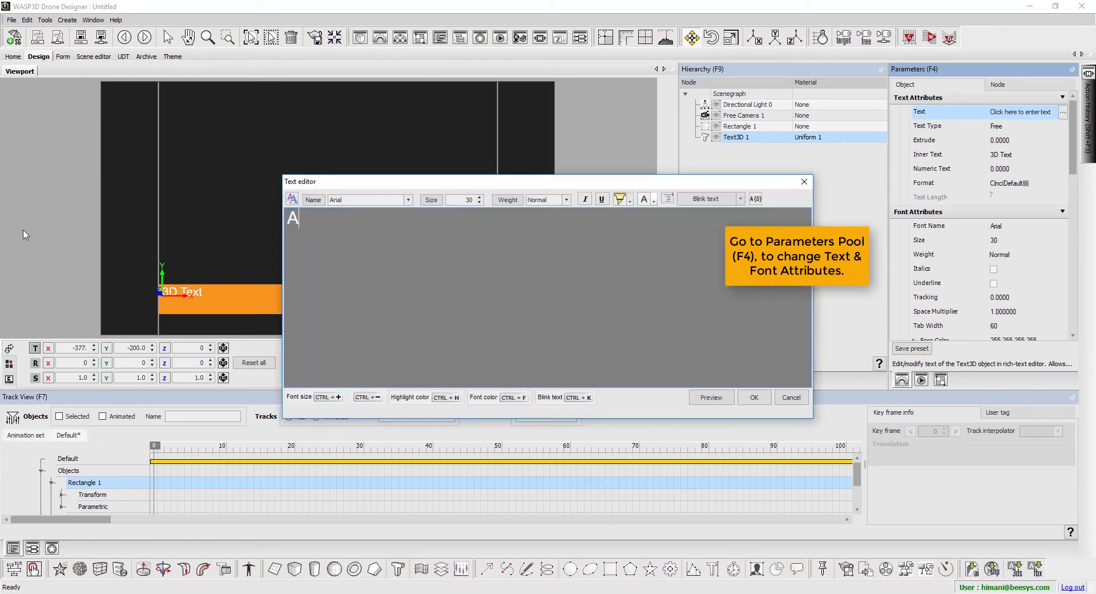
pyautogui.write('NCHOR NAME')
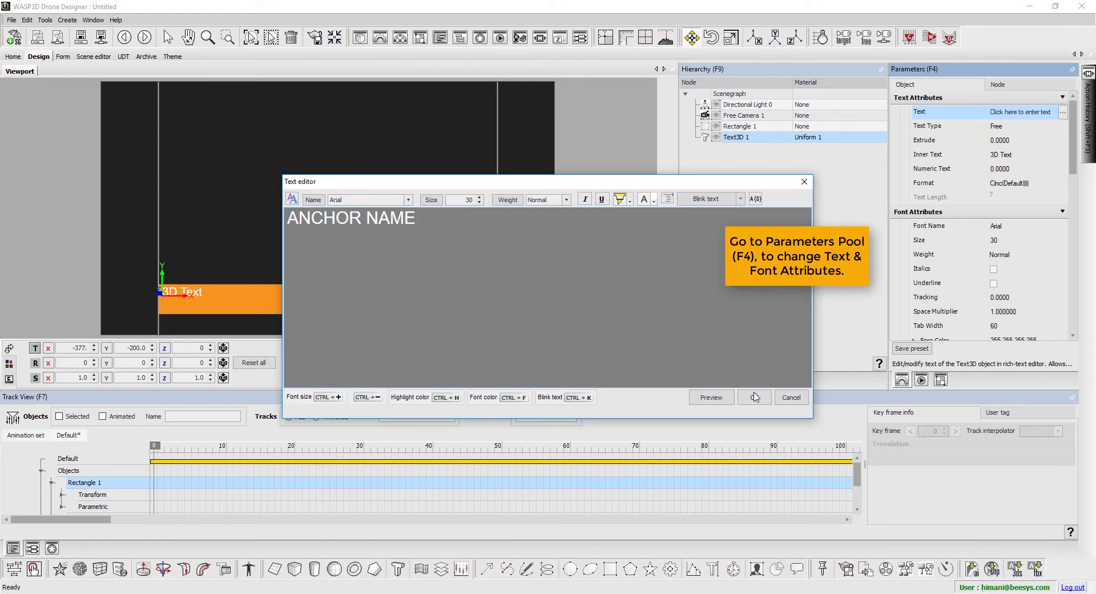
pyautogui.click(754, 396)
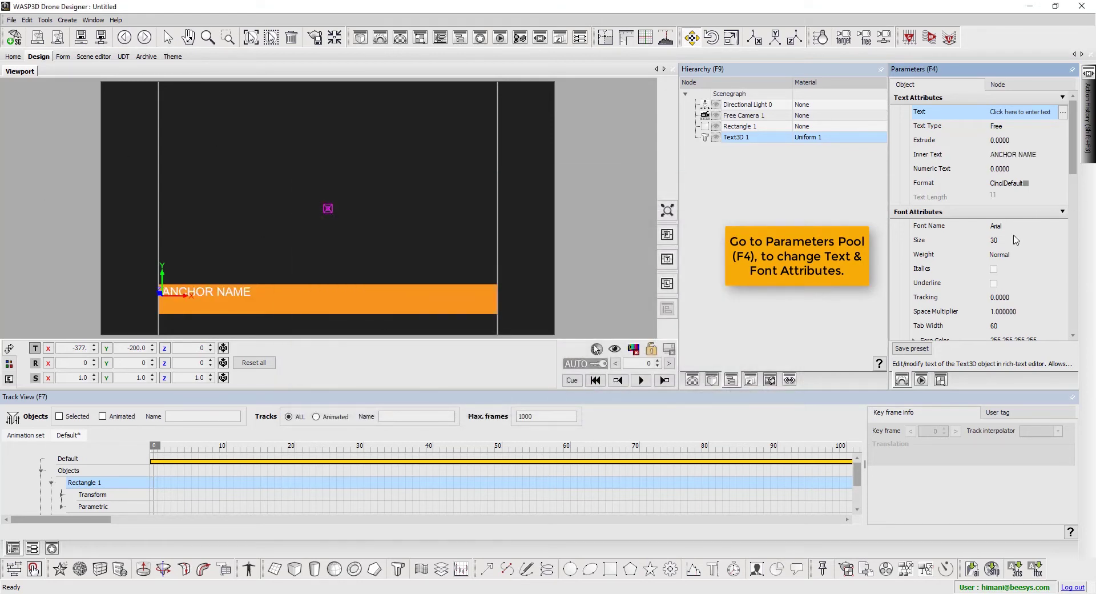
# Step: Make the ANCHOR NAME text bold at size 34 and nudge it lower
pyautogui.click(1015, 254)
pyautogui.click(1003, 278)
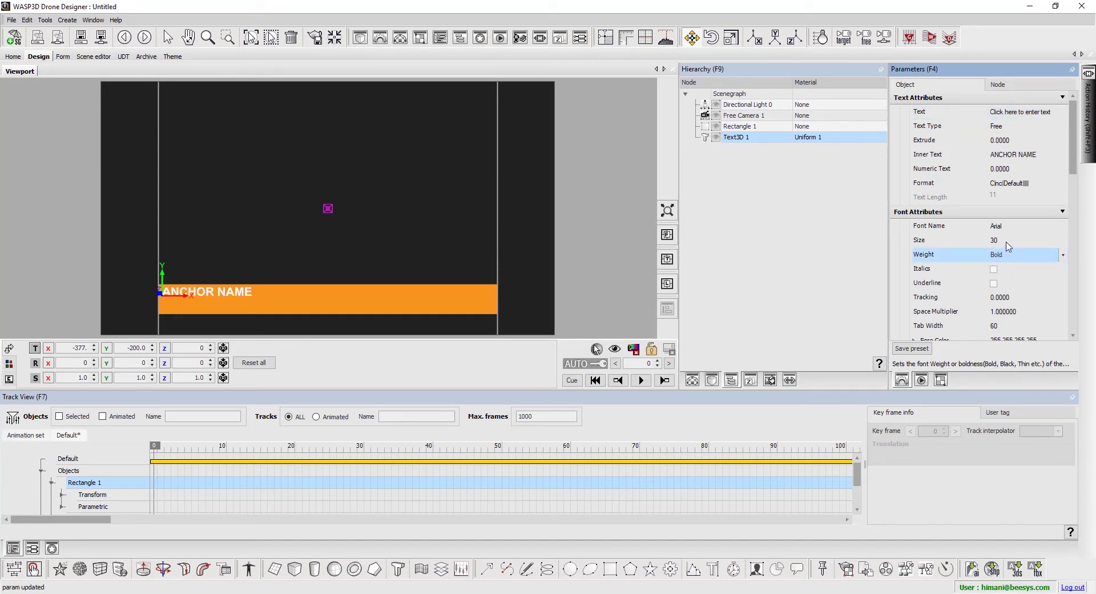
pyautogui.moveTo(1012, 240); pyautogui.dragTo(1017, 240)
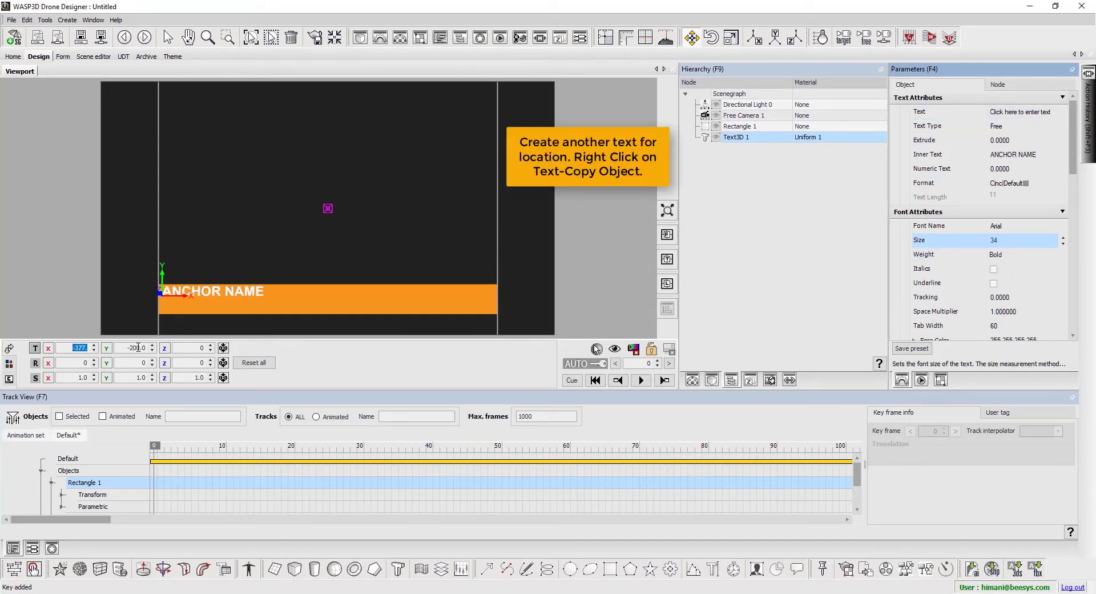
pyautogui.moveTo(129, 348); pyautogui.dragTo(128, 347)
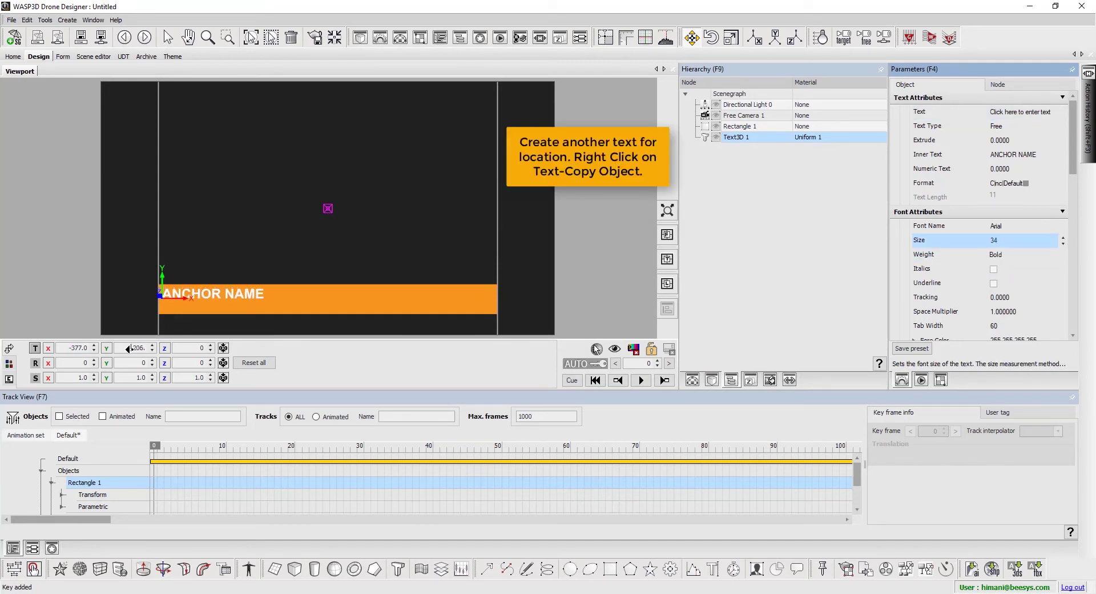
# Step: Duplicate the ANCHOR NAME text object and set the copy's font size to 24
pyautogui.rightClick(742, 137)
pyautogui.moveTo(788, 144)
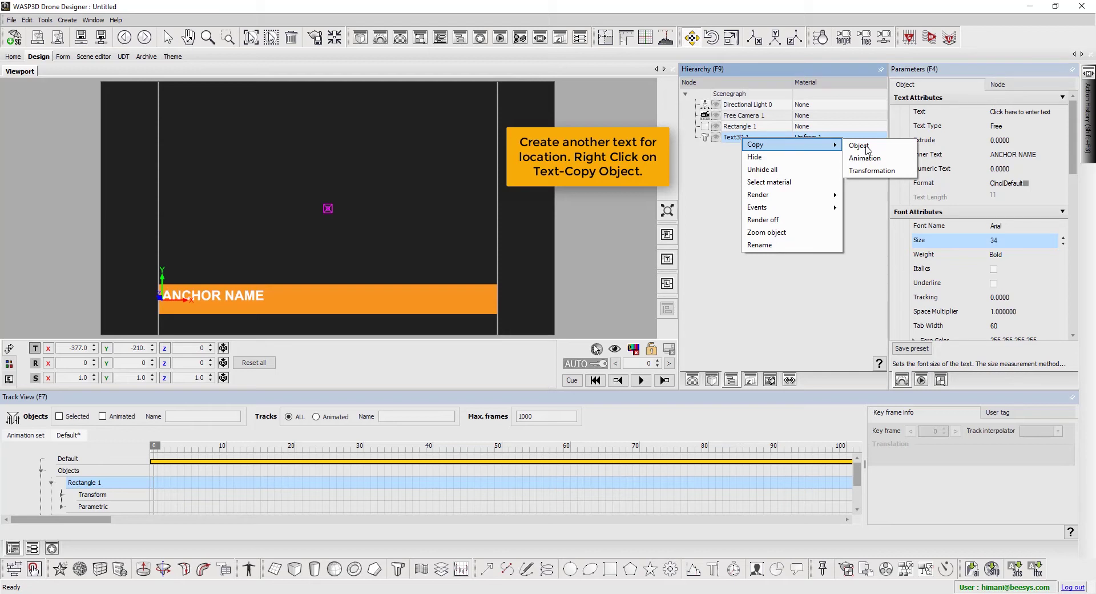
pyautogui.click(865, 146)
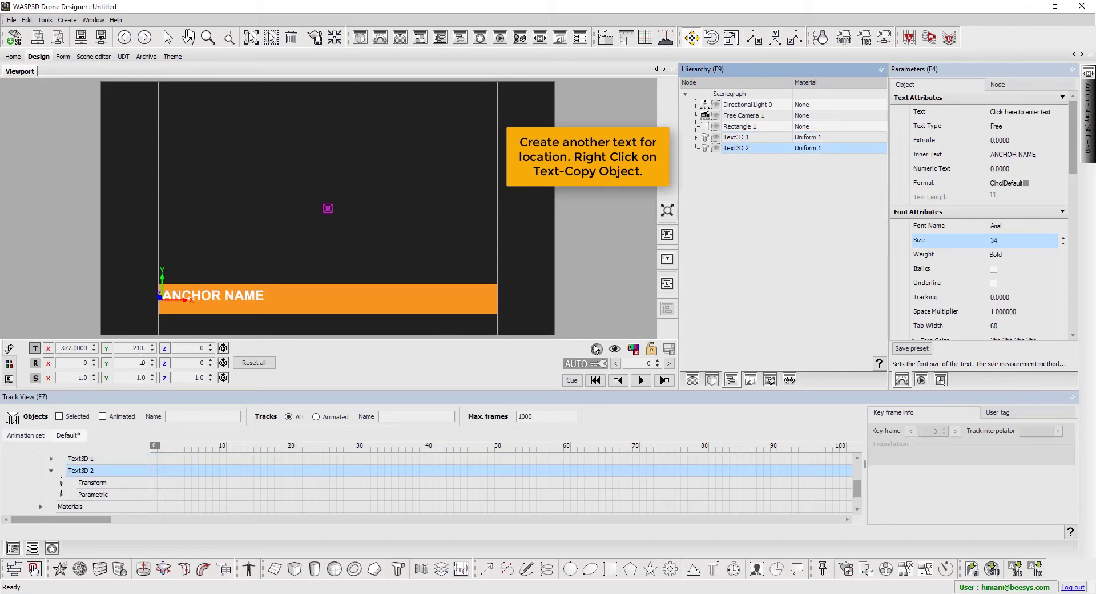
pyautogui.scroll(-7, 134, 350)
pyautogui.scroll(-6, 134, 350)
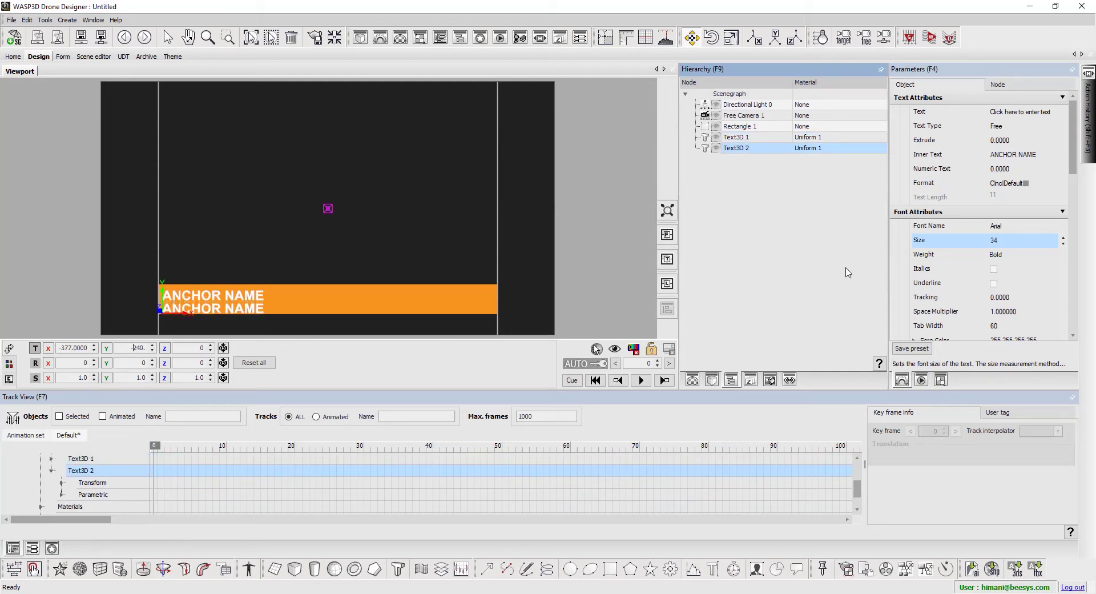
pyautogui.click(936, 242)
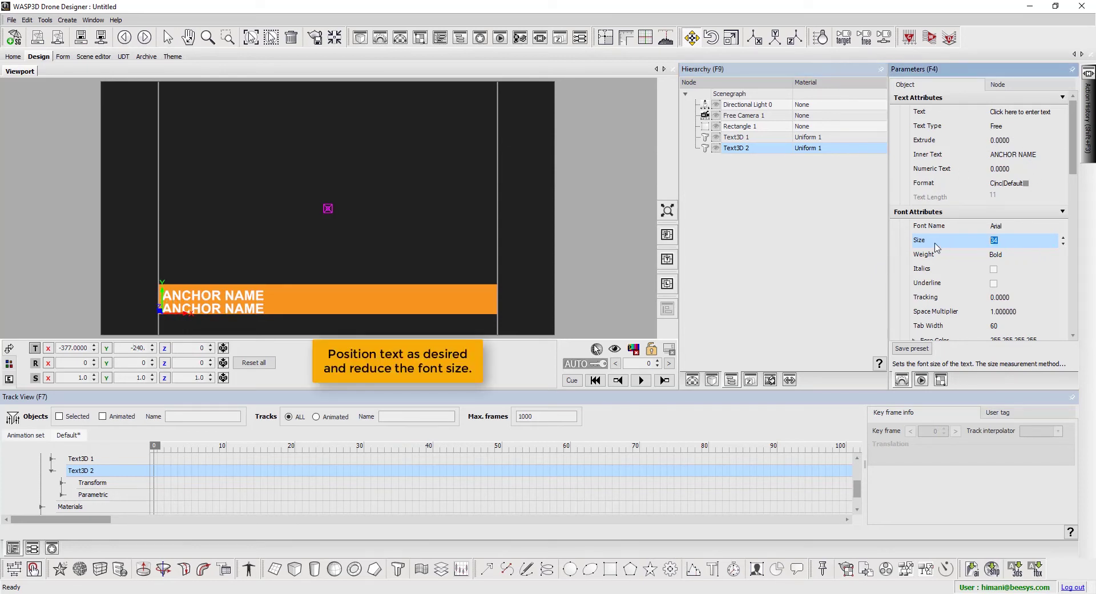
pyautogui.write('24')
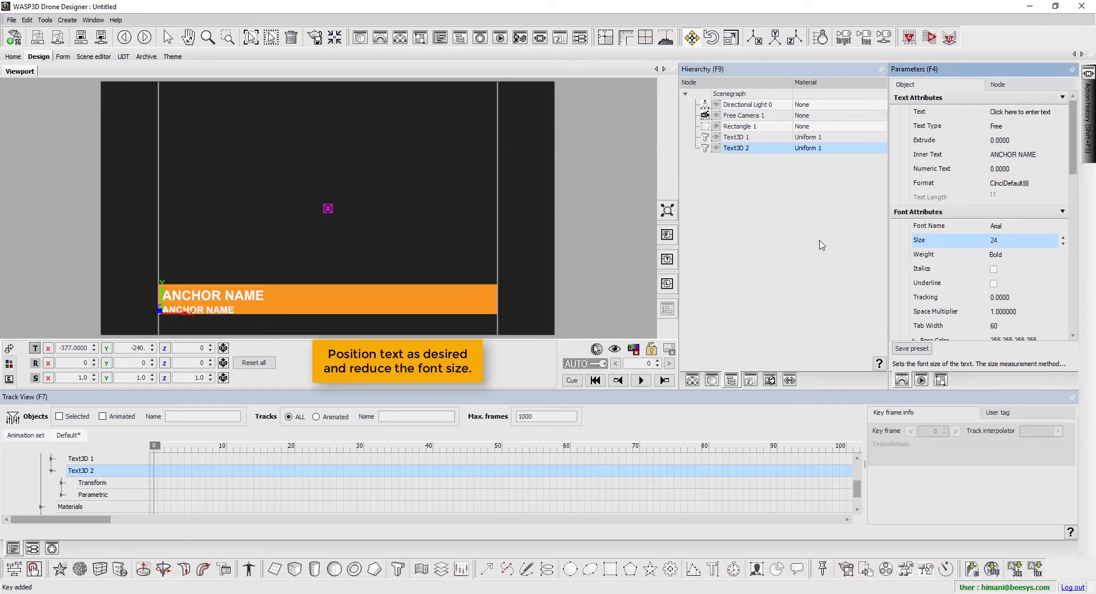
pyautogui.scroll(6, 134, 350)
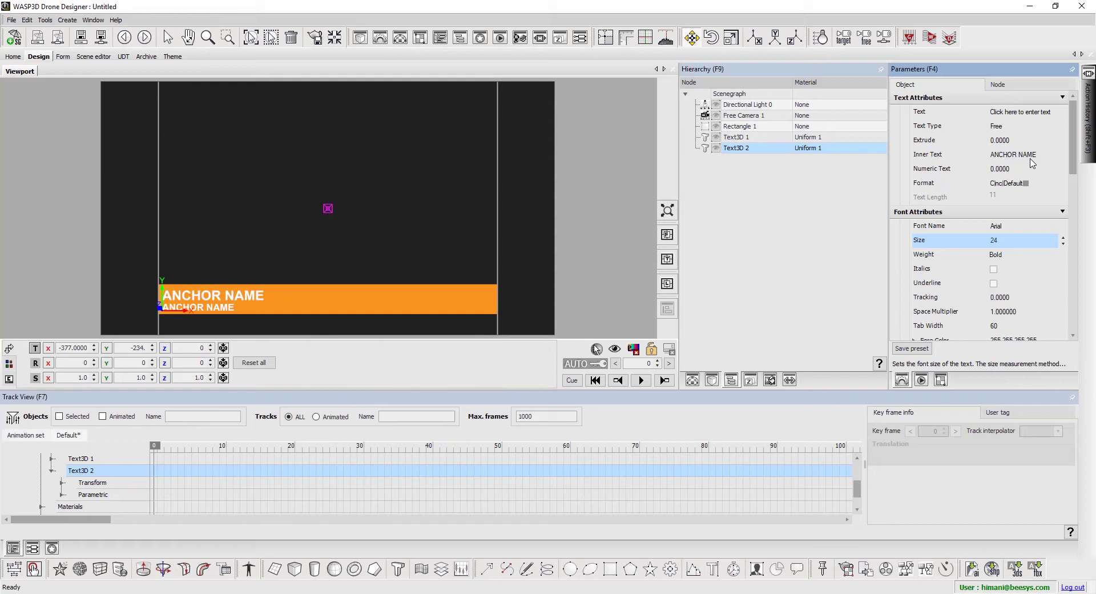
# Step: Change the copy's inner text to 'LOCATION'
pyautogui.click(1033, 160)
pyautogui.write('LOCATION')
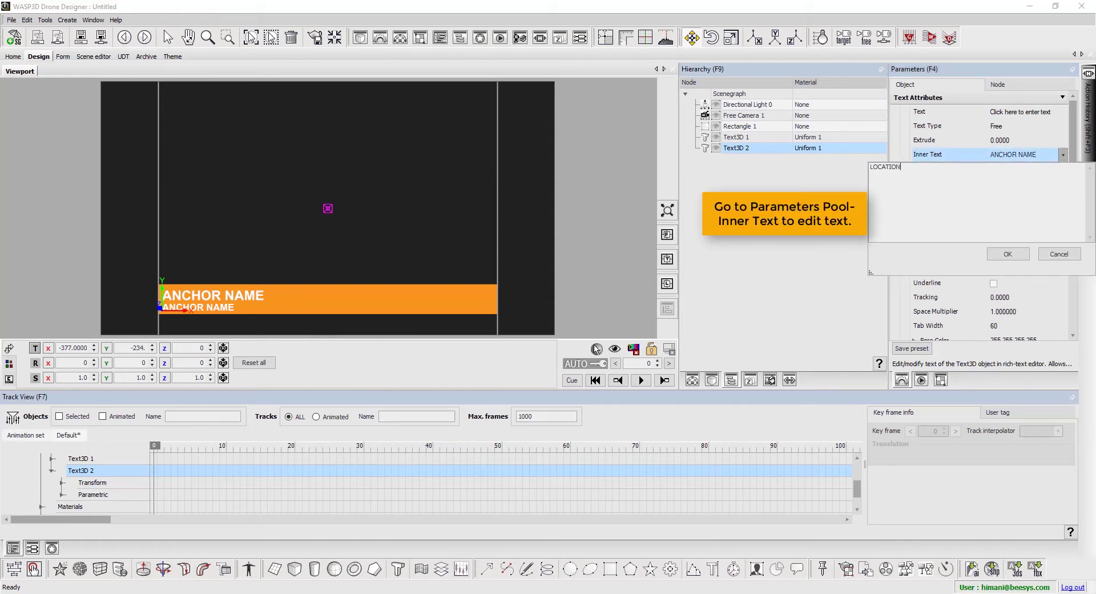
pyautogui.click(1013, 257)
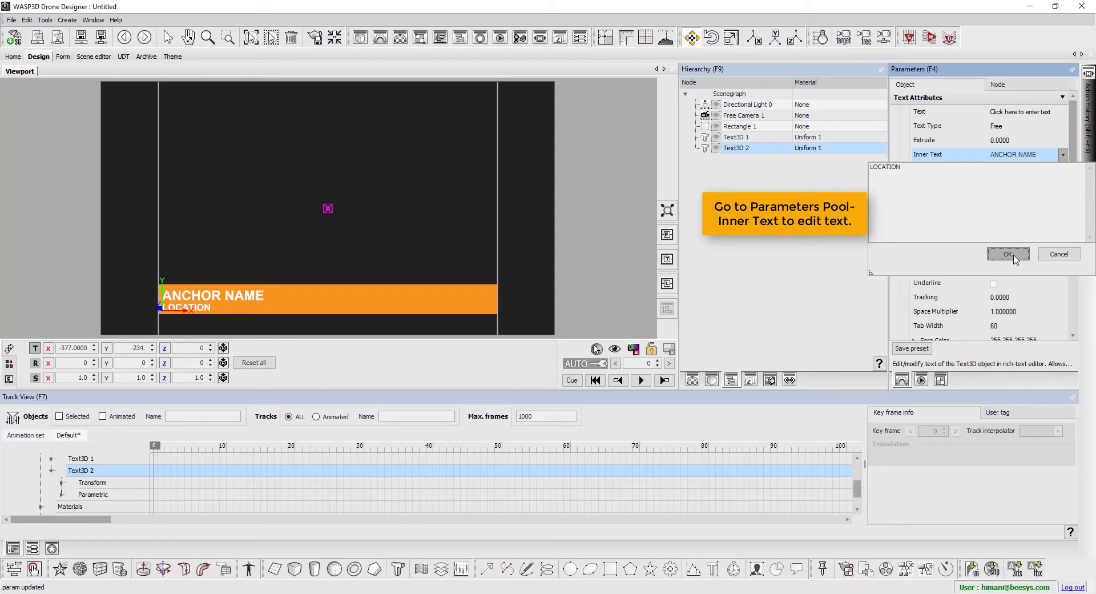
pyautogui.click(1014, 256)
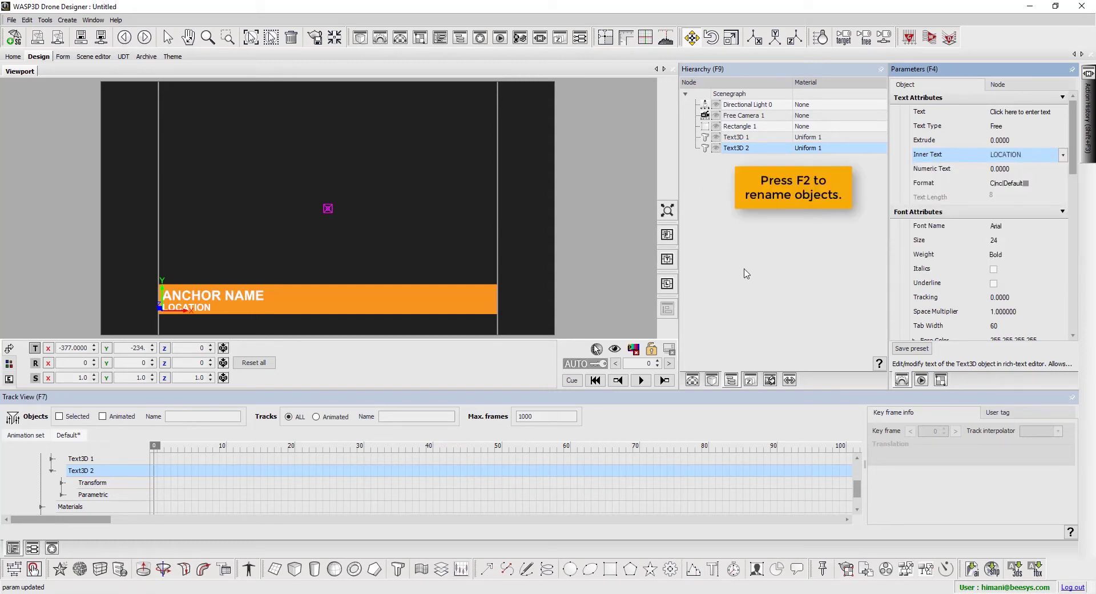
# Step: Rename the two text objects to 'Name' and 'Location'
pyautogui.click(944, 158)
pyautogui.click(805, 151)
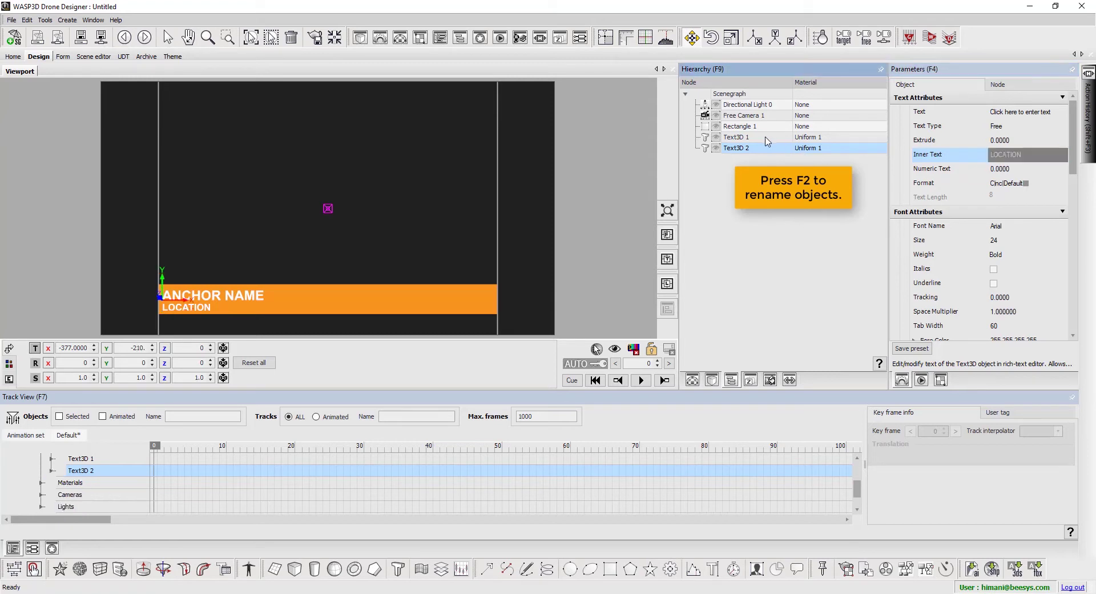
pyautogui.click(767, 139)
pyautogui.press('F2')
pyautogui.write('Name')
pyautogui.press('Return')
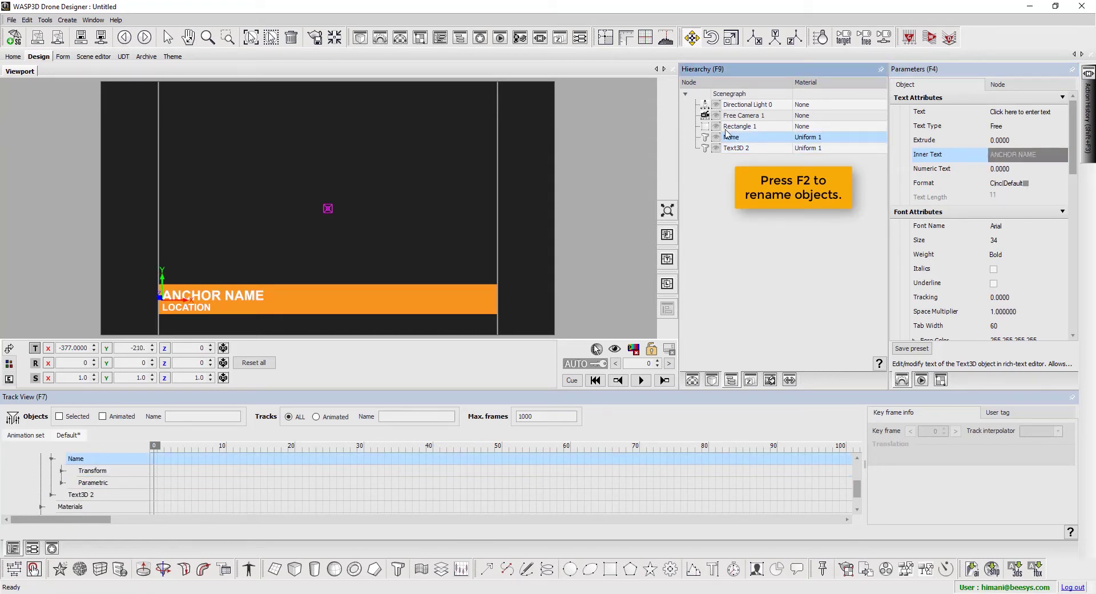
pyautogui.click(759, 149)
pyautogui.press('F2')
pyautogui.write('Location')
pyautogui.press('Return')
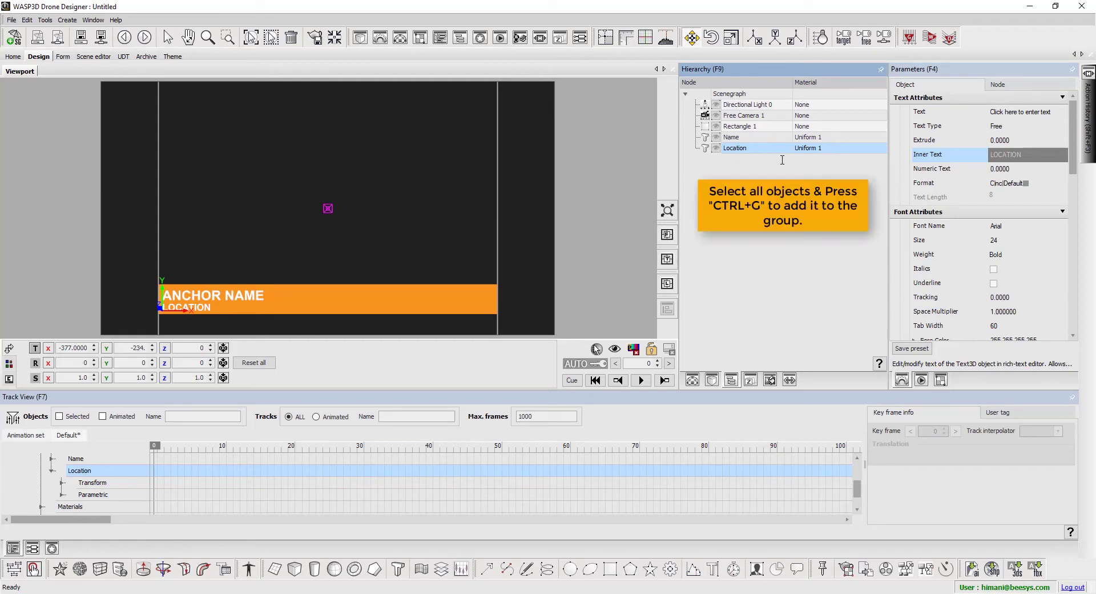
# Step: Select Rectangle 1, Name and Location and group them with Ctrl+G
pyautogui.click(764, 137)
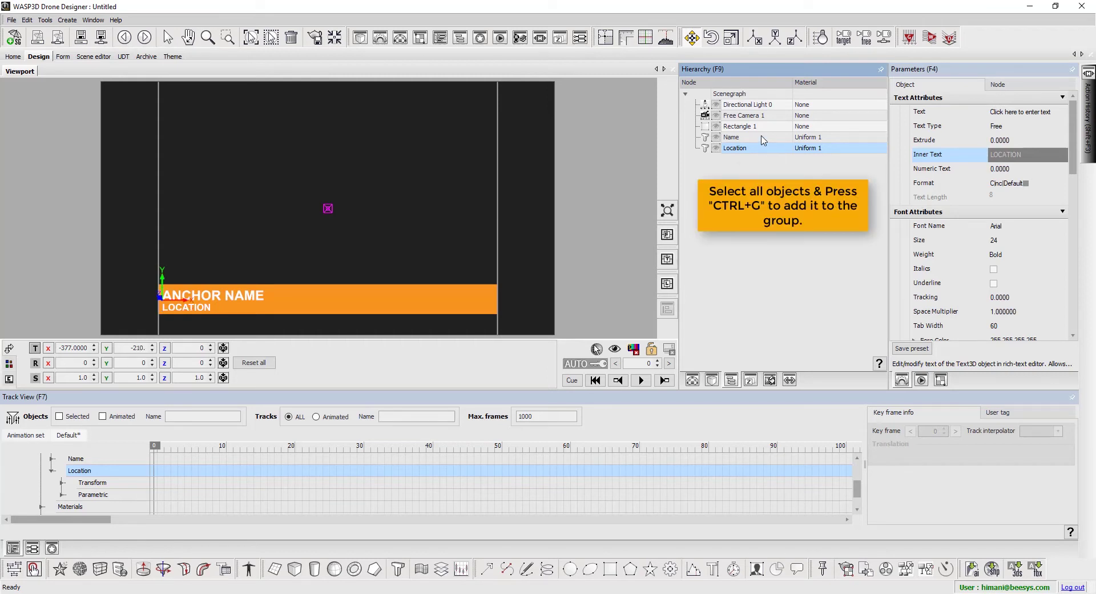
pyautogui.click(942, 111)
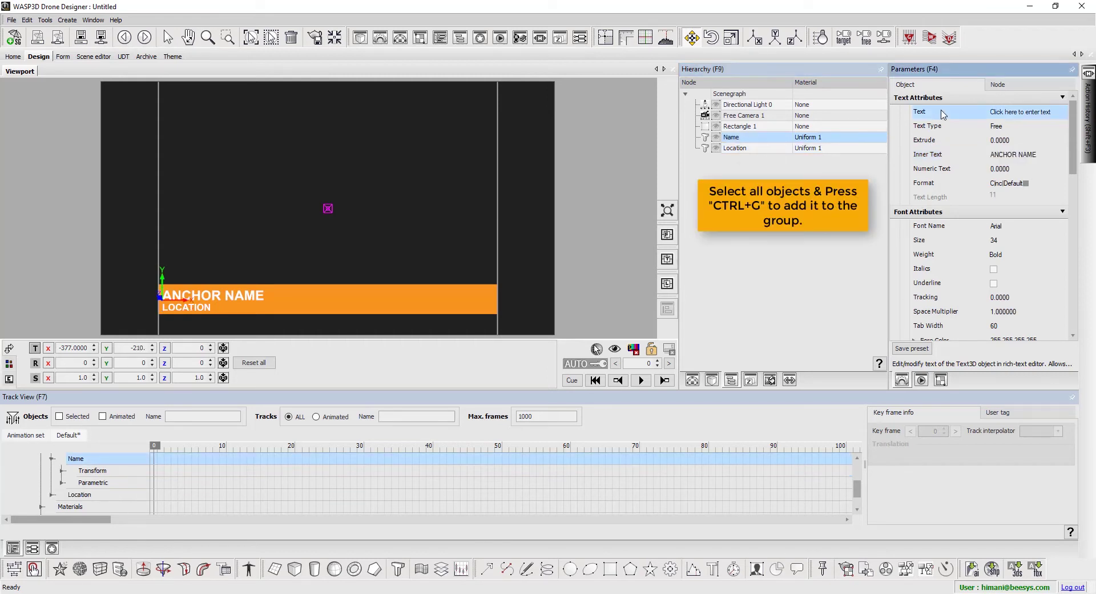
pyautogui.click(752, 126)
pyautogui.keyDown('shift'); pyautogui.click(742, 148); pyautogui.keyUp('shift')
pyautogui.keyDown('ctrl'); pyautogui.click(752, 139); pyautogui.keyUp('ctrl')
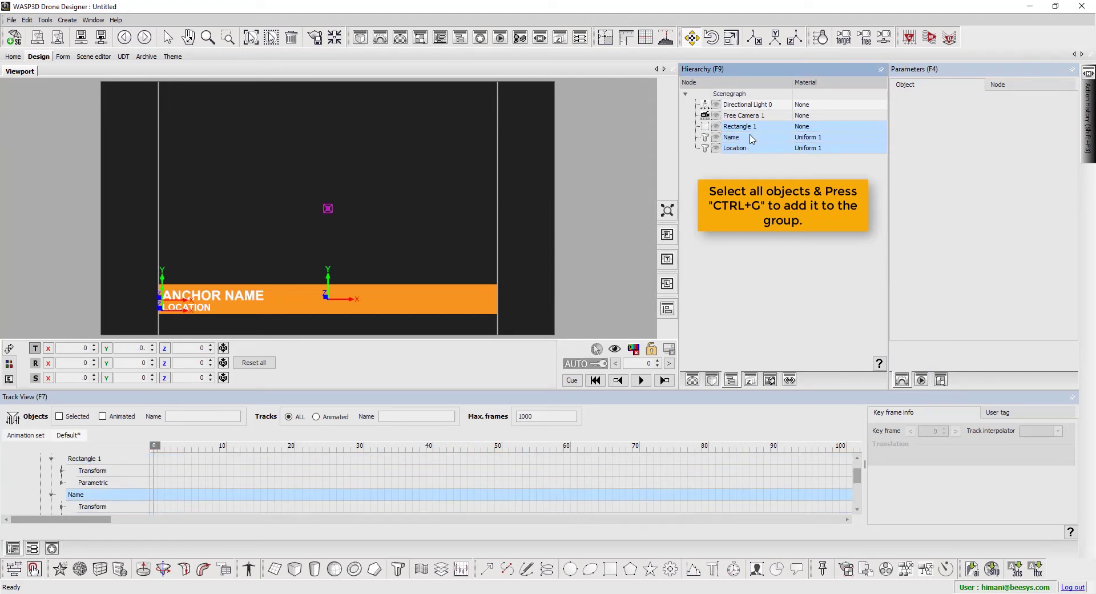
pyautogui.hotkey('ctrl', 'g')
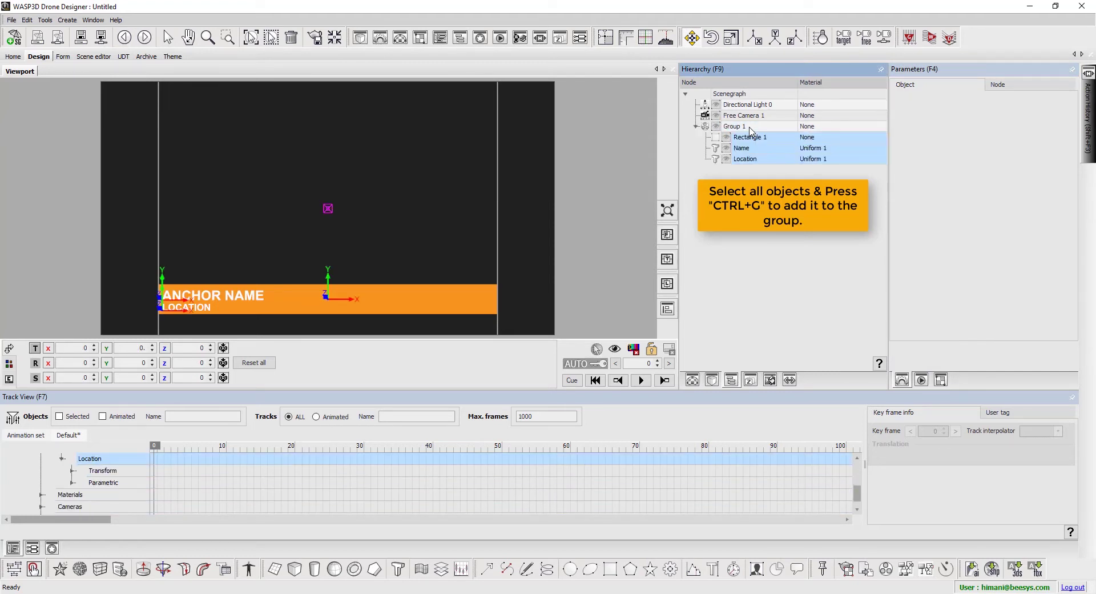
# Step: With Auto Key on, key the band off-screen left at frame 0, centred at frame 10
pyautogui.click(578, 366)
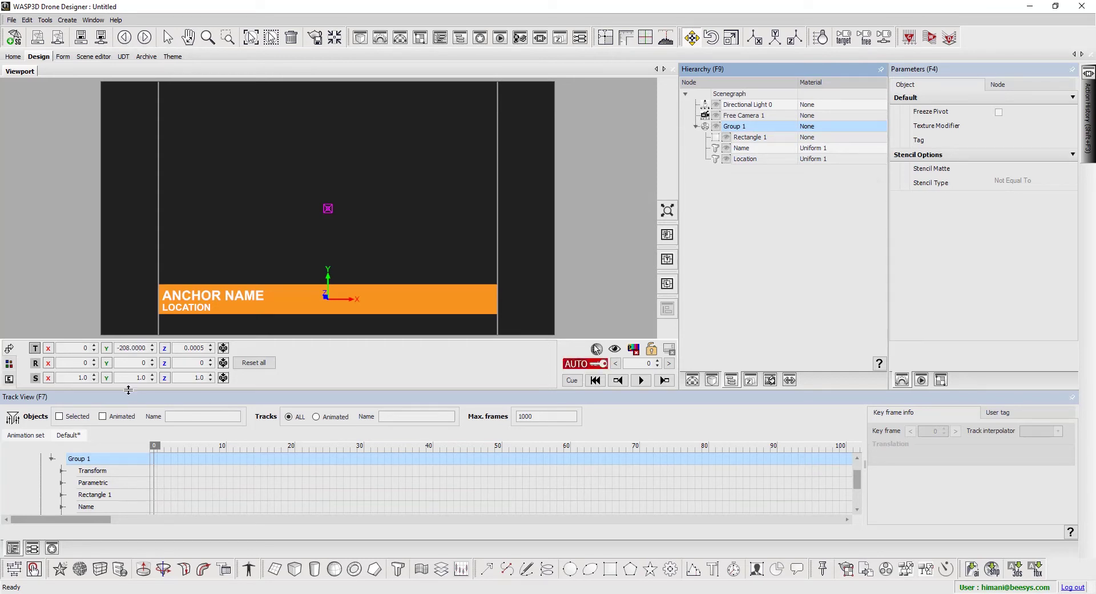
pyautogui.write('-690')
pyautogui.press('Return')
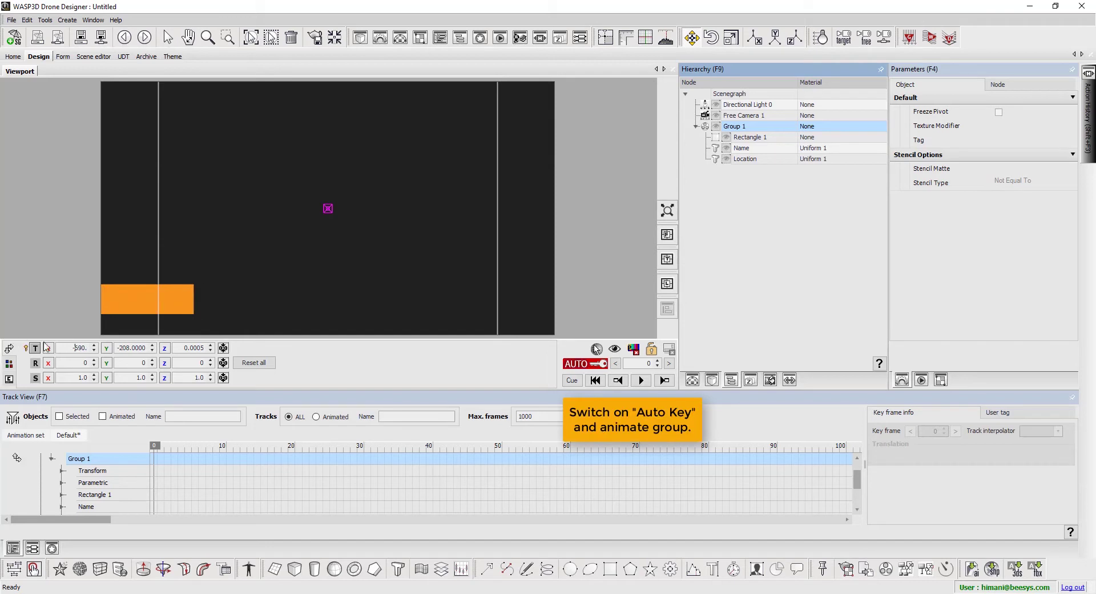
pyautogui.write('-896')
pyautogui.press('Return')
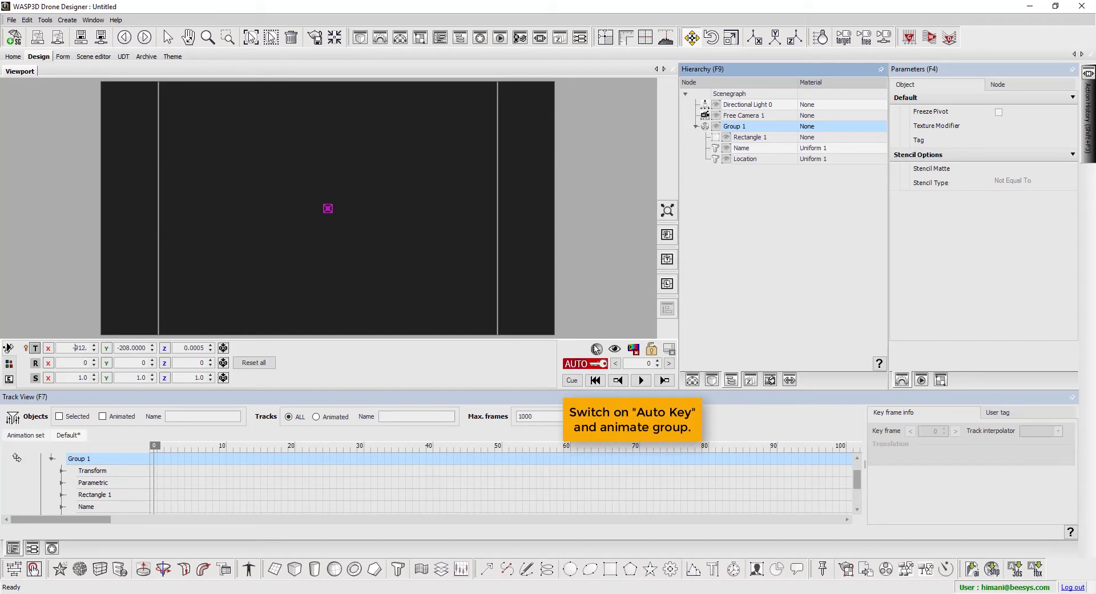
pyautogui.click(224, 448)
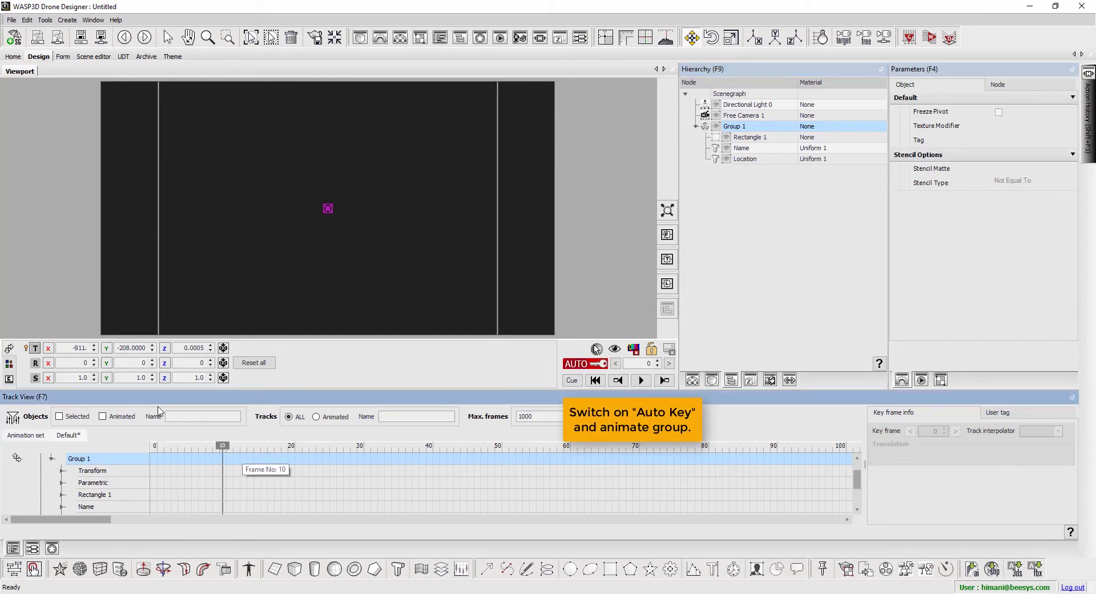
pyautogui.rightClick(94, 350)
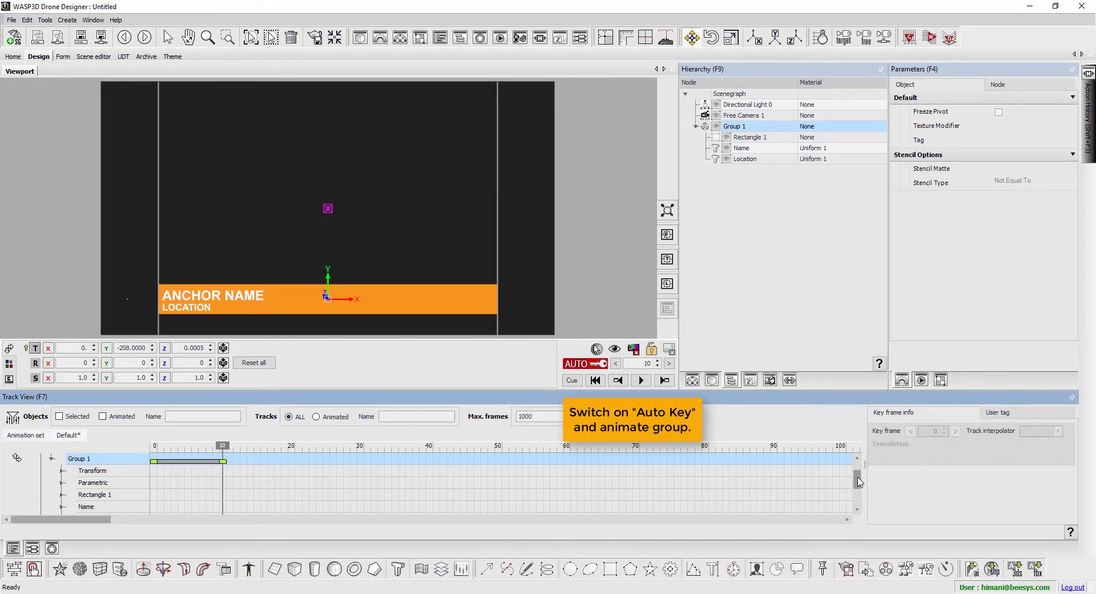
# Step: Add a pause at frame 10, set Translate X 1000 at frame 17, and preview
pyautogui.scroll(2, 856, 474)
pyautogui.rightClick(223, 461)
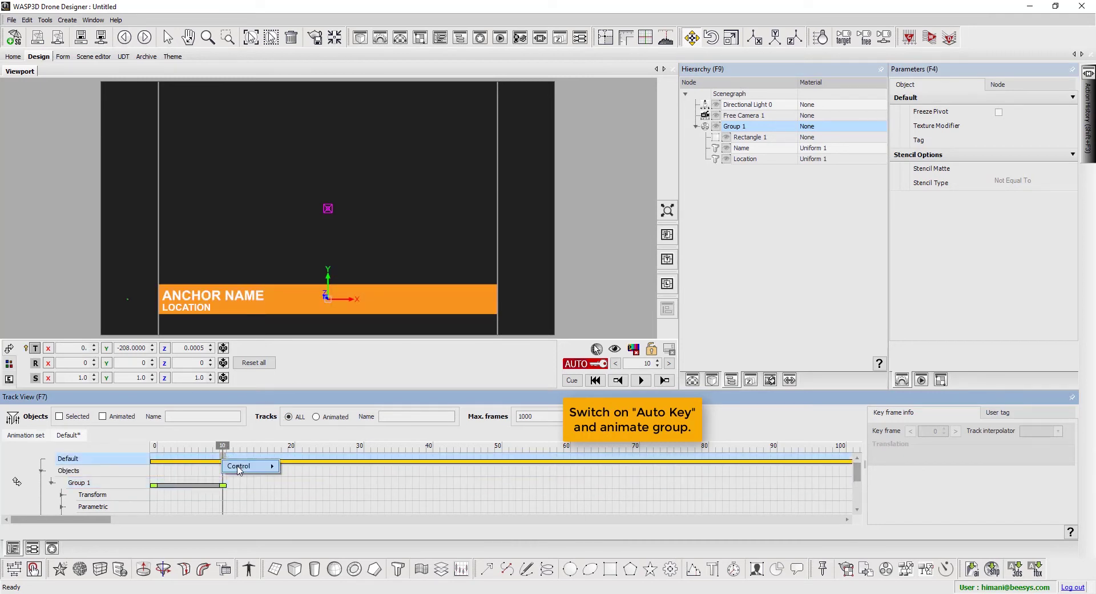
pyautogui.click(308, 479)
pyautogui.click(270, 465)
pyautogui.write('1000')
pyautogui.press('Return')
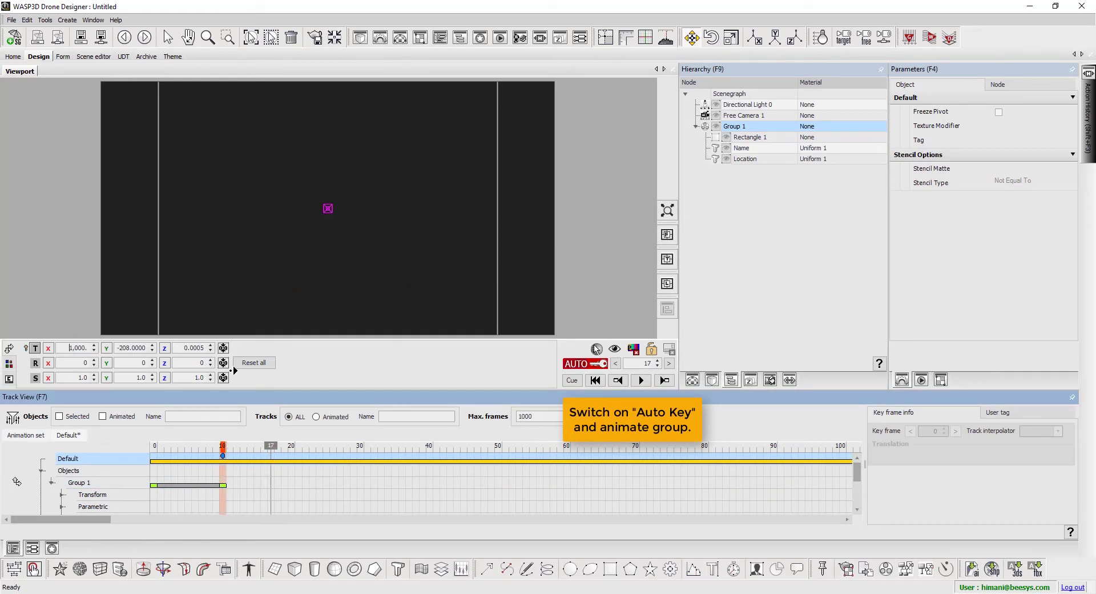
pyautogui.click(649, 383)
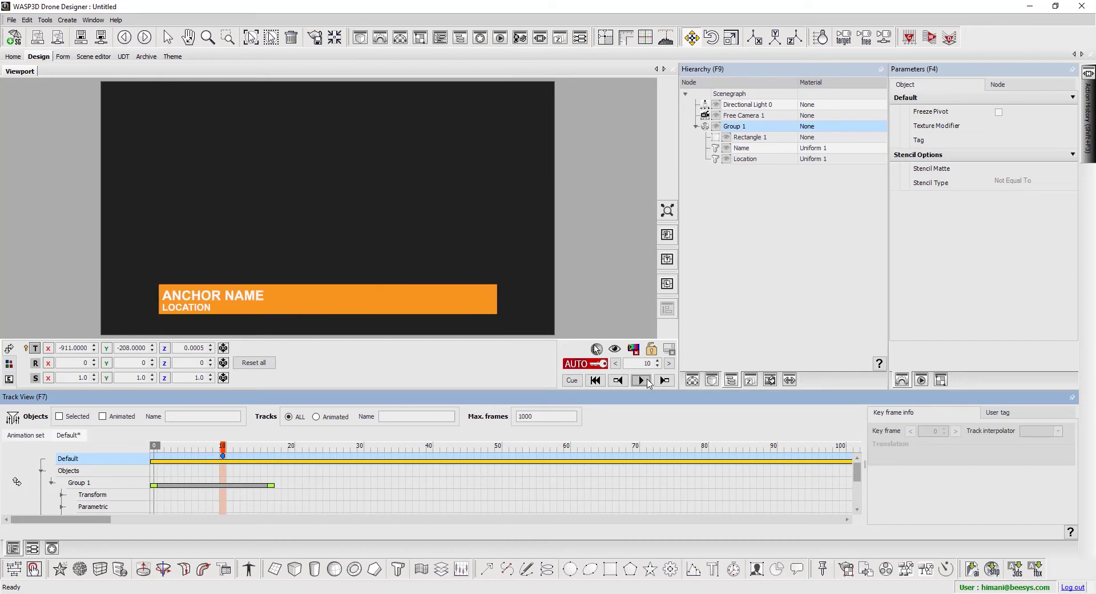
# Step: Add a forward infinite pause at frame 18 running the Play Complete action
pyautogui.click(648, 382)
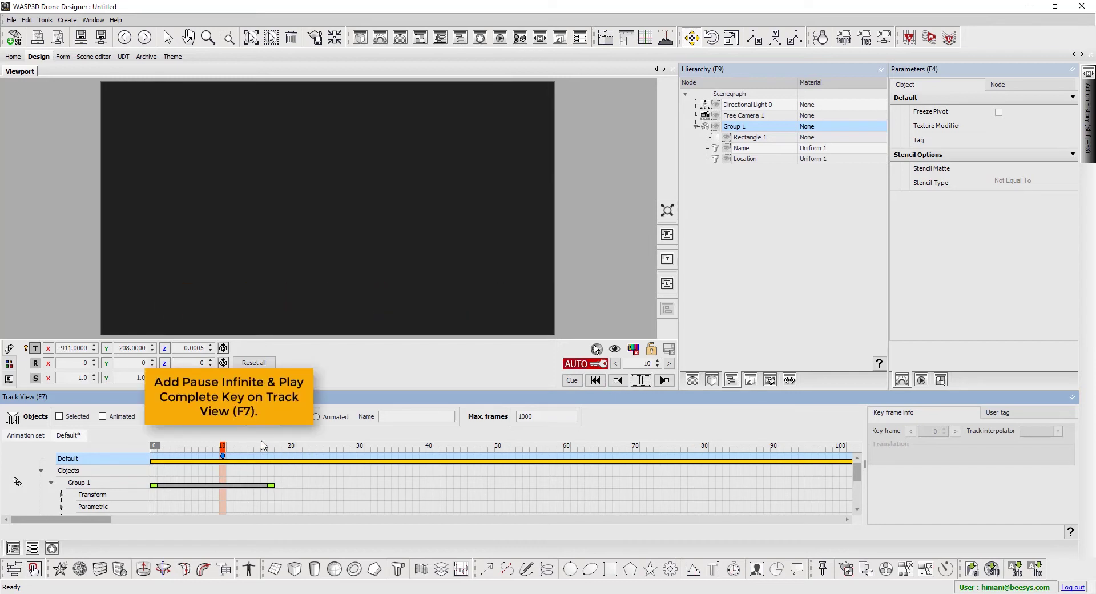
pyautogui.press('space')
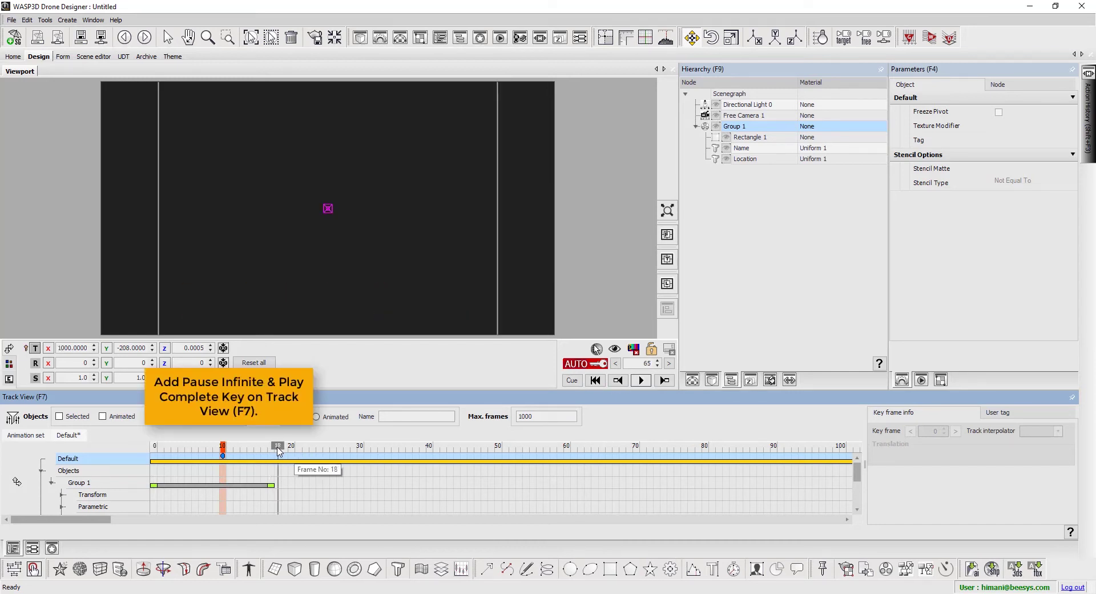
pyautogui.rightClick(281, 460)
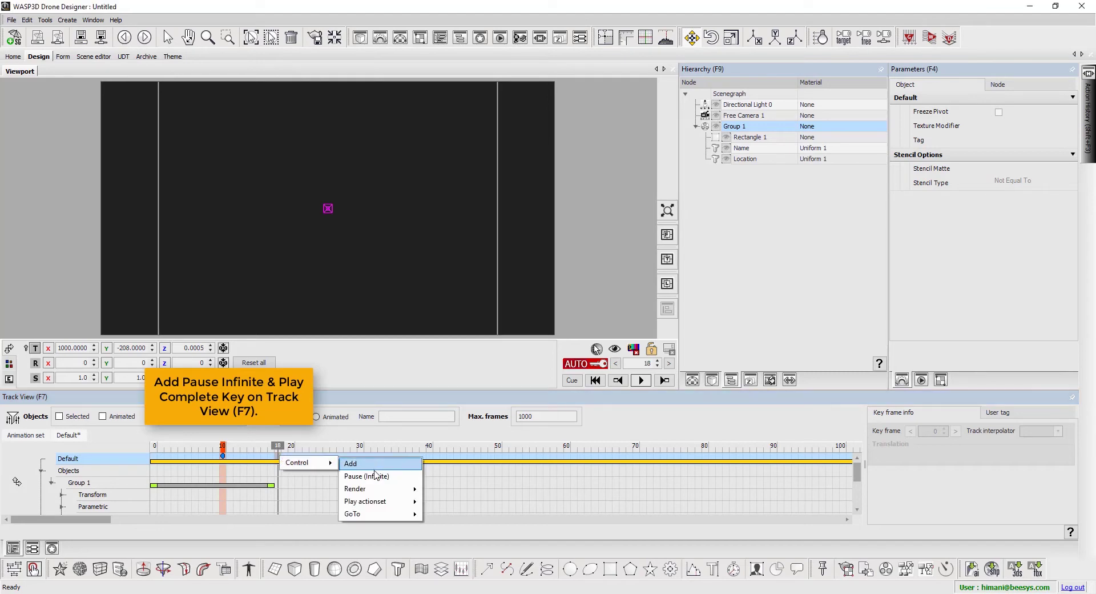
pyautogui.click(388, 475)
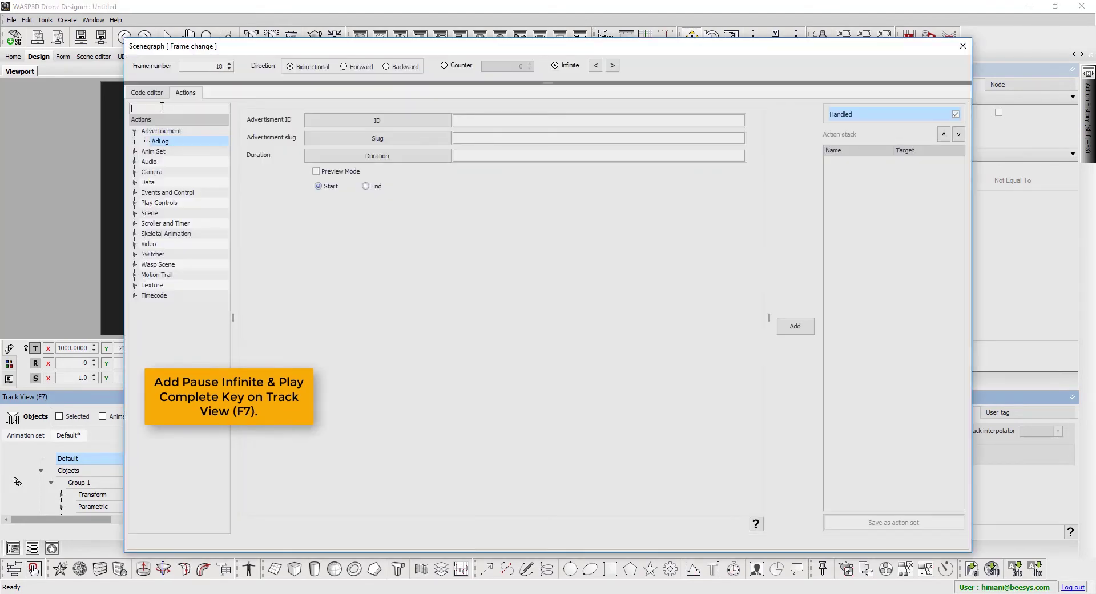
pyautogui.write('pl')
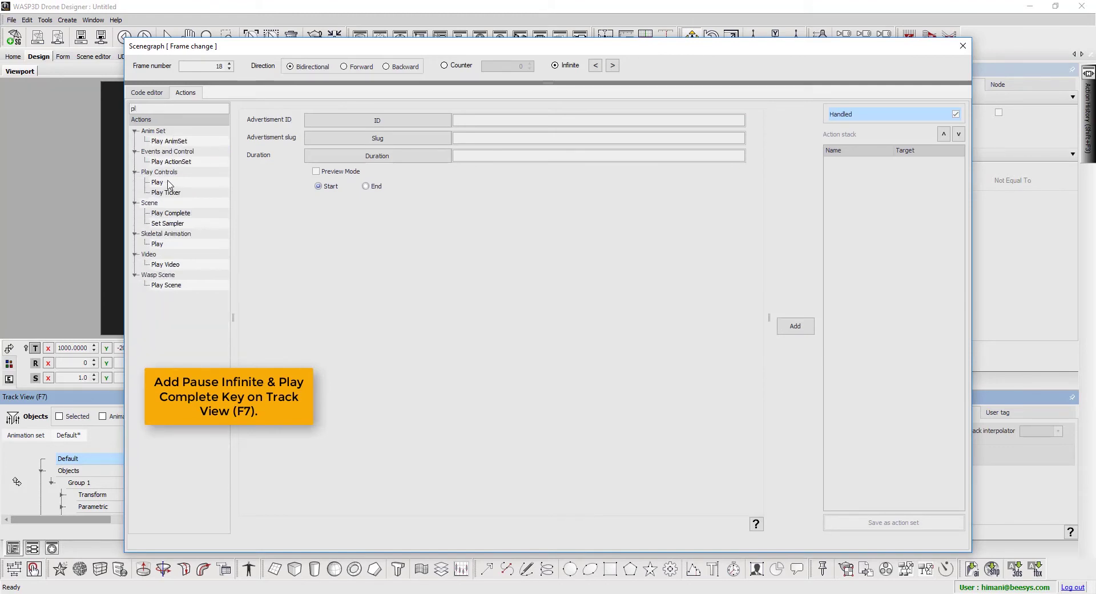
pyautogui.click(178, 213)
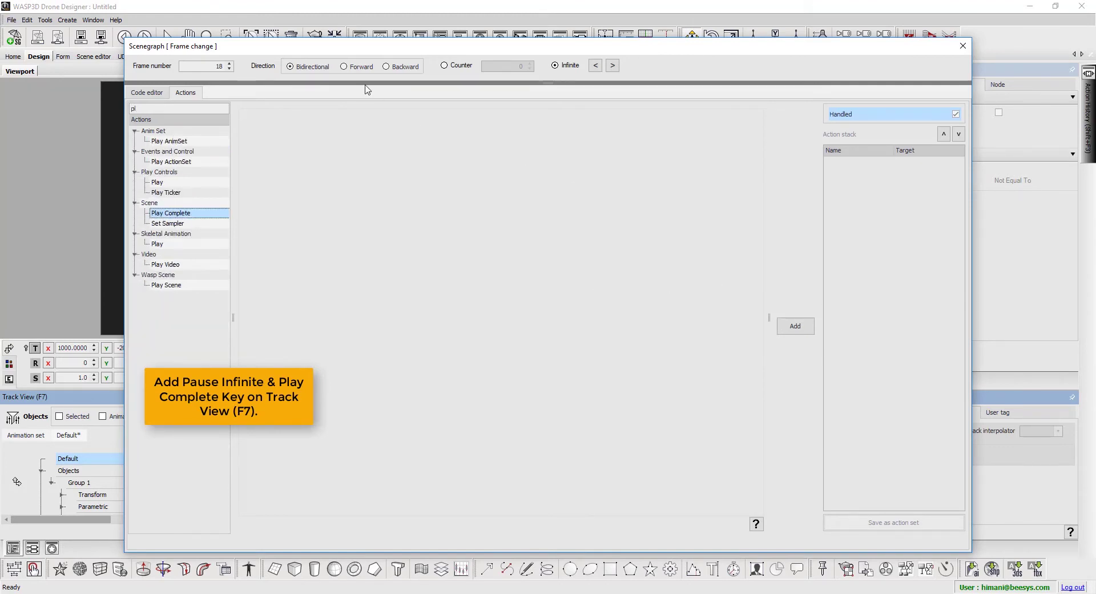
pyautogui.click(362, 67)
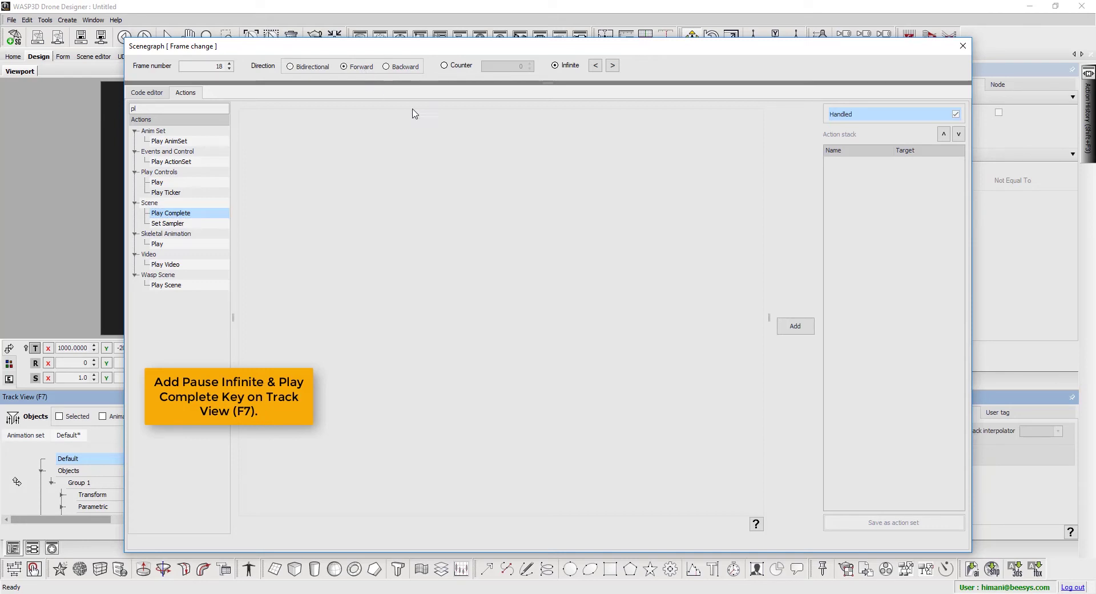
pyautogui.click(793, 326)
pyautogui.click(963, 46)
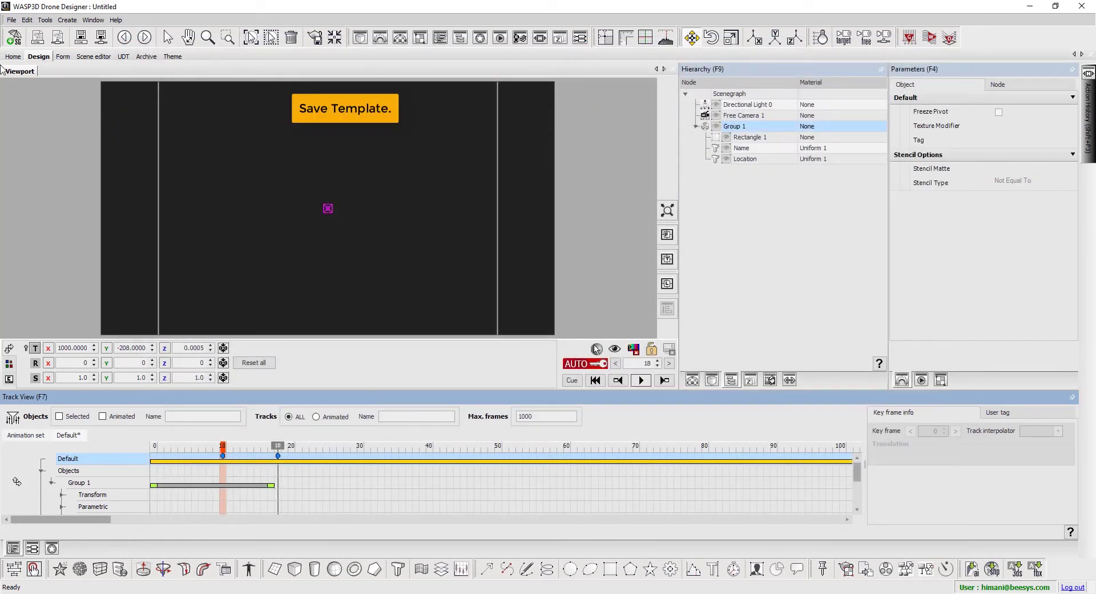
# Step: Save the band as template 'Name Band_01' in a new Tutorials 2017/Themes folder
pyautogui.click(11, 19)
pyautogui.moveTo(39, 95)
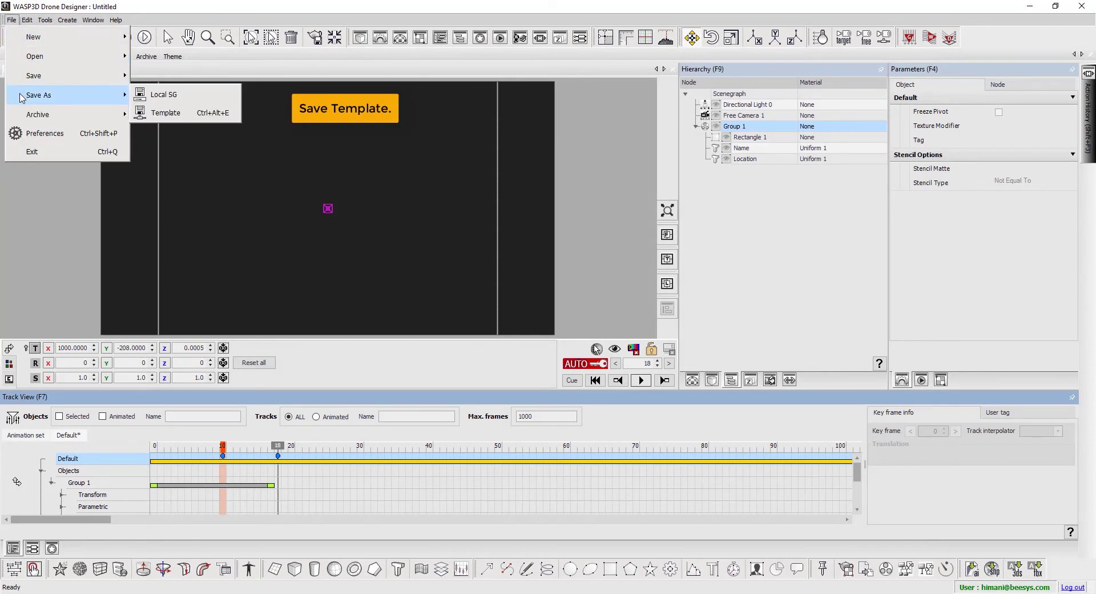
pyautogui.click(201, 110)
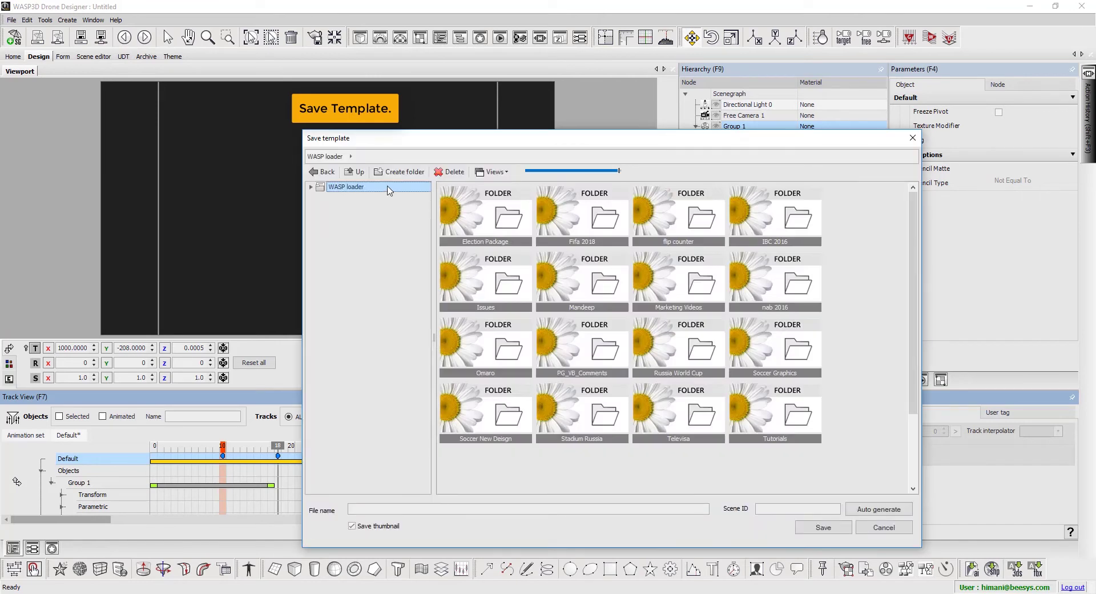
pyautogui.doubleClick(389, 186)
pyautogui.click(384, 361)
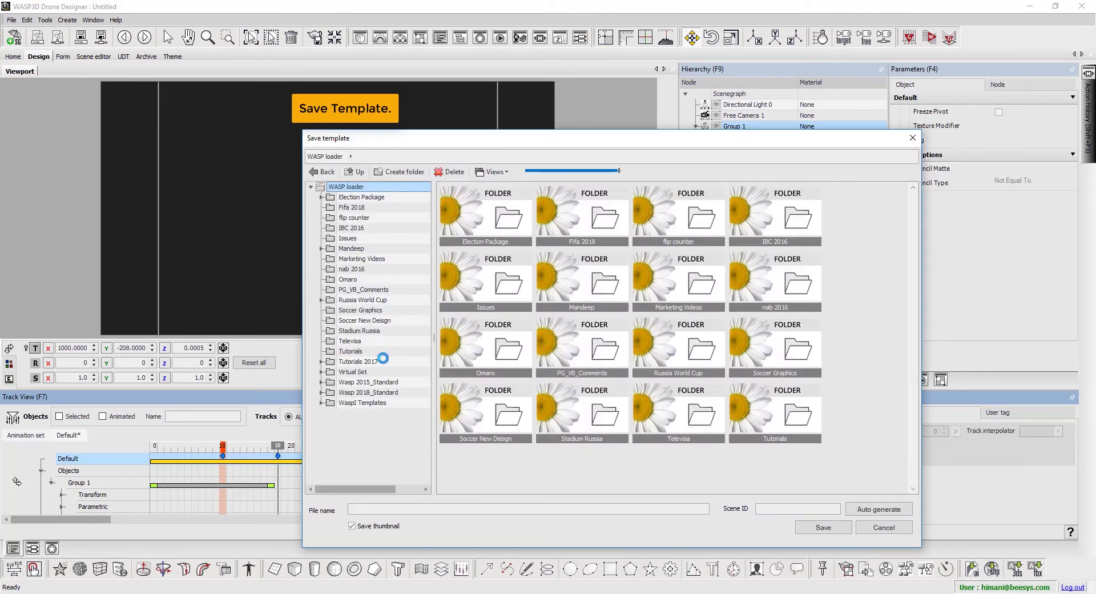
pyautogui.click(401, 172)
pyautogui.write('Themes')
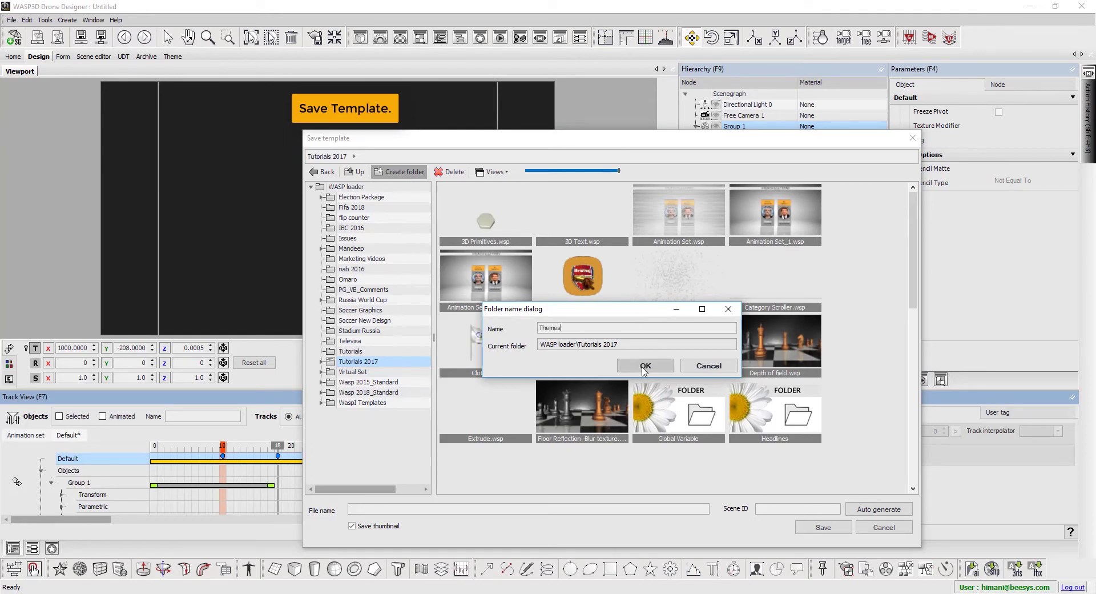
pyautogui.click(645, 365)
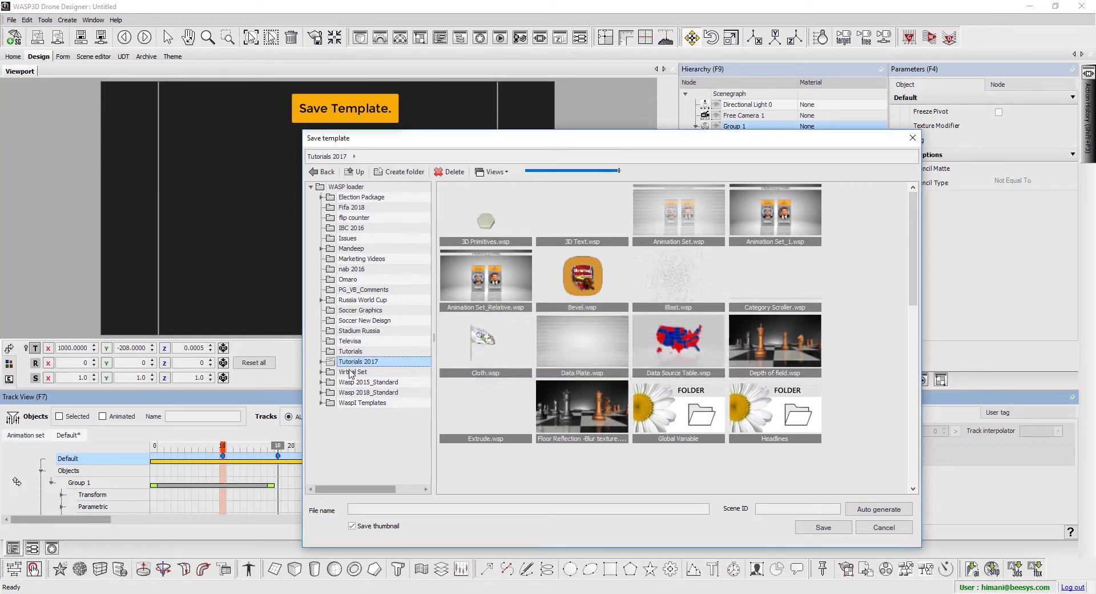
pyautogui.click(359, 434)
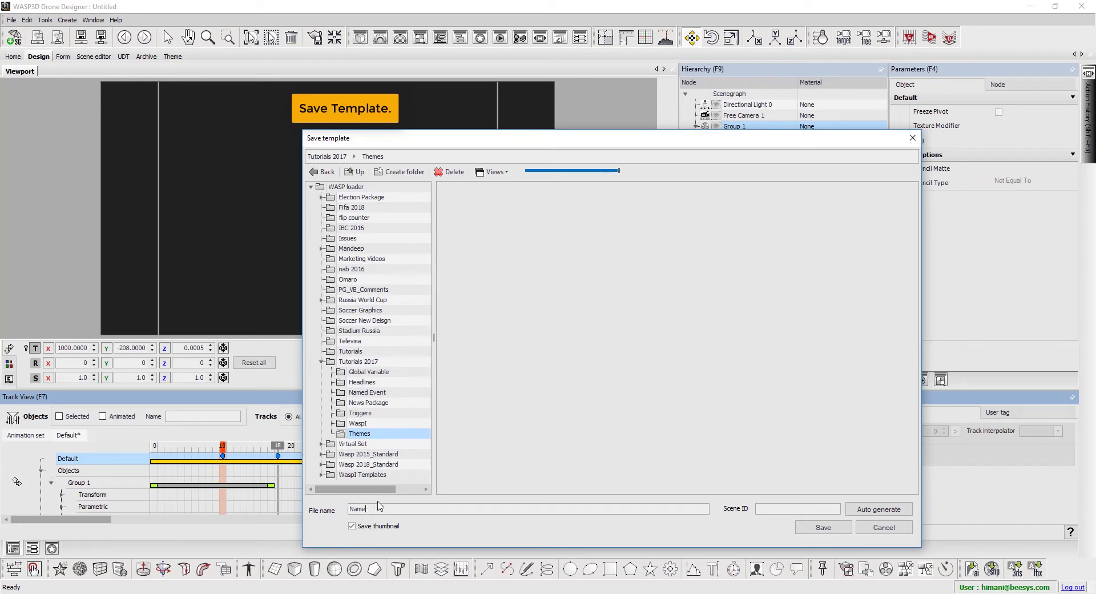
pyautogui.write('Name Band_01')
pyautogui.click(829, 528)
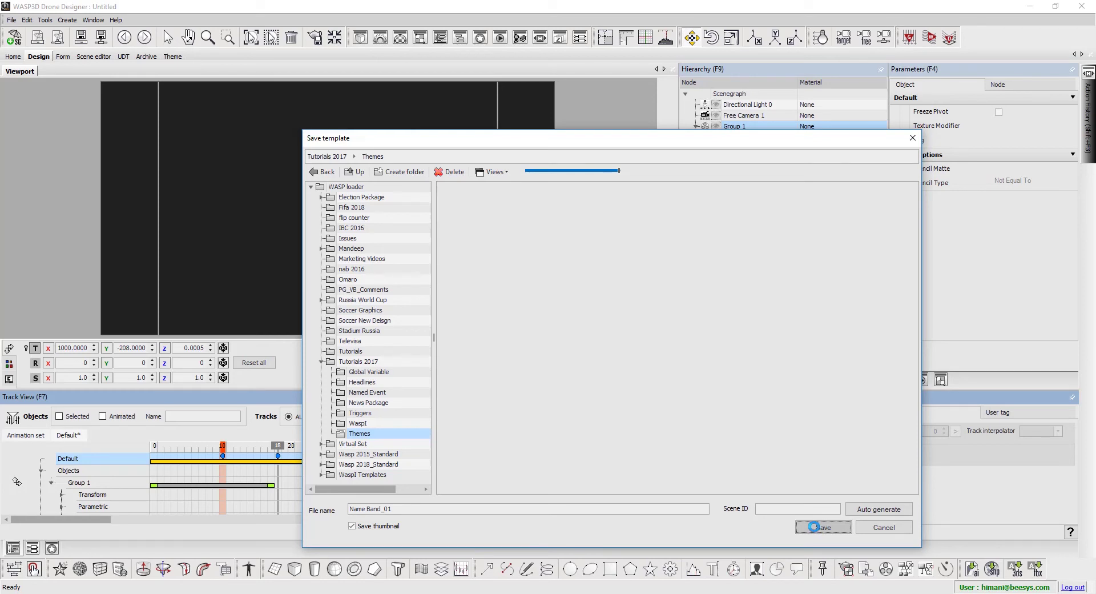
# Step: Turn off Auto Key and recolour the band base blue at frame 10
pyautogui.click(9, 363)
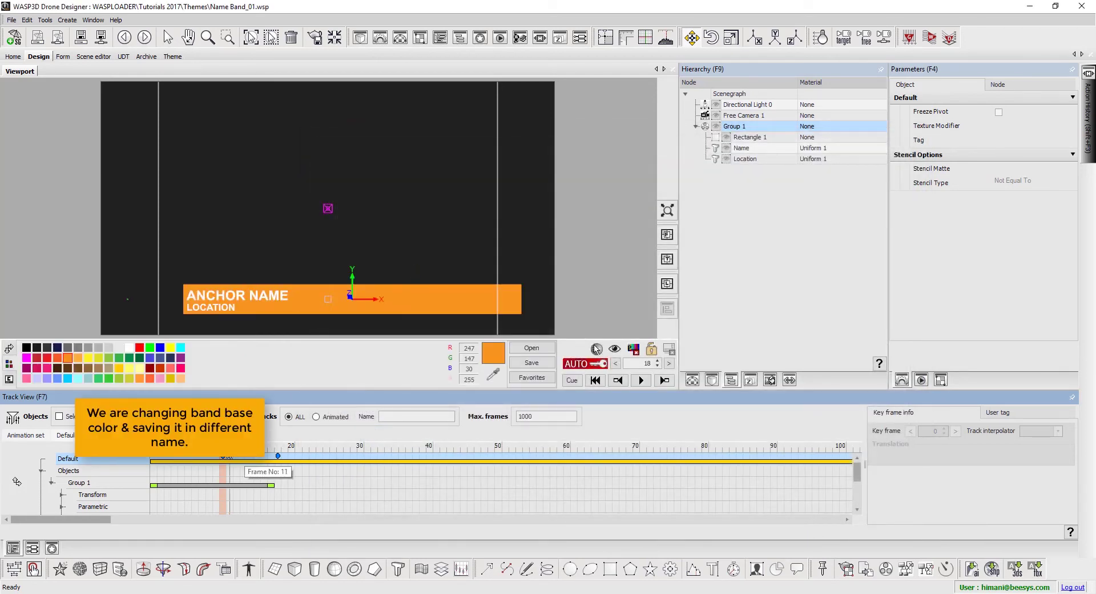
pyautogui.press('Left')
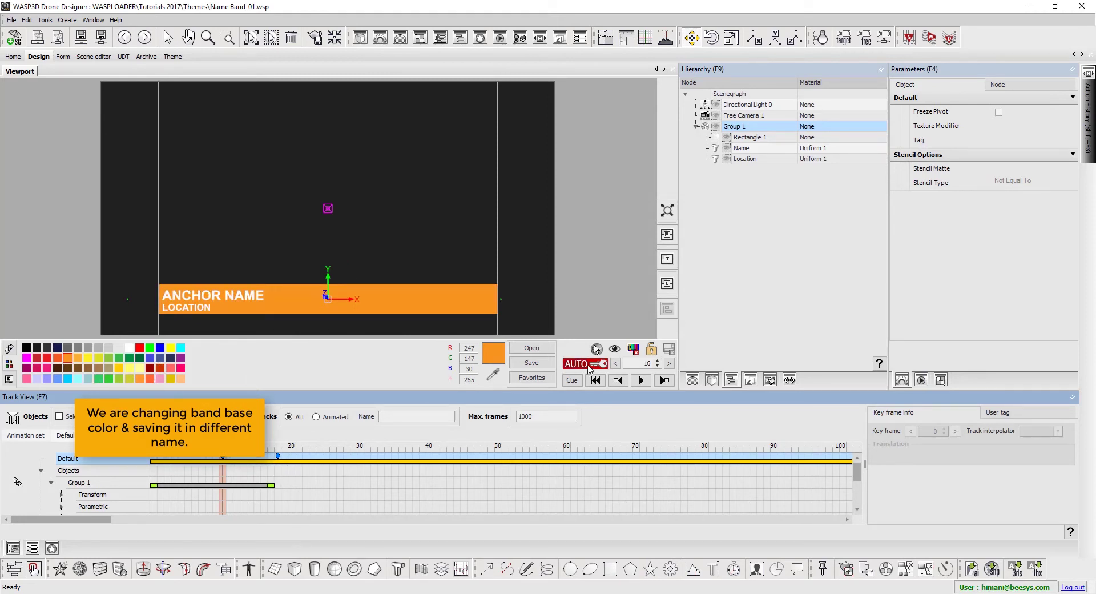
pyautogui.click(586, 366)
pyautogui.moveTo(163, 360); pyautogui.dragTo(283, 312)
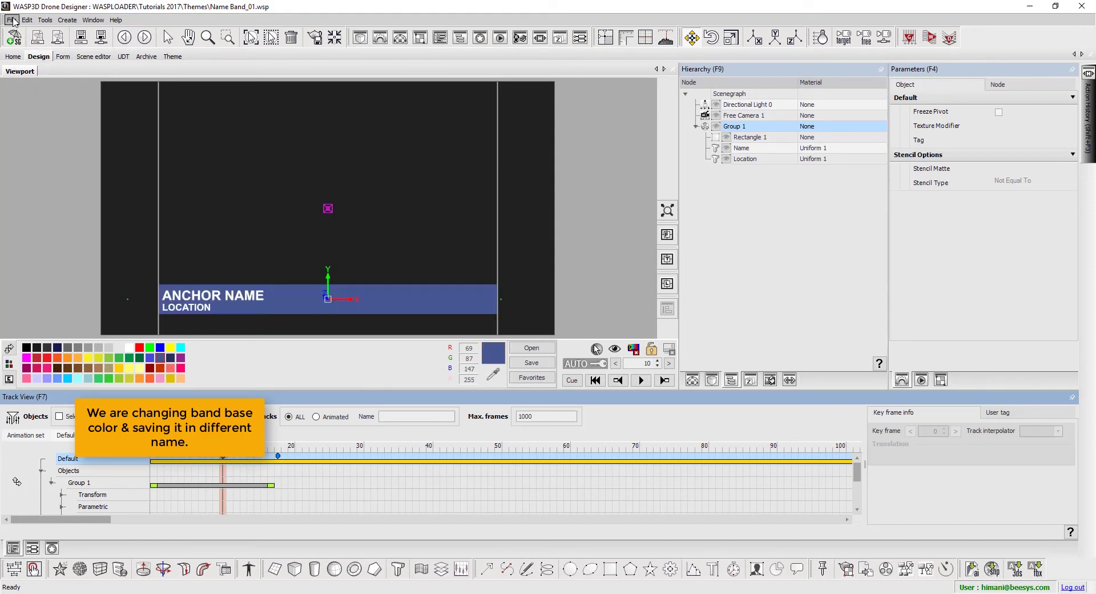
# Step: Save the blue band as a second template, 'Name Band_02'
pyautogui.click(11, 20)
pyautogui.moveTo(25, 95)
pyautogui.click(169, 117)
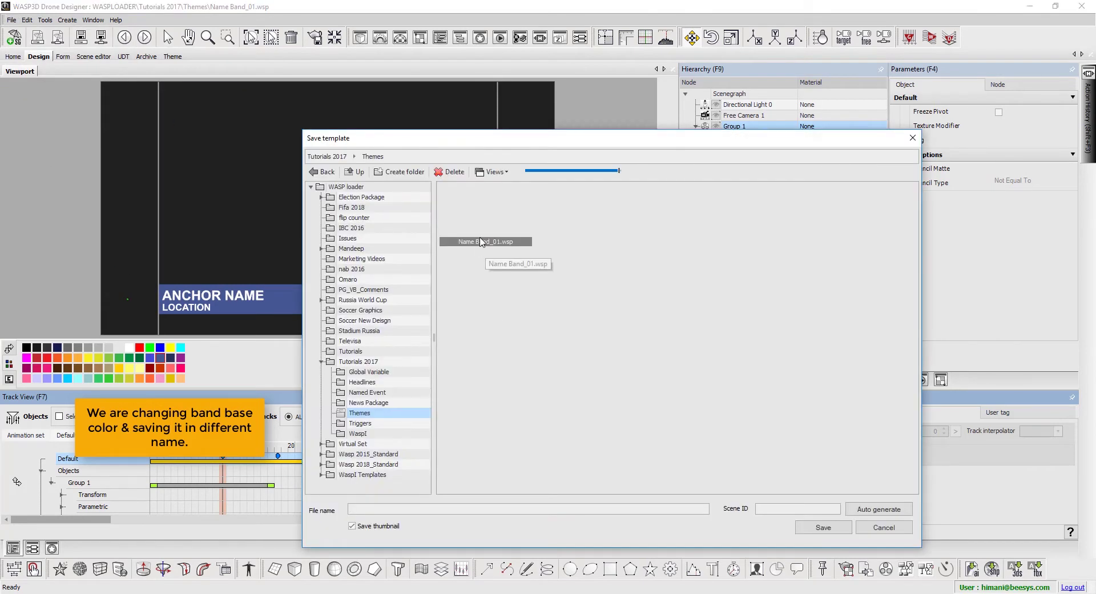
pyautogui.click(481, 241)
pyautogui.write('Name Band_02')
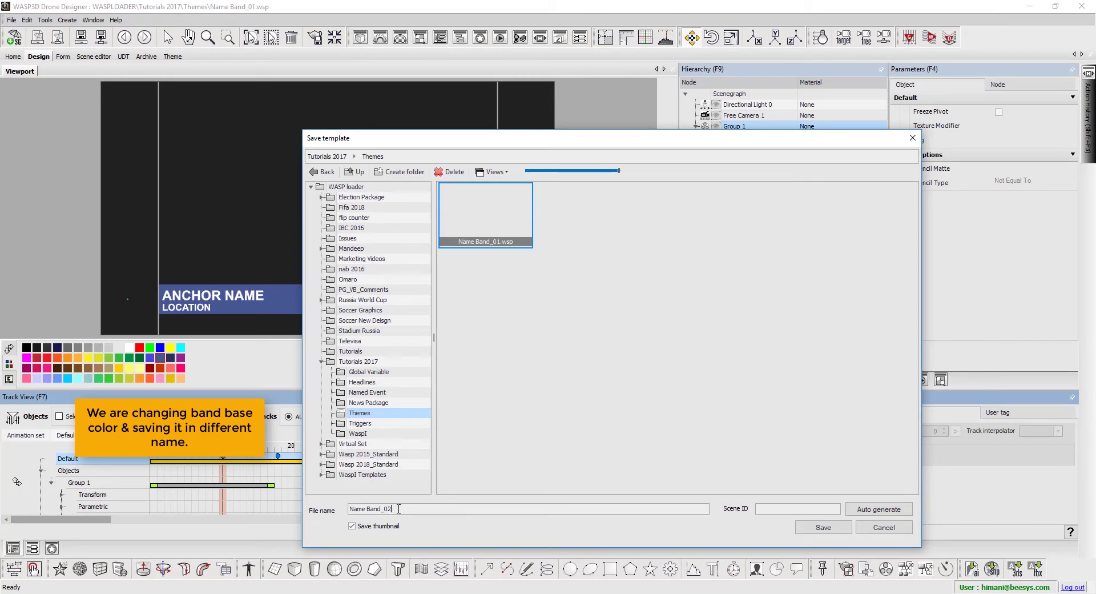
pyautogui.press('Return')
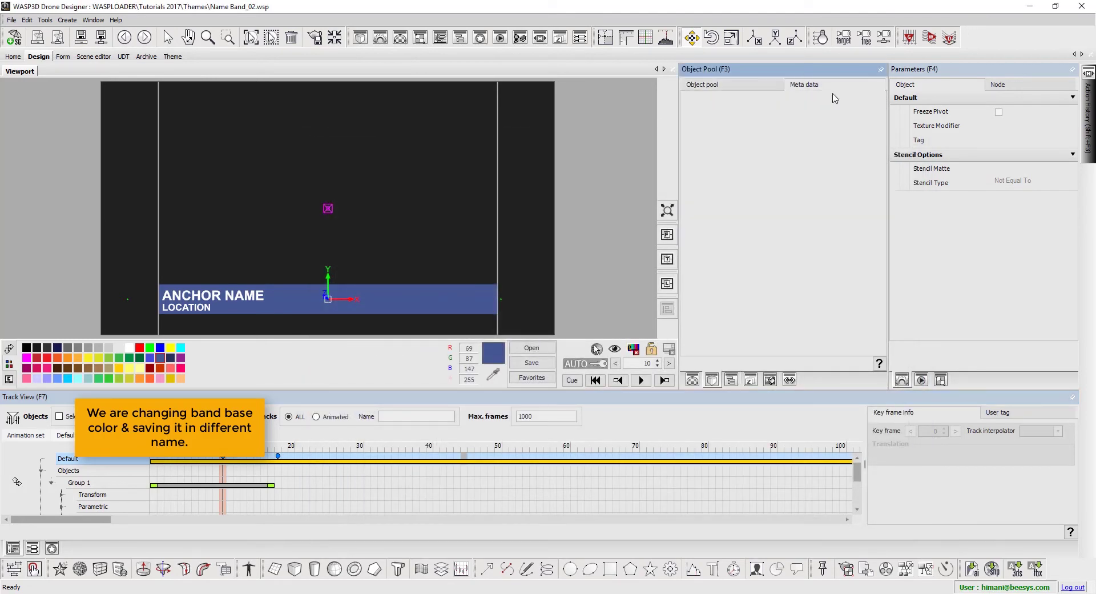
# Step: Refresh Name Band_02's thumbnail, then open Name Band_01 and refresh its thumbnail
pyautogui.click(105, 40)
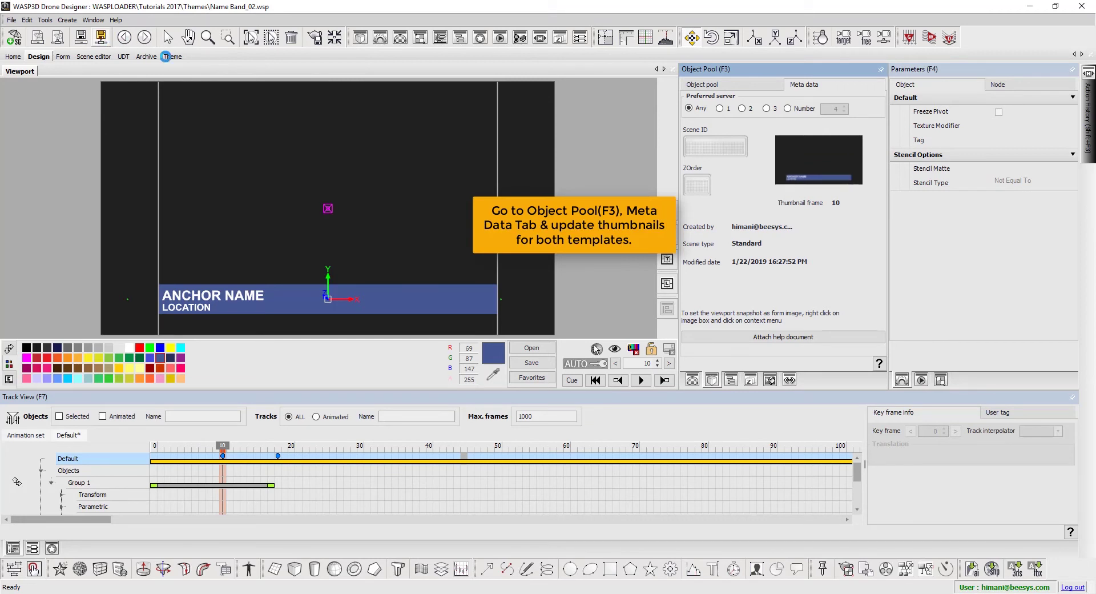
pyautogui.click(747, 84)
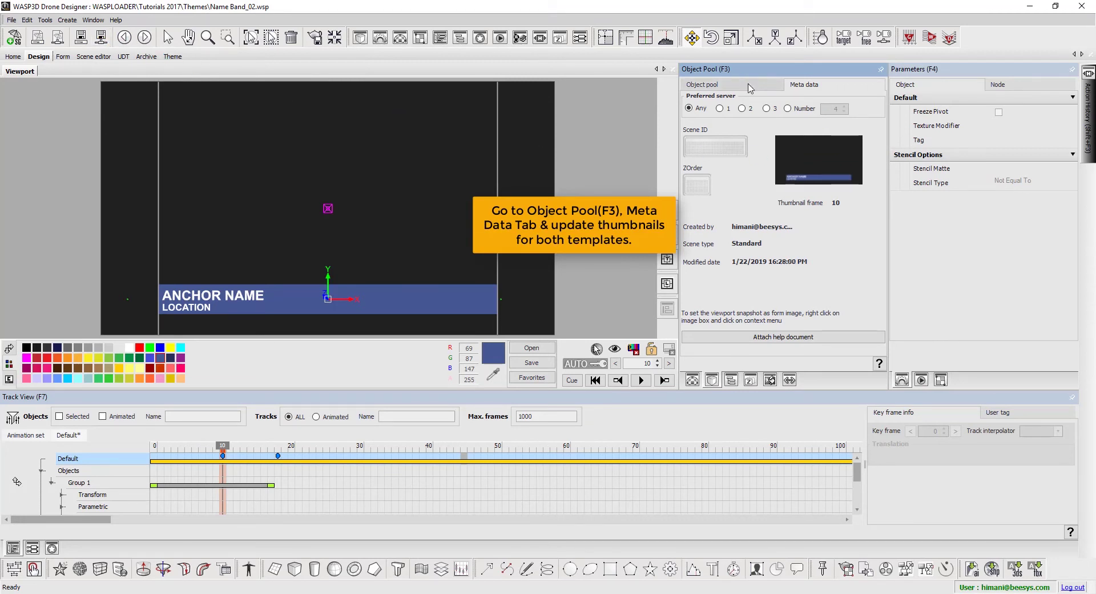
pyautogui.click(10, 20)
pyautogui.click(171, 85)
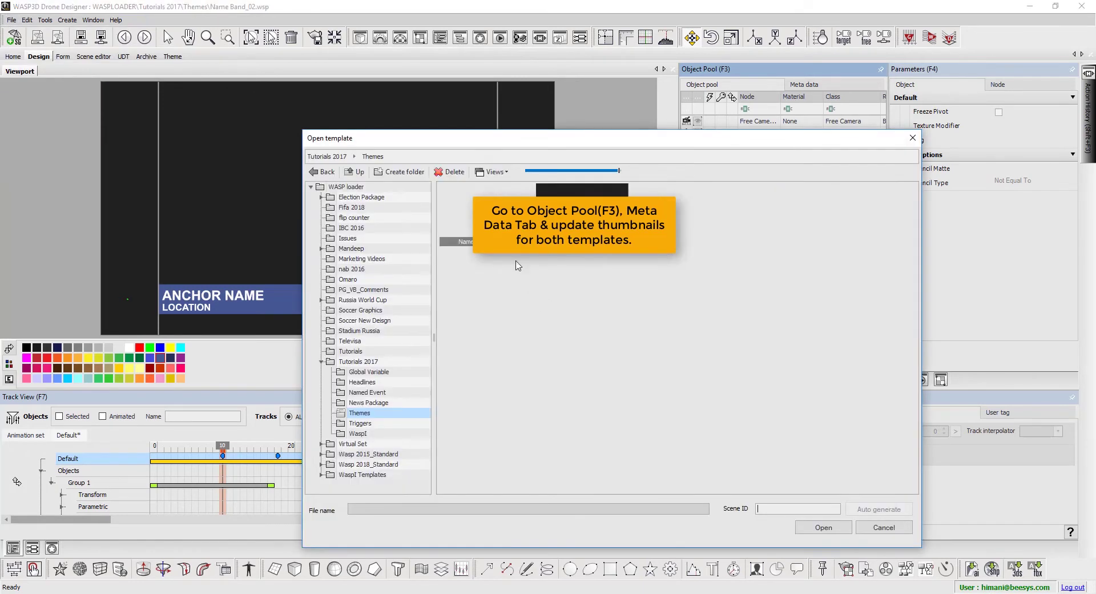
pyautogui.doubleClick(485, 217)
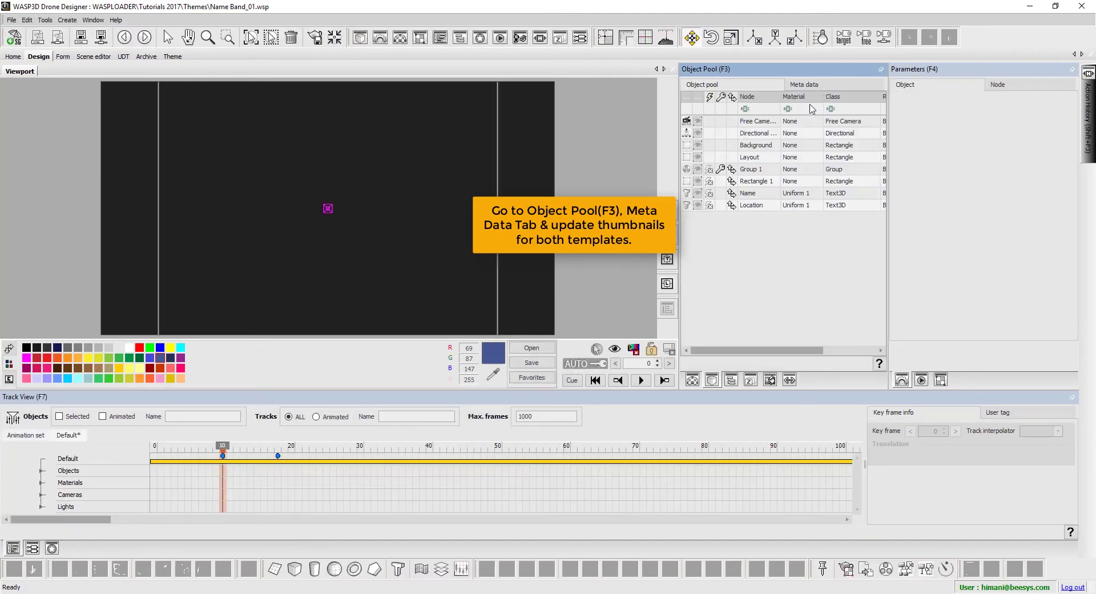
pyautogui.click(804, 84)
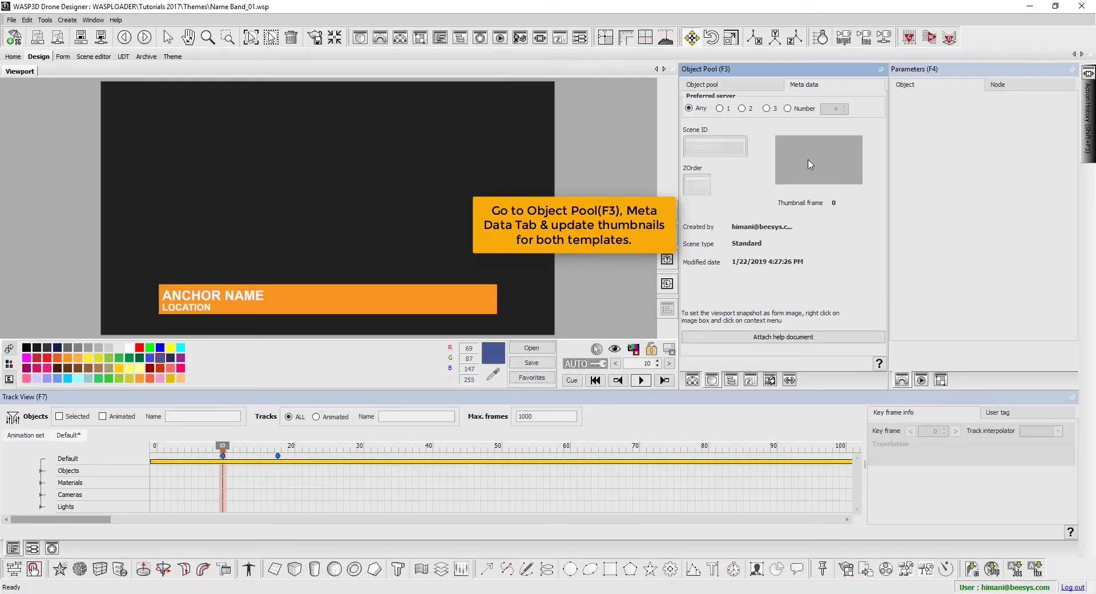
pyautogui.click(103, 40)
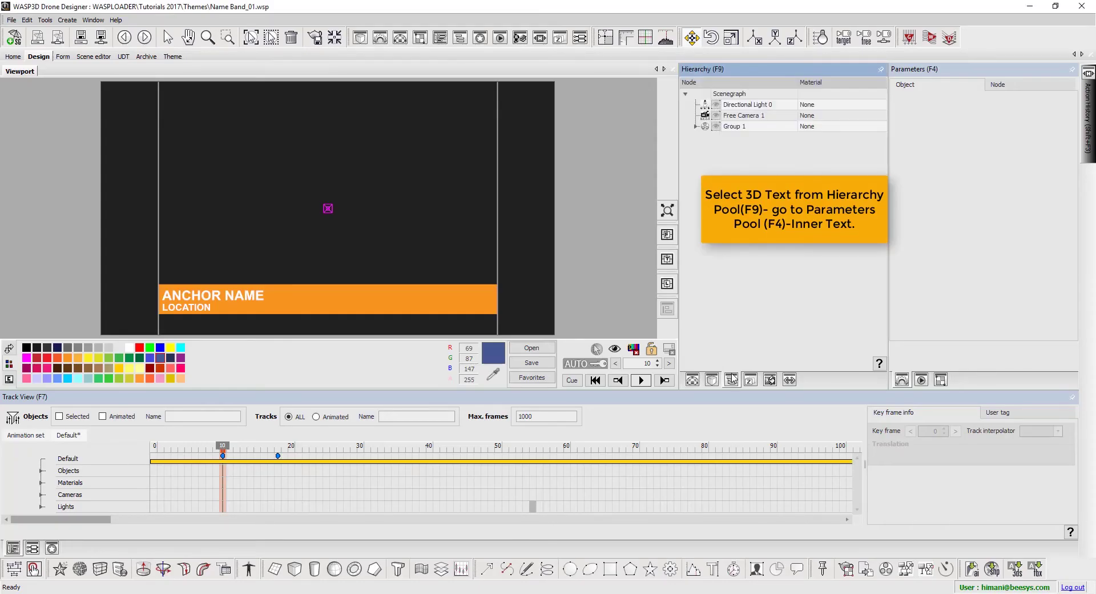
# Step: Add a user tag to the Name text object's Inner Text property
pyautogui.doubleClick(742, 126)
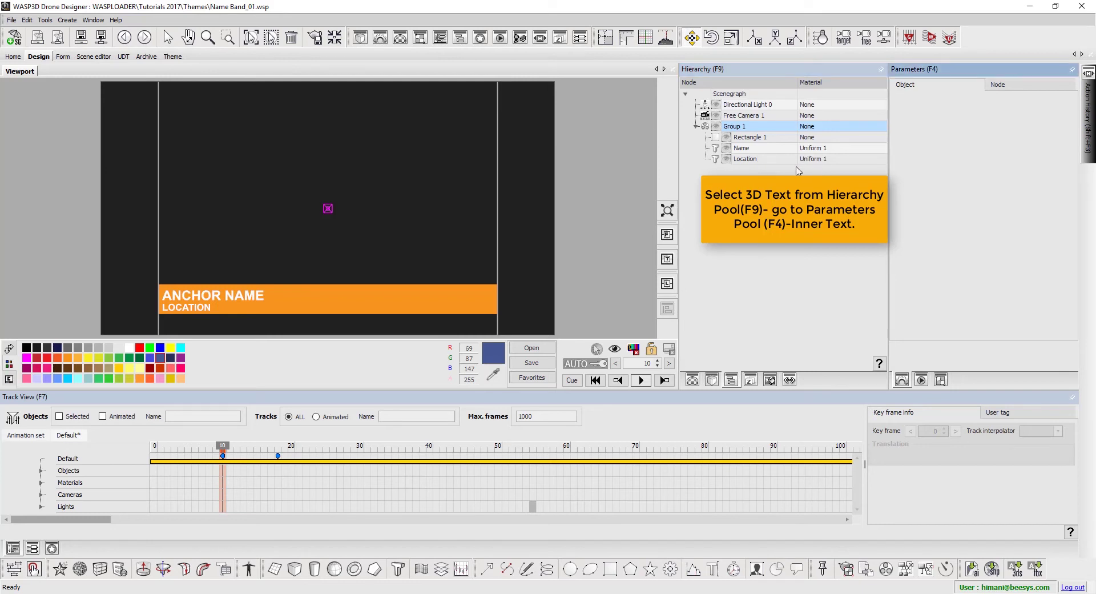
pyautogui.click(768, 148)
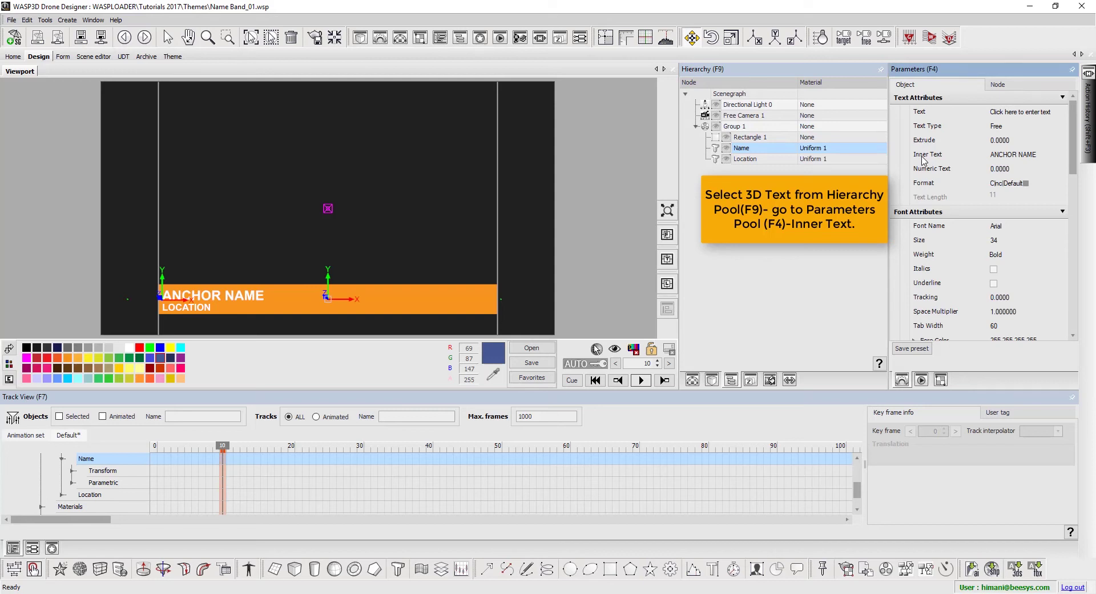
pyautogui.rightClick(923, 160)
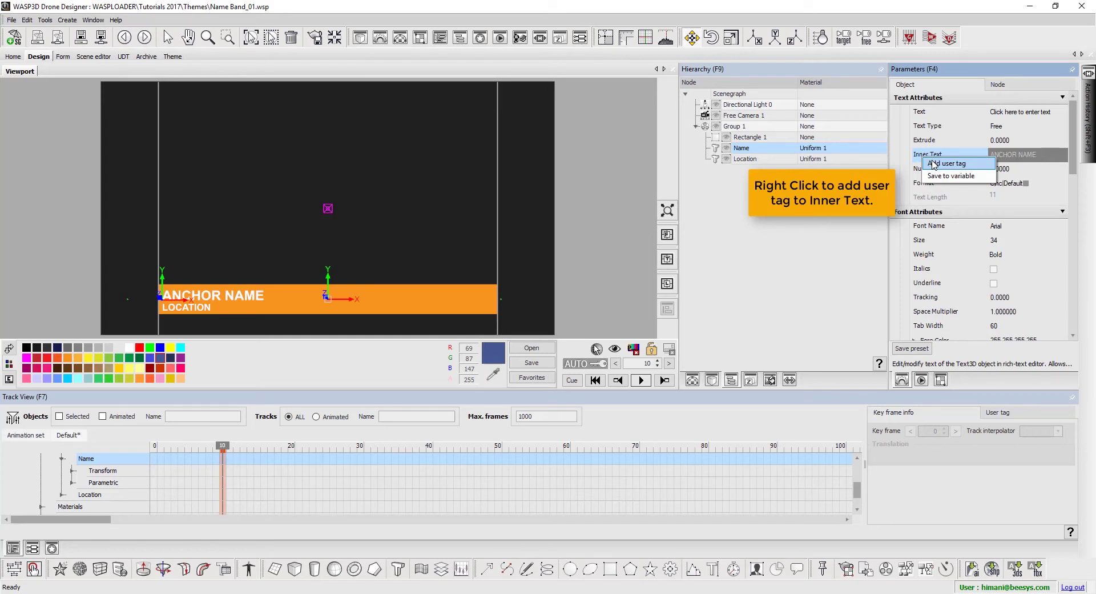
pyautogui.click(934, 164)
pyautogui.write('Anchor Name')
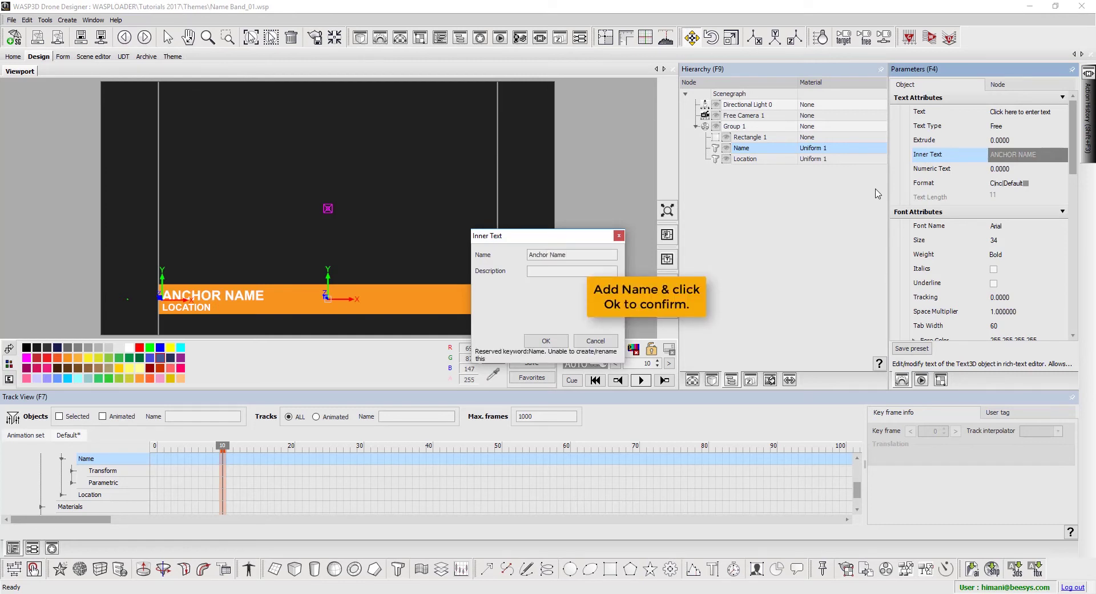
pyautogui.press('Return')
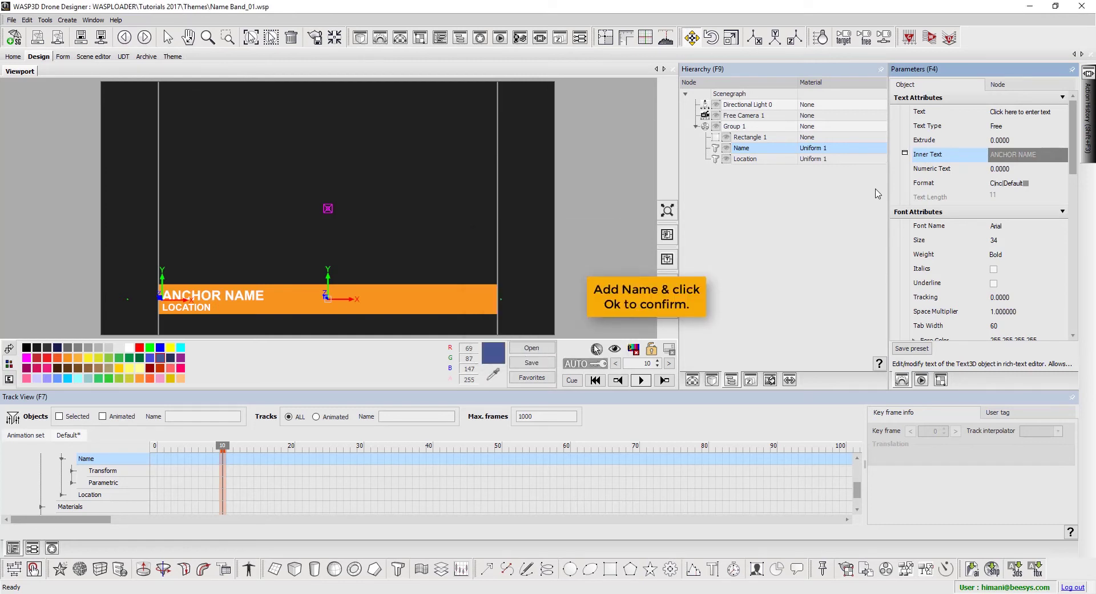
# Step: Add a user tag on Location's Inner Text, naming it 'Anchor Location'
pyautogui.click(745, 159)
pyautogui.rightClick(918, 159)
pyautogui.click(931, 164)
pyautogui.write('Anchor L')
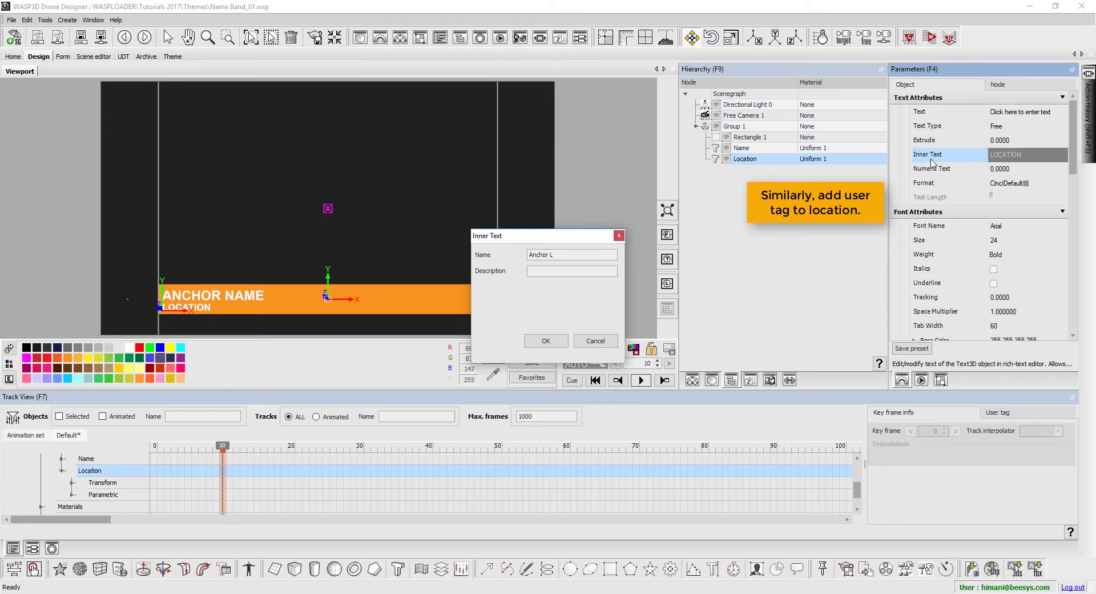
pyautogui.write('n')
# Step: Save Name Band_01 with its Anchor Location tag, then open Name Band_02 and select its Name text
pyautogui.press('Return')
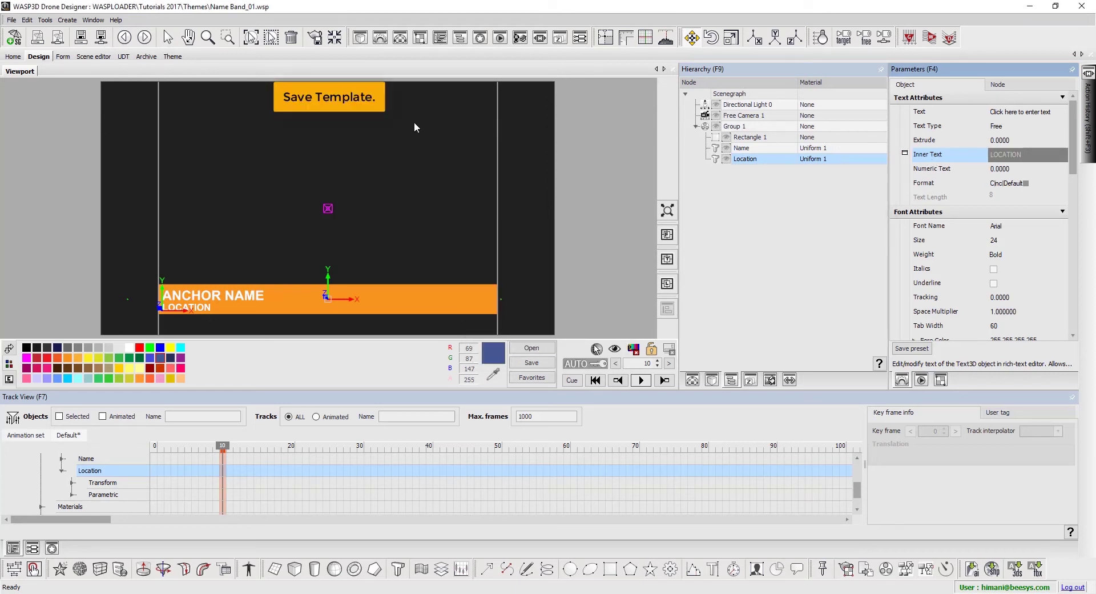
pyautogui.click(101, 38)
pyautogui.click(12, 20)
pyautogui.moveTo(34, 57)
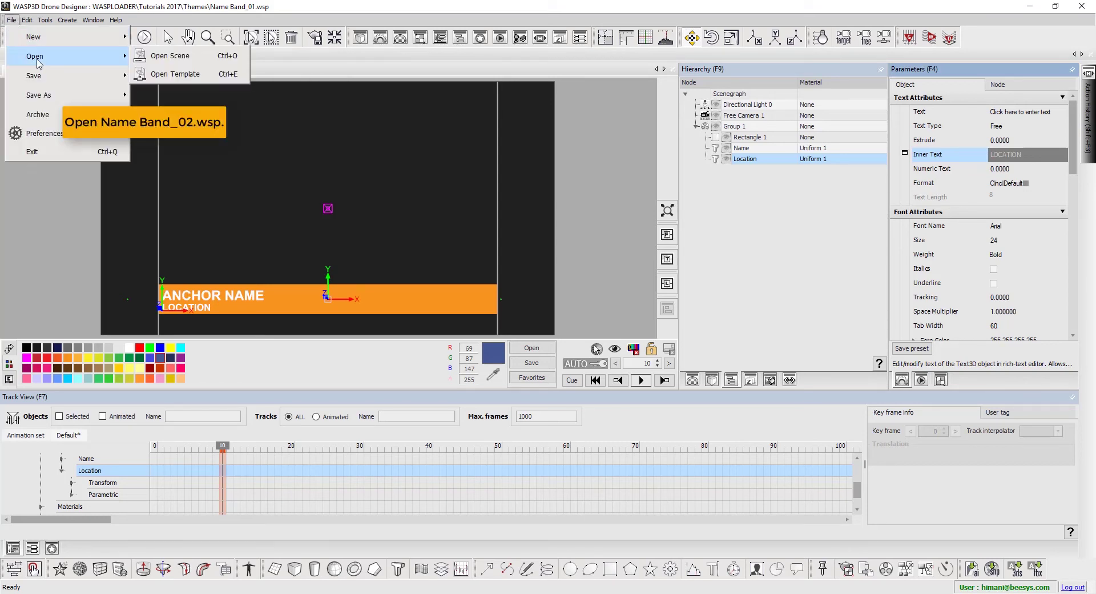
pyautogui.click(174, 74)
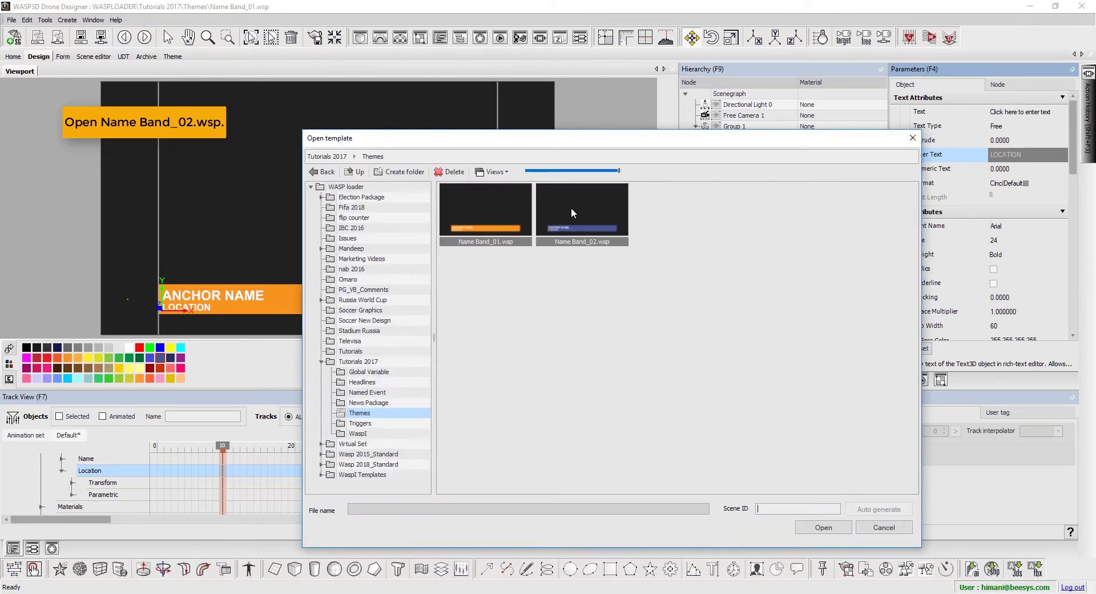
pyautogui.click(573, 210)
pyautogui.doubleClick(574, 209)
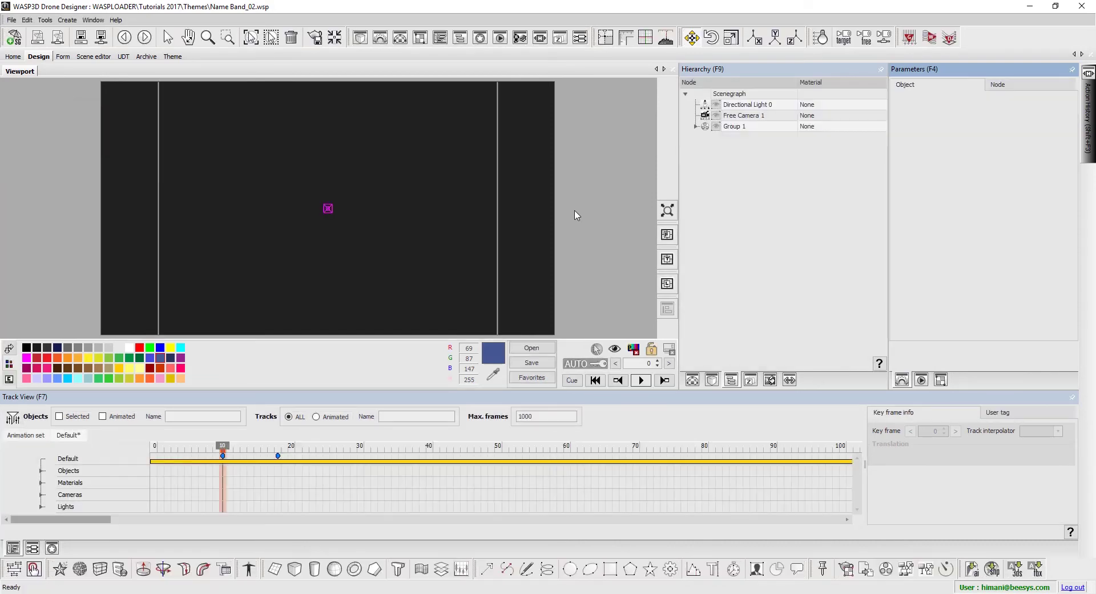
pyautogui.doubleClick(765, 128)
pyautogui.click(759, 150)
# Step: Give the Name text's Inner Text an Anchor Name user tag
pyautogui.rightClick(925, 155)
pyautogui.click(948, 163)
pyautogui.write('Anchor Name')
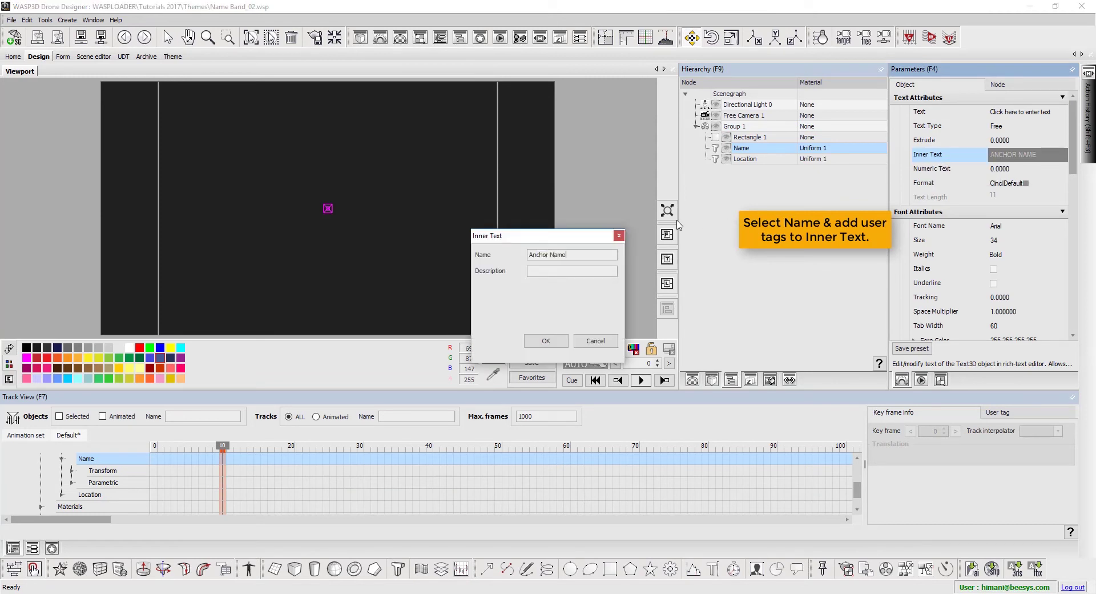
pyautogui.press('Return')
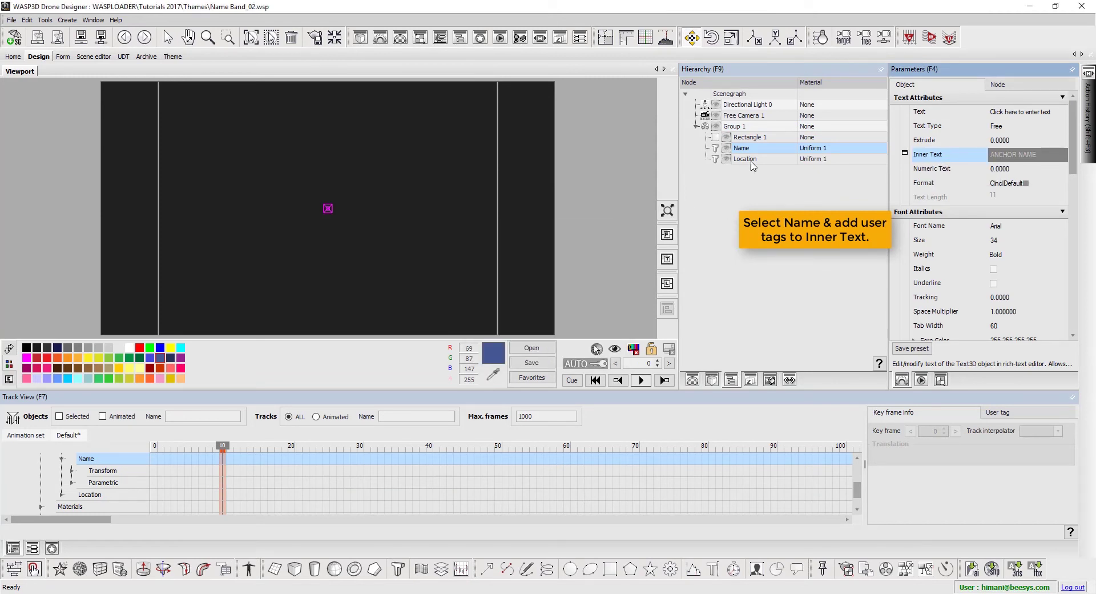
# Step: Give the Location text's Inner Text an Anchor Location user tag
pyautogui.click(750, 161)
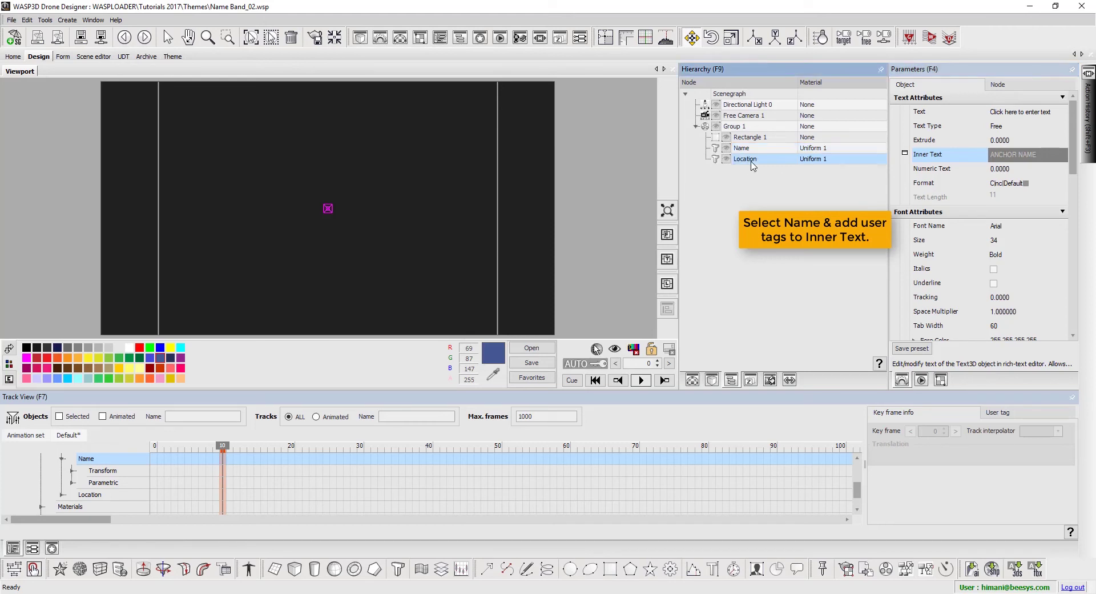
pyautogui.rightClick(939, 157)
pyautogui.click(948, 163)
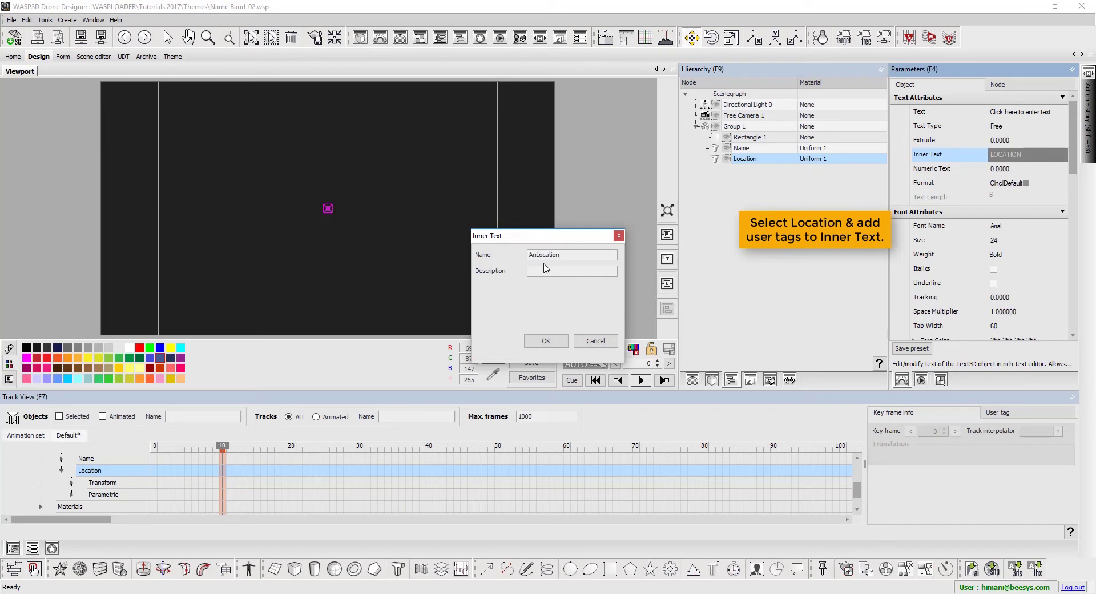
pyautogui.write('or')
pyautogui.press('Return')
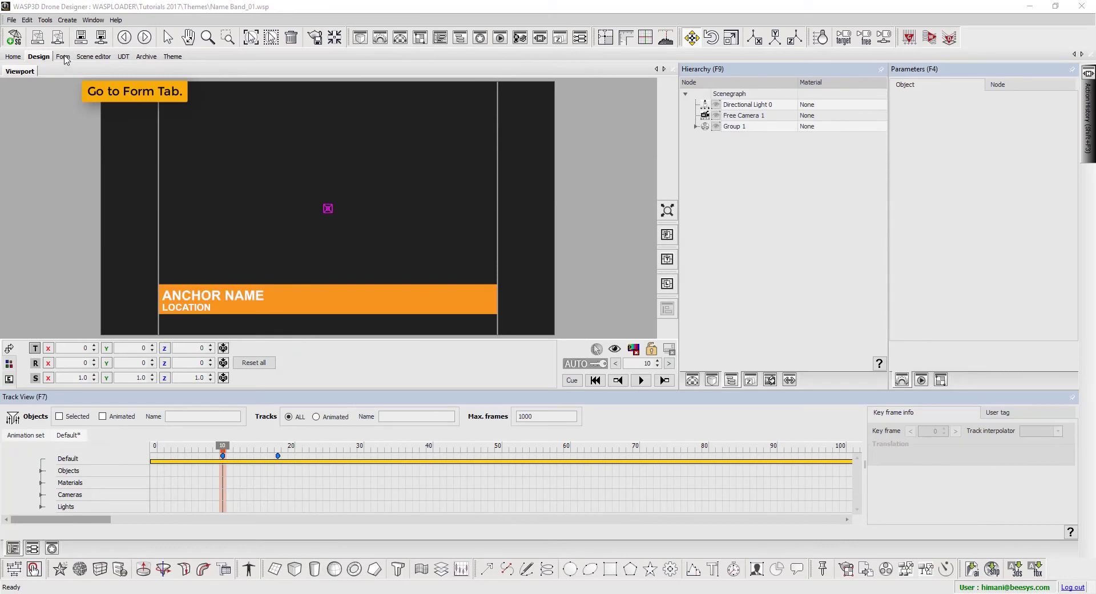
# Step: Convert Name Band_01's data-entry form to a unified Player + data entry form
pyautogui.click(63, 56)
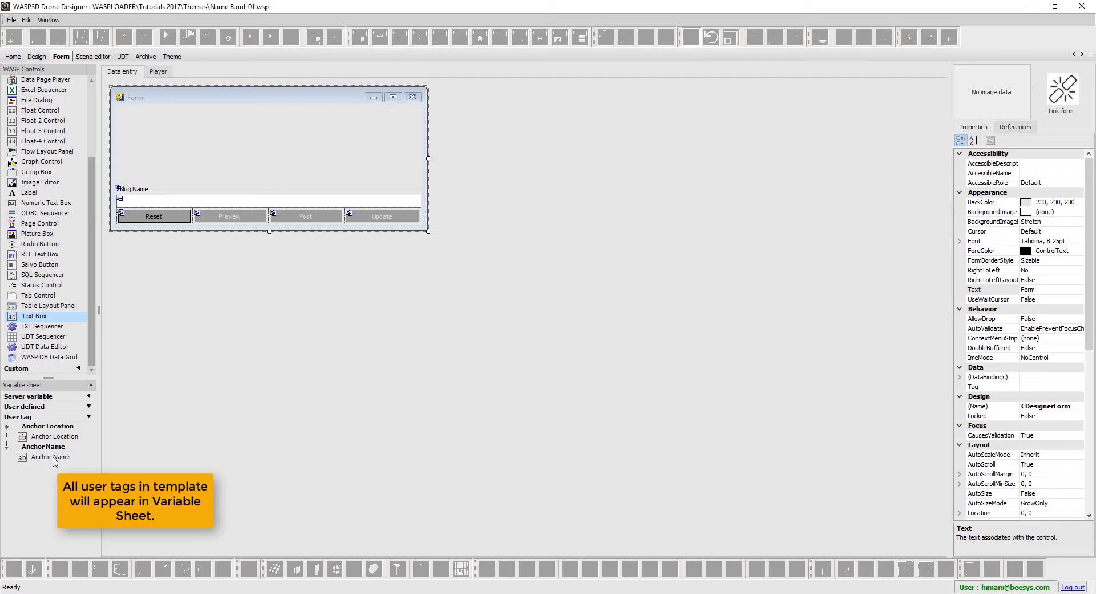
pyautogui.click(51, 457)
pyautogui.rightClick(133, 73)
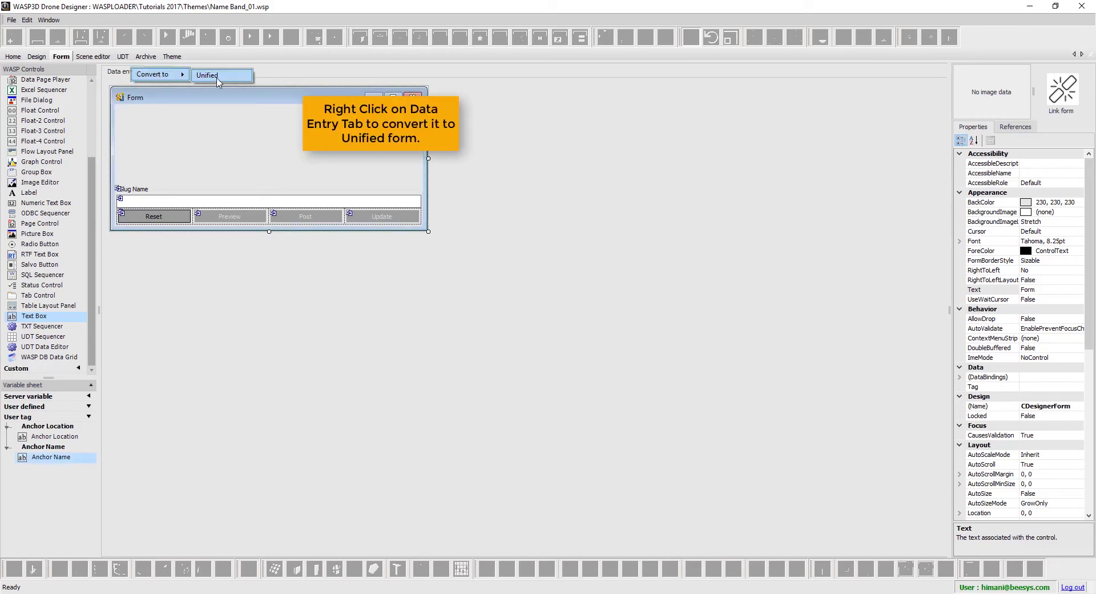
pyautogui.click(217, 76)
pyautogui.click(539, 317)
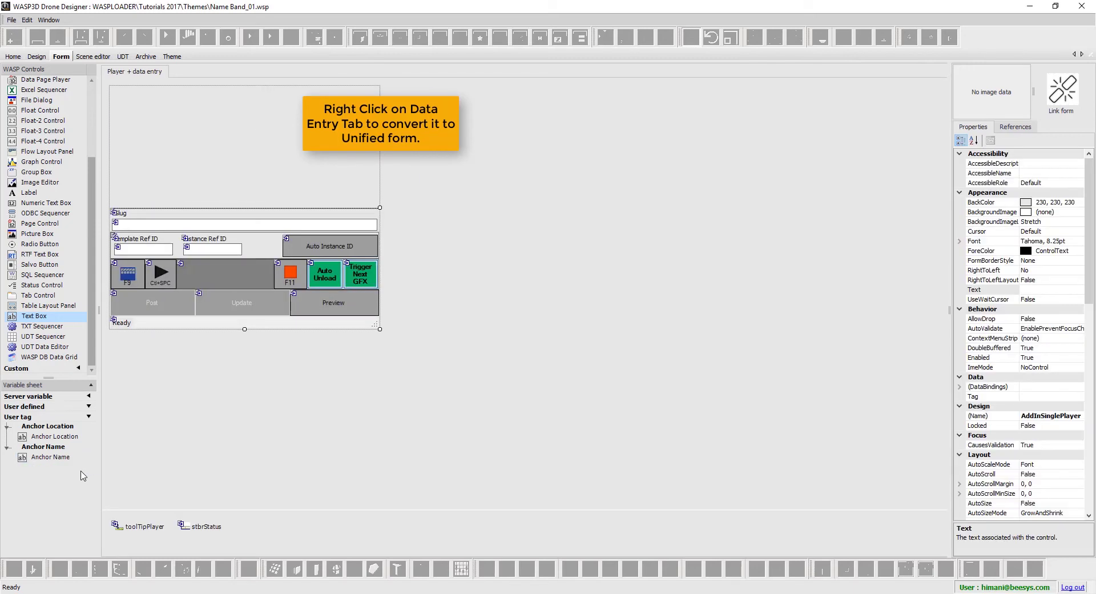
# Step: Add Anchor Name and Anchor Location fields to the form, stacked one below the other
pyautogui.doubleClick(67, 457)
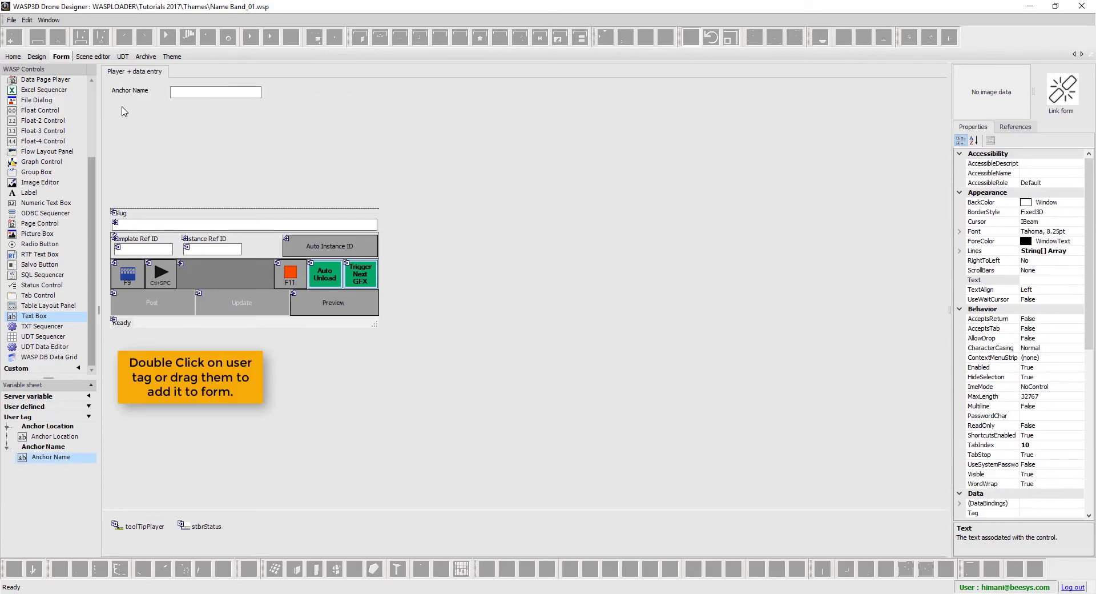
pyautogui.moveTo(128, 112); pyautogui.dragTo(268, 82)
pyautogui.moveTo(194, 95); pyautogui.dragTo(200, 116)
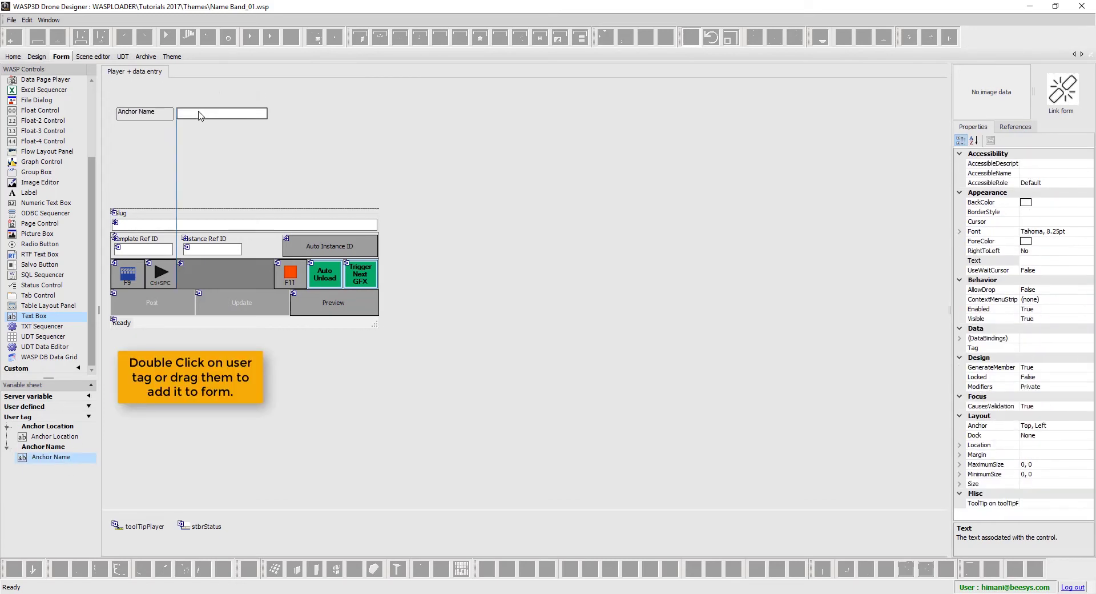
pyautogui.click(198, 145)
pyautogui.doubleClick(66, 437)
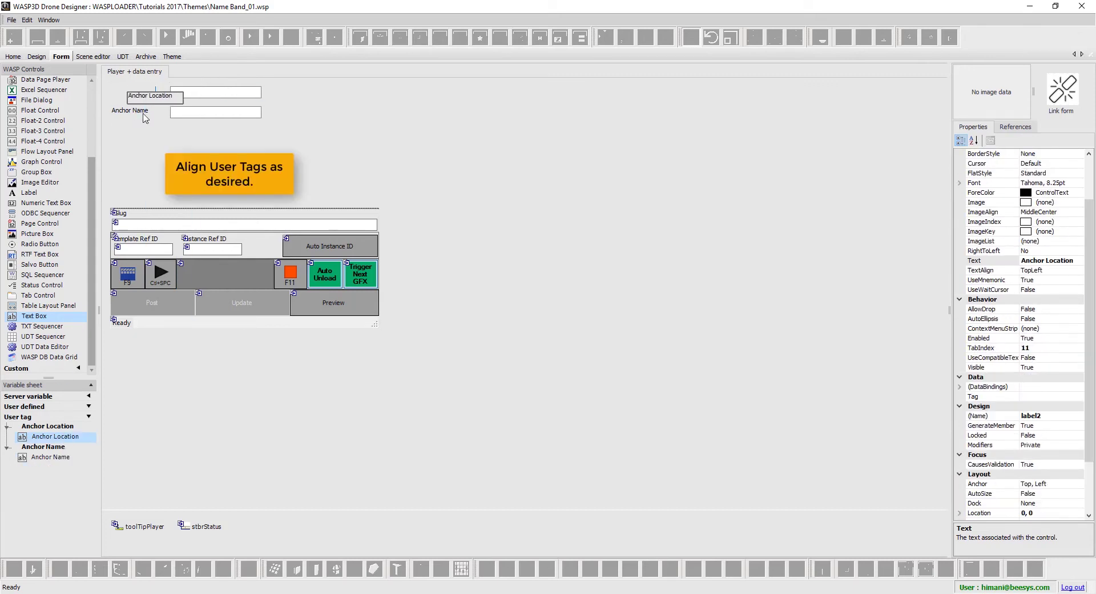
pyautogui.moveTo(145, 126); pyautogui.dragTo(132, 140)
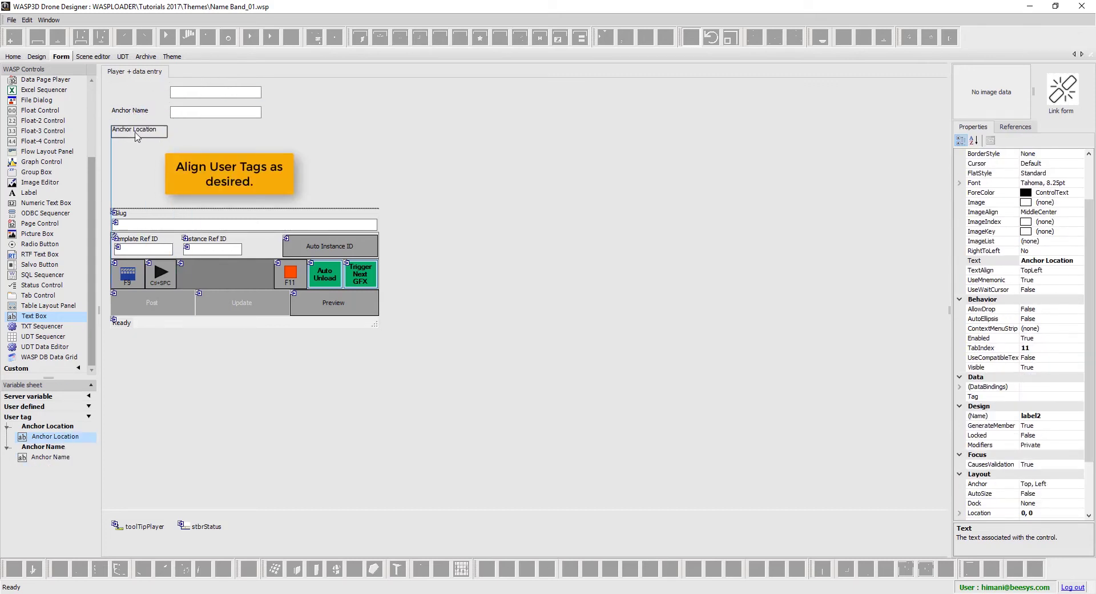
pyautogui.moveTo(184, 93); pyautogui.dragTo(185, 135)
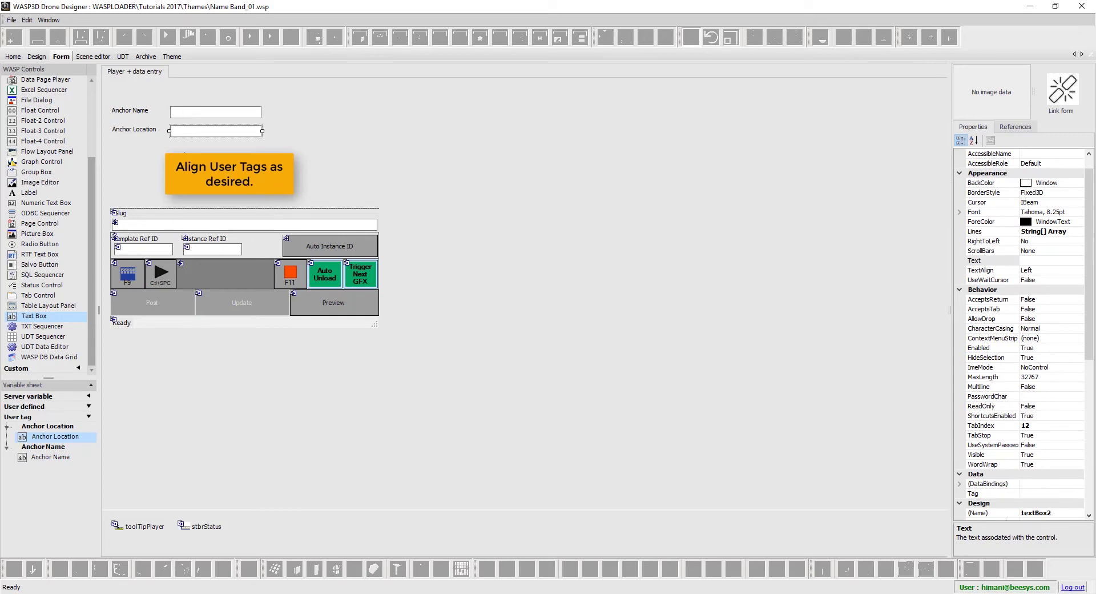
# Step: Widen the Anchor Name and Anchor Location textboxes together so they align
pyautogui.keyDown('ctrl'); pyautogui.click(251, 112); pyautogui.keyUp('ctrl')
pyautogui.moveTo(262, 113); pyautogui.dragTo(372, 118)
pyautogui.click(338, 153)
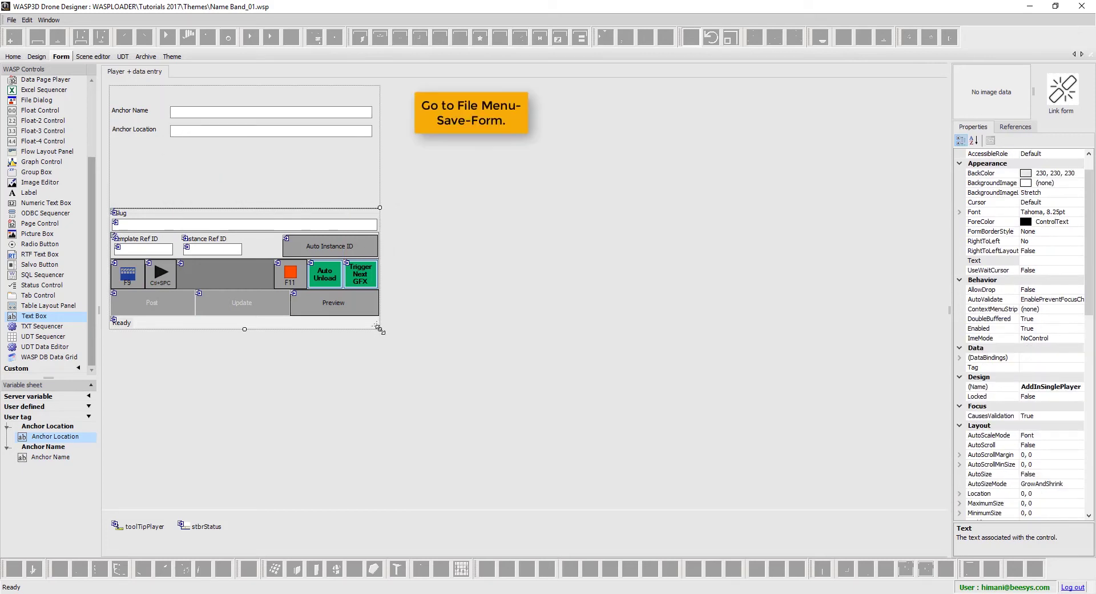
# Step: Resize the player form and save it as a reusable form named Name Band
pyautogui.moveTo(380, 329); pyautogui.dragTo(409, 286)
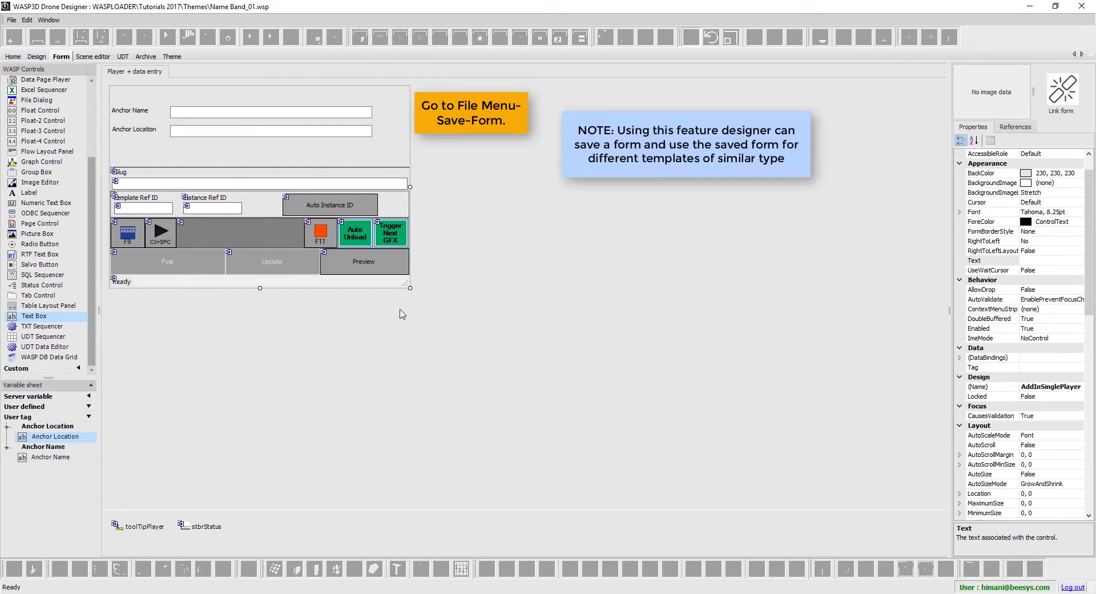
pyautogui.click(13, 20)
pyautogui.moveTo(34, 76)
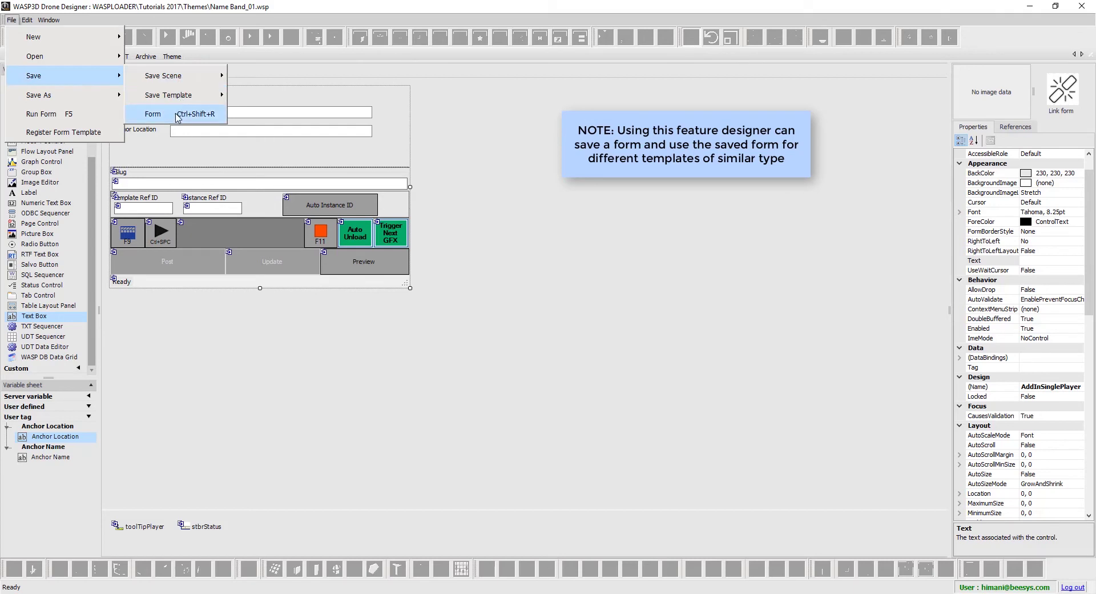
pyautogui.click(215, 117)
pyautogui.write('Name Band')
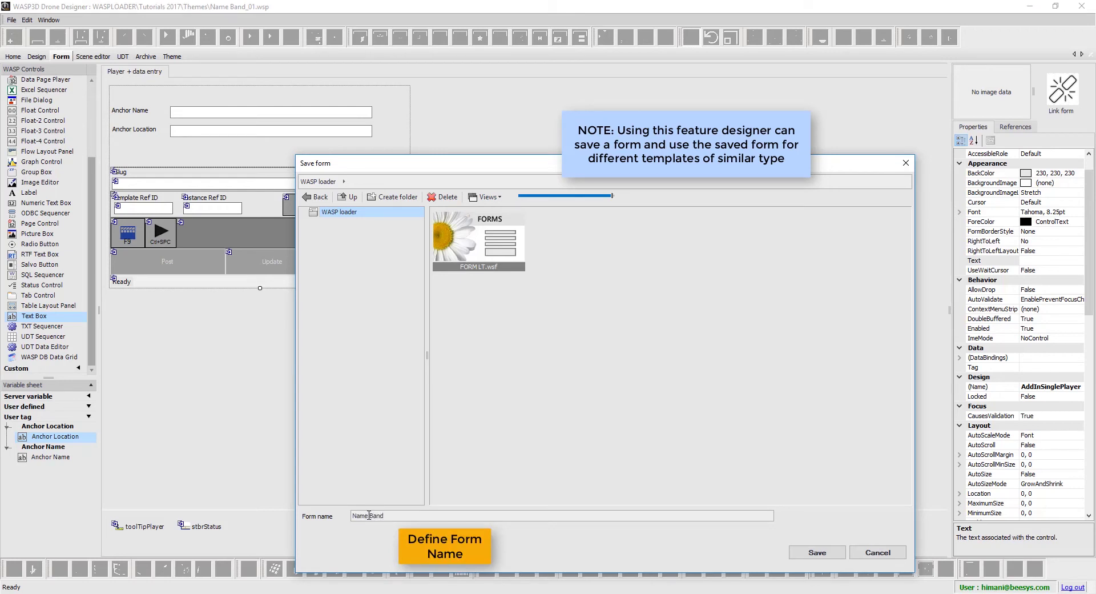
pyautogui.click(817, 552)
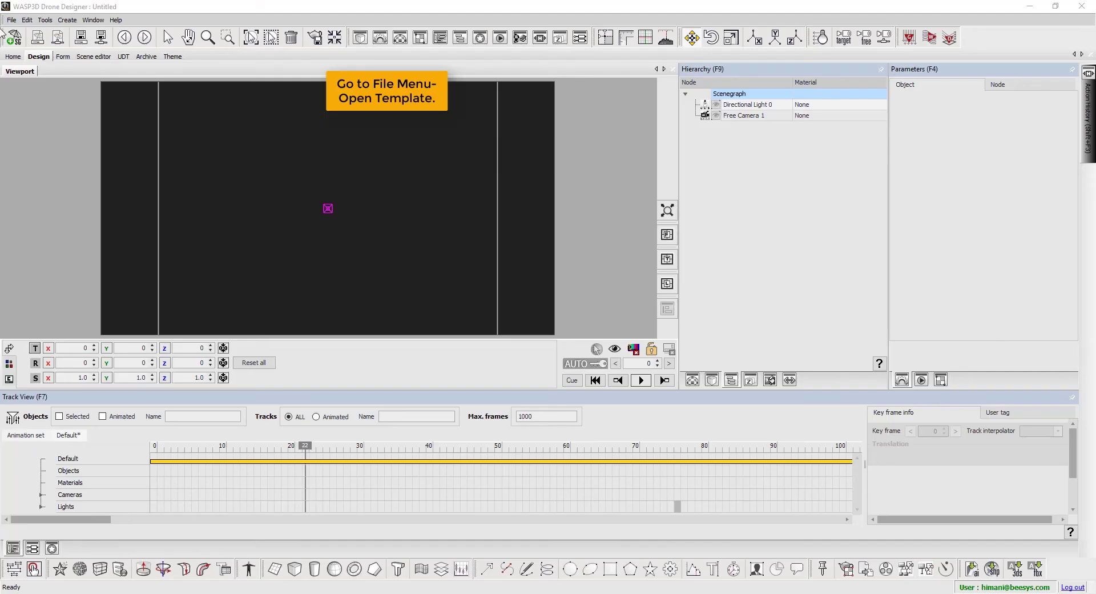
# Step: Reopen Name Band_01.wsp from Tutorials 2017 > Themes and play its orange band
pyautogui.click(10, 20)
pyautogui.moveTo(34, 56)
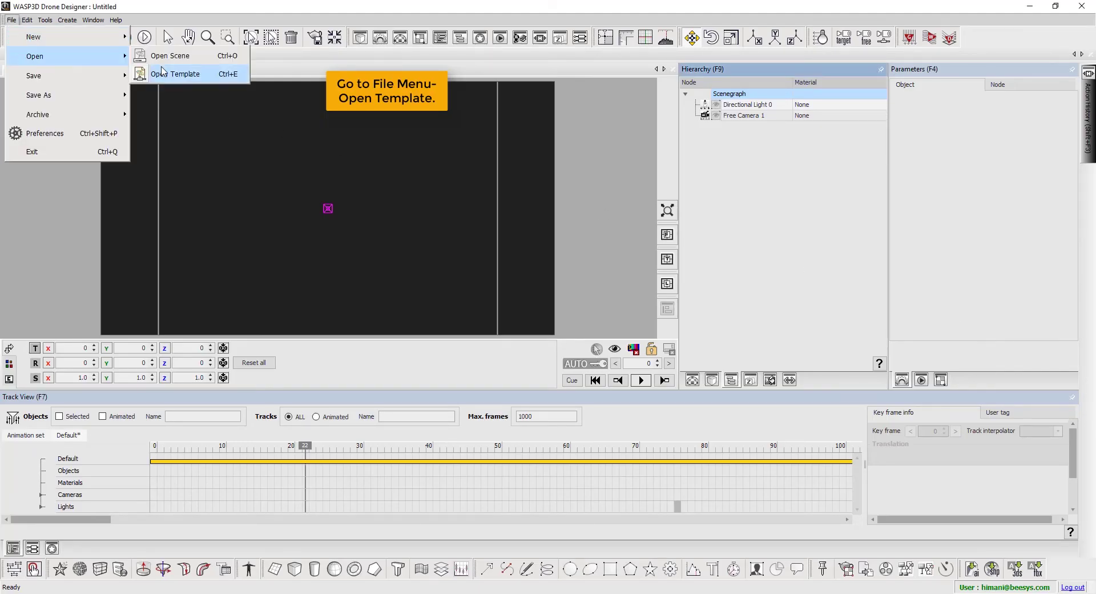
pyautogui.click(171, 74)
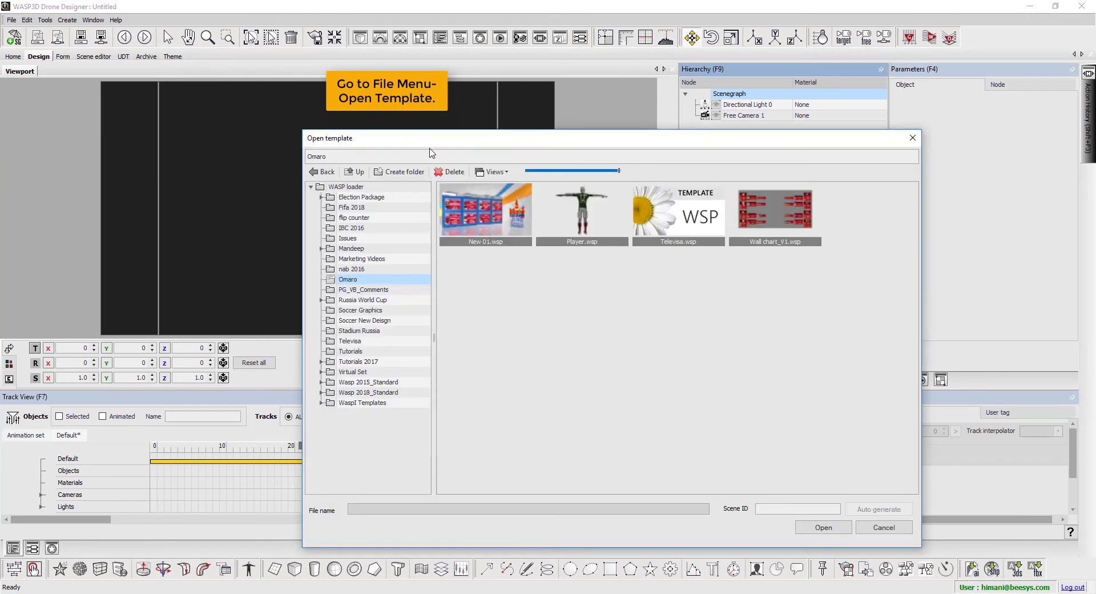
pyautogui.doubleClick(358, 361)
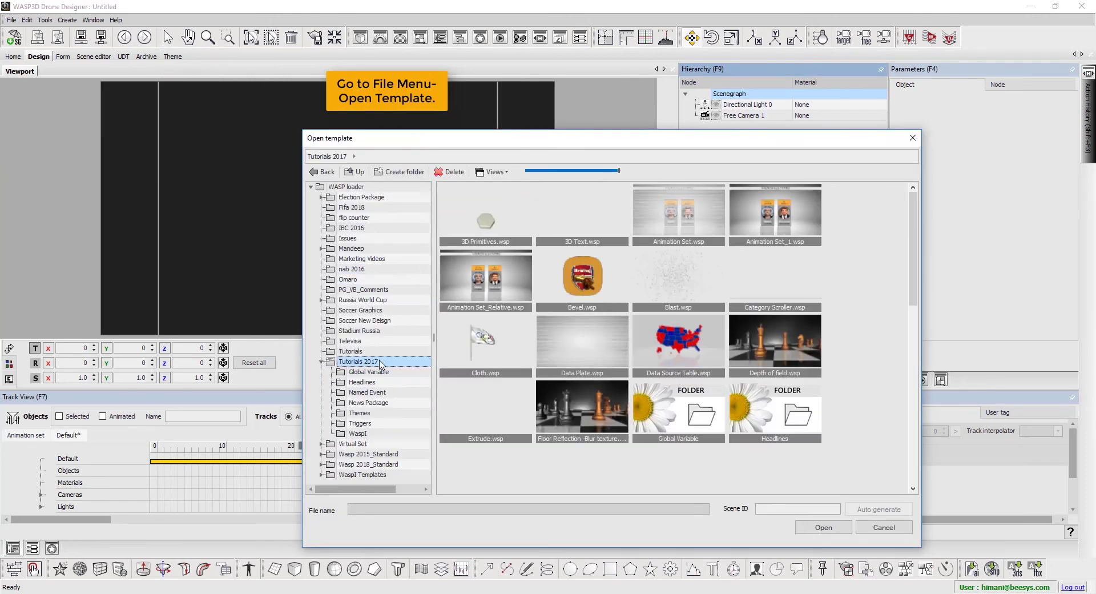
pyautogui.click(359, 413)
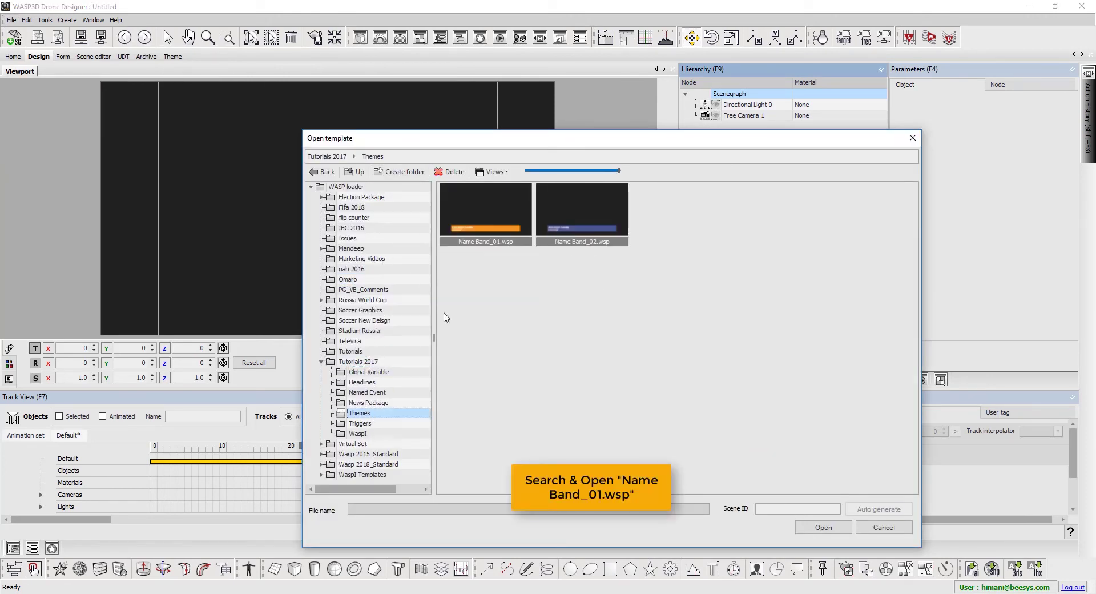
pyautogui.click(496, 235)
pyautogui.doubleClick(495, 234)
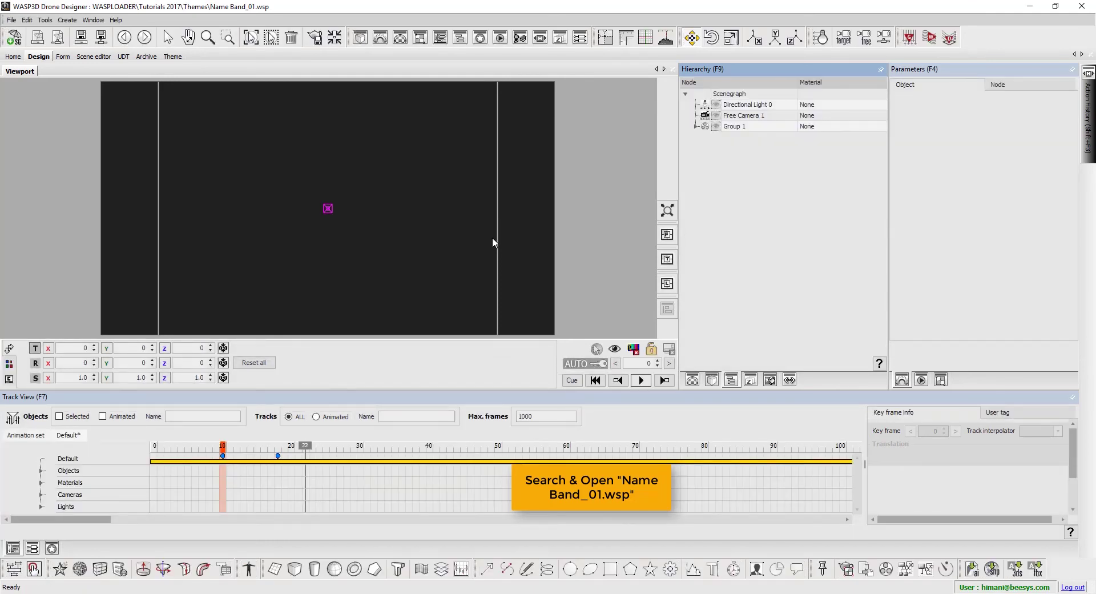
pyautogui.click(640, 380)
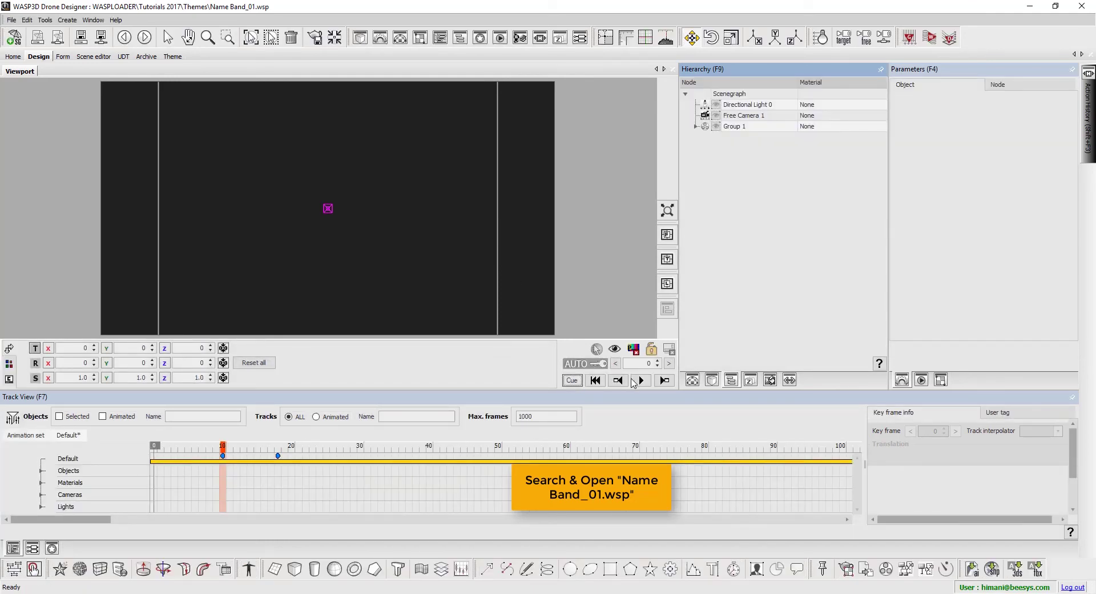
# Step: Attach the Name Band.wsf form read-only to Name Band_01 and save the template with All
pyautogui.click(63, 58)
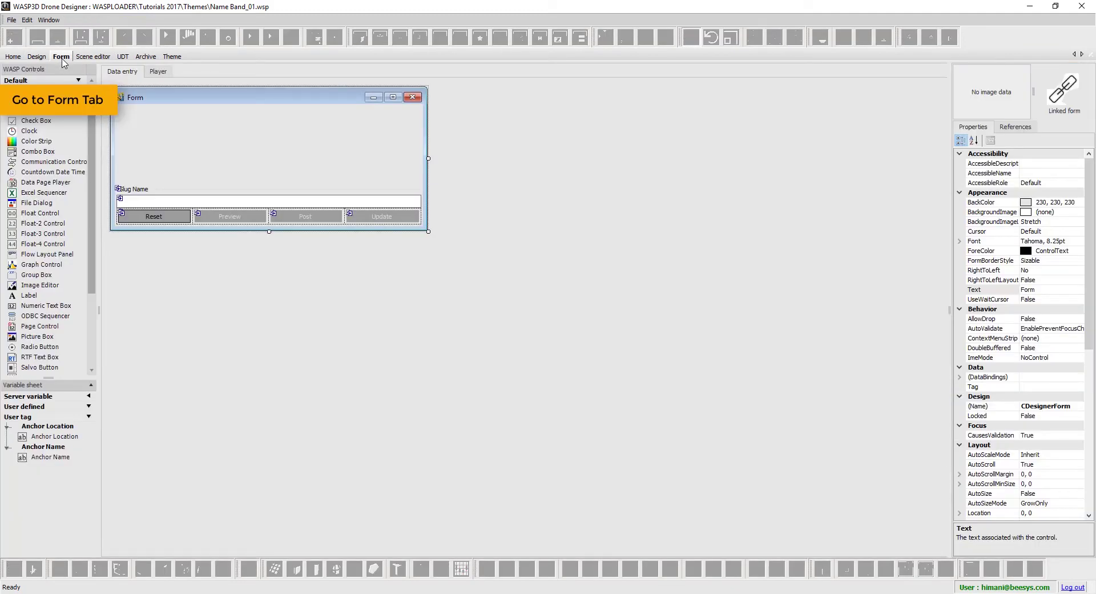
pyautogui.click(11, 20)
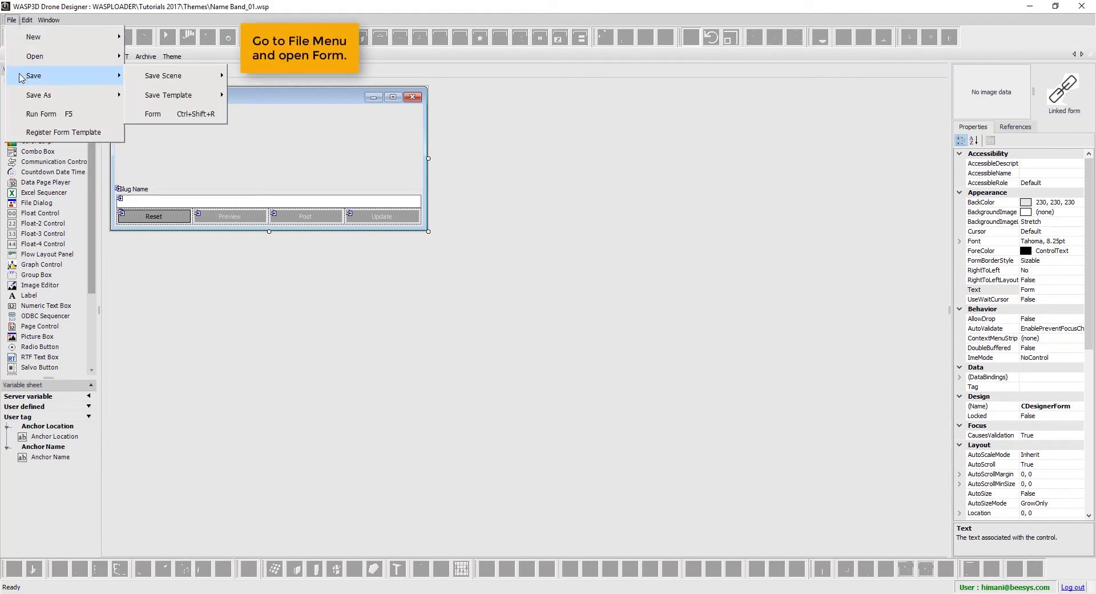
pyautogui.moveTo(34, 56)
pyautogui.click(162, 55)
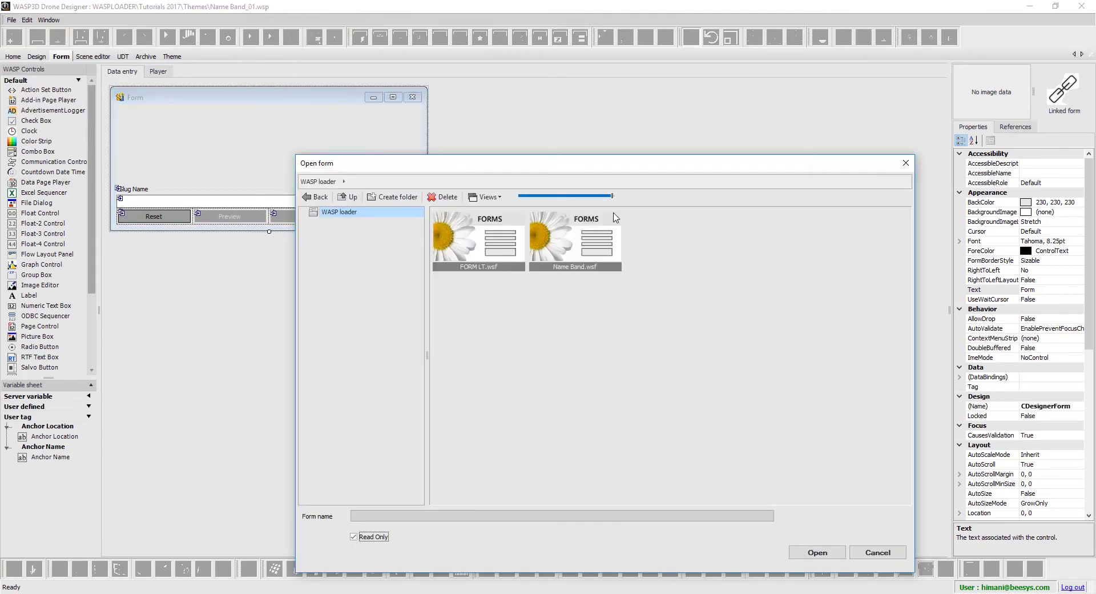
pyautogui.click(613, 239)
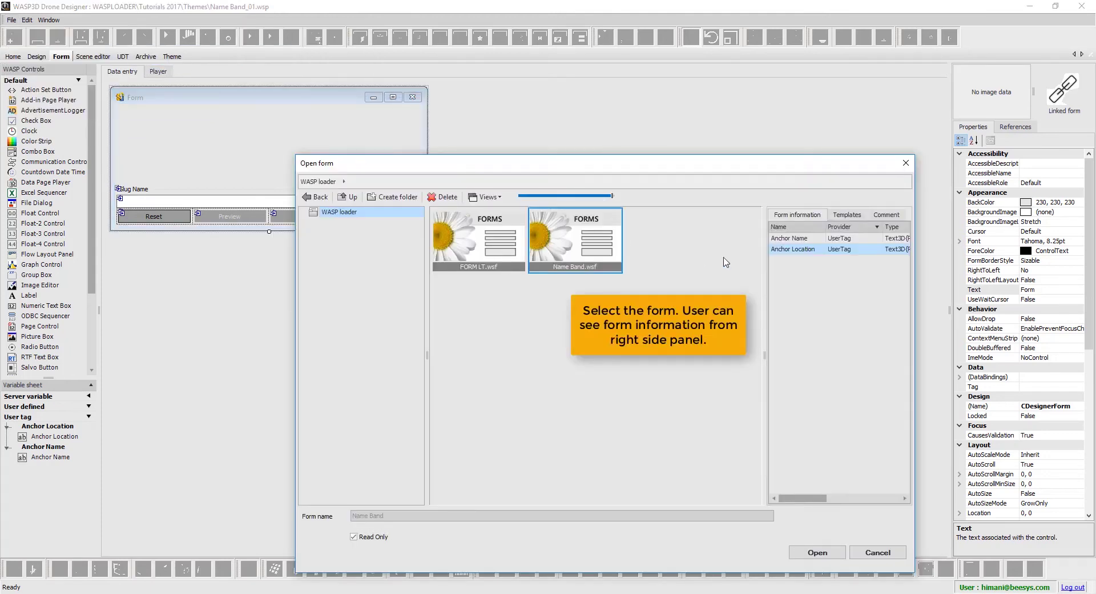
pyautogui.moveTo(798, 499); pyautogui.dragTo(871, 499)
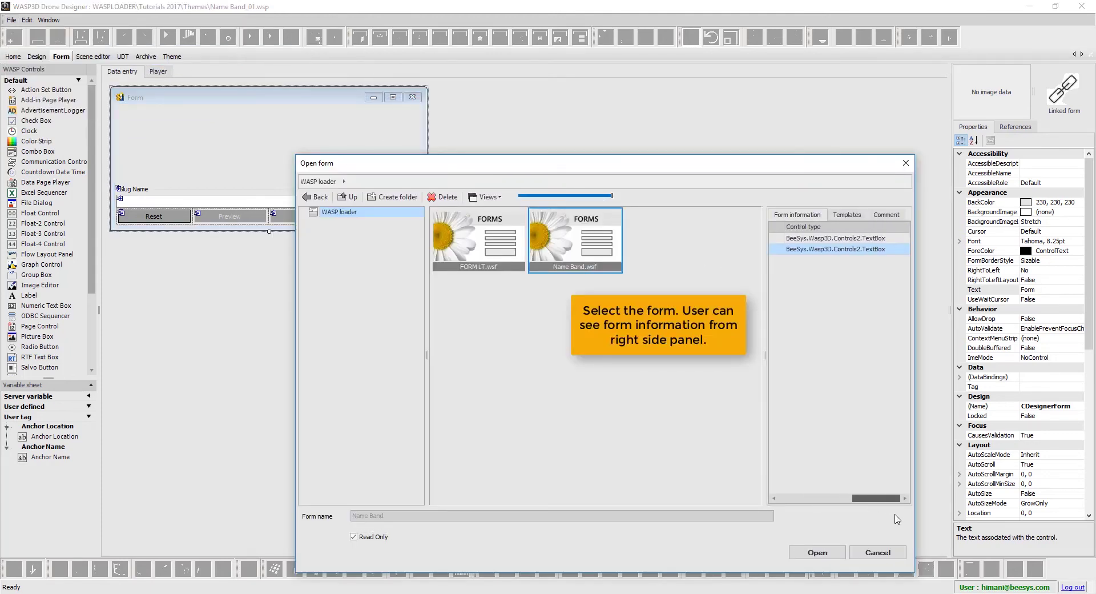
pyautogui.click(824, 553)
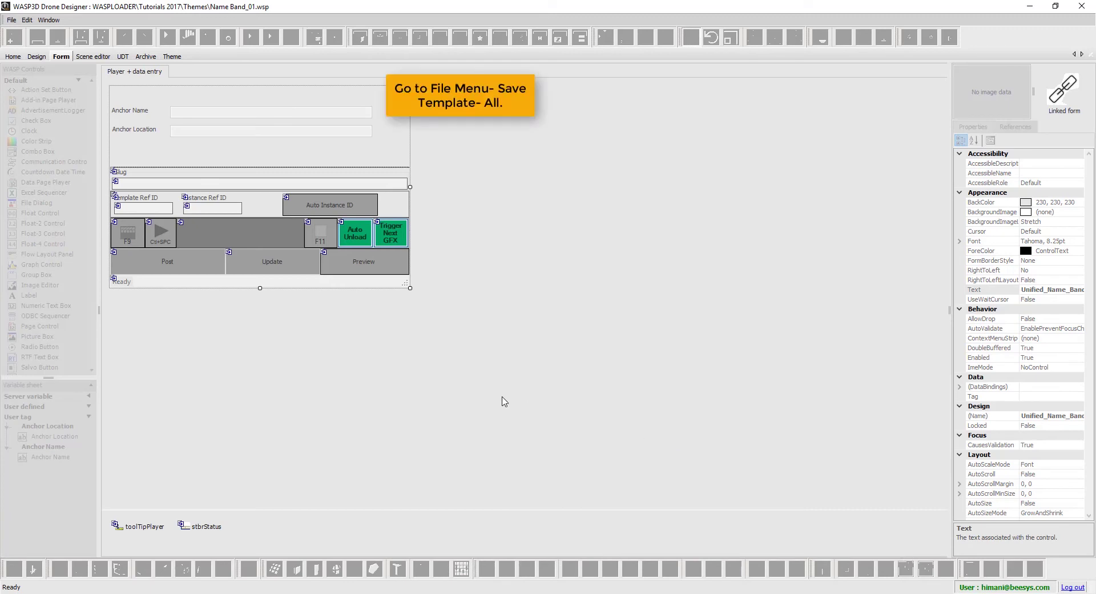
pyautogui.click(10, 21)
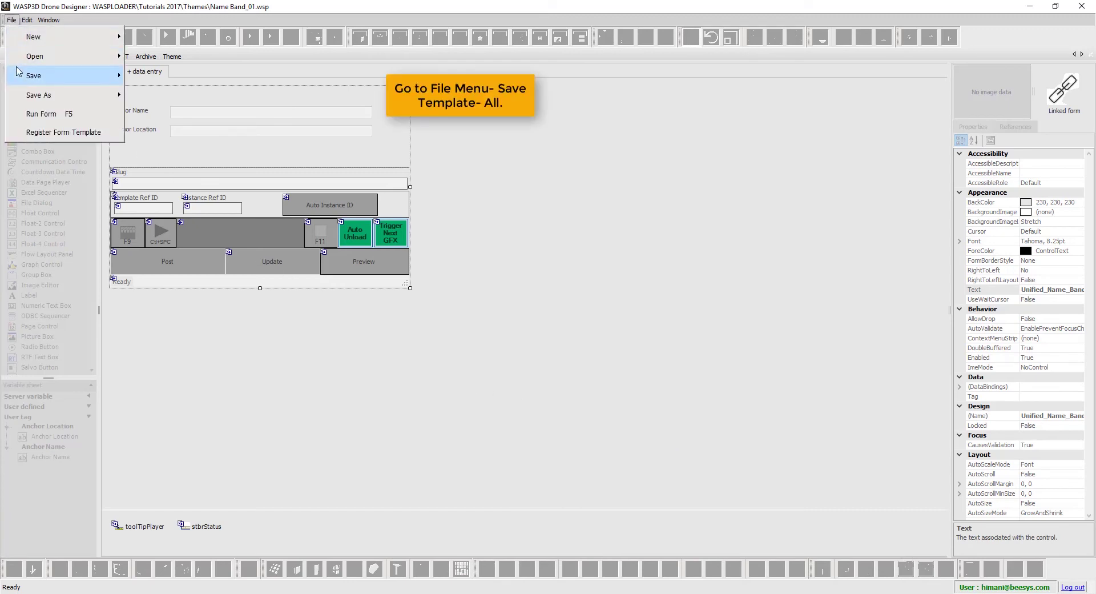
pyautogui.moveTo(169, 94)
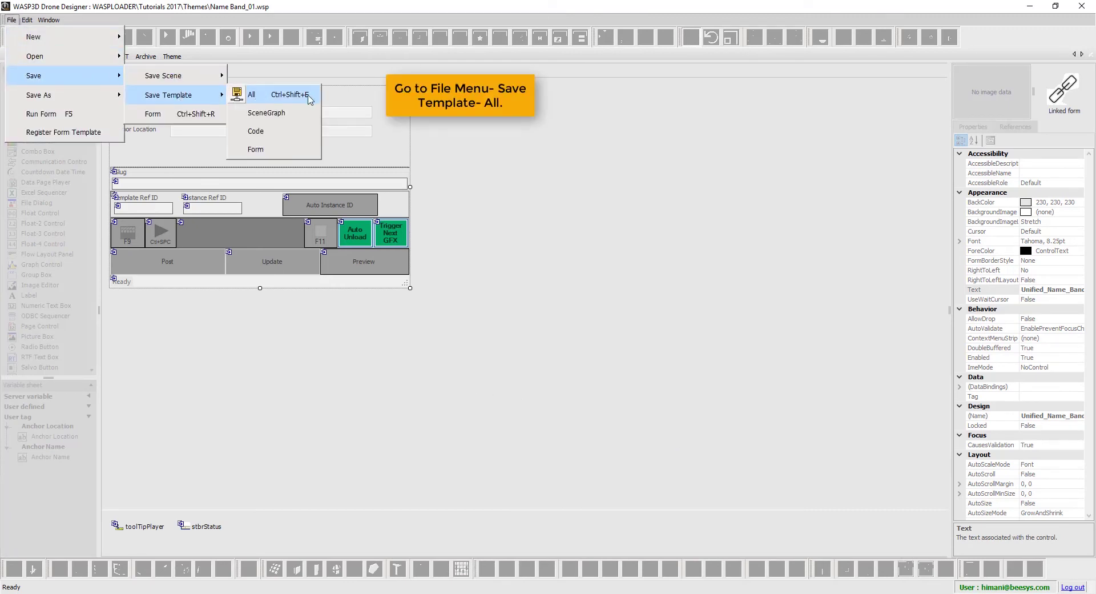
pyautogui.click(308, 98)
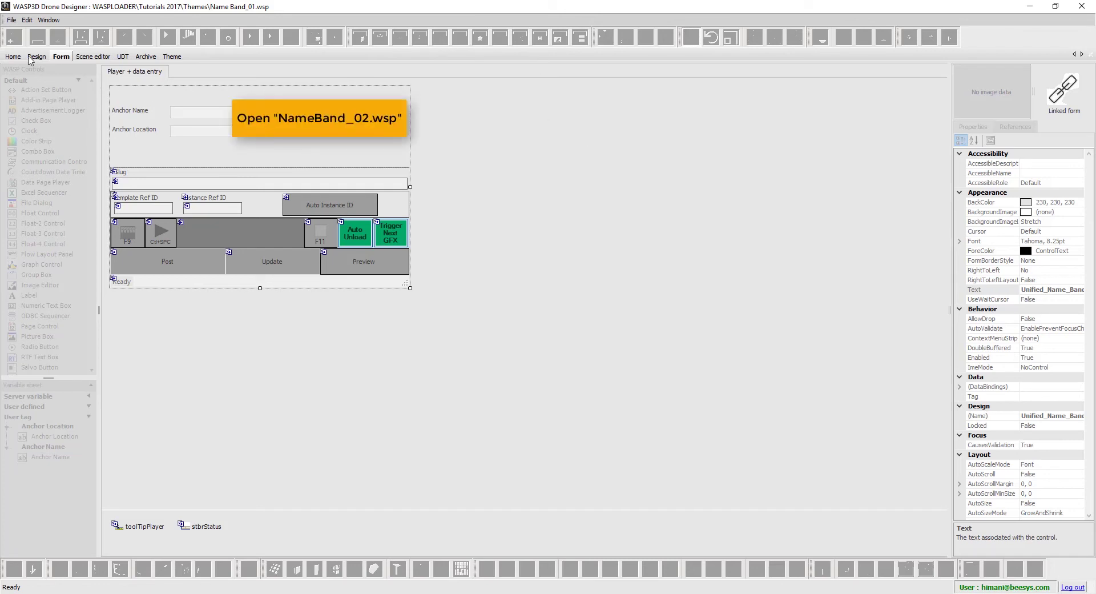
# Step: Open Name Band_02.wsp, play its blue band, and view its default data-entry form
pyautogui.click(30, 57)
pyautogui.click(12, 20)
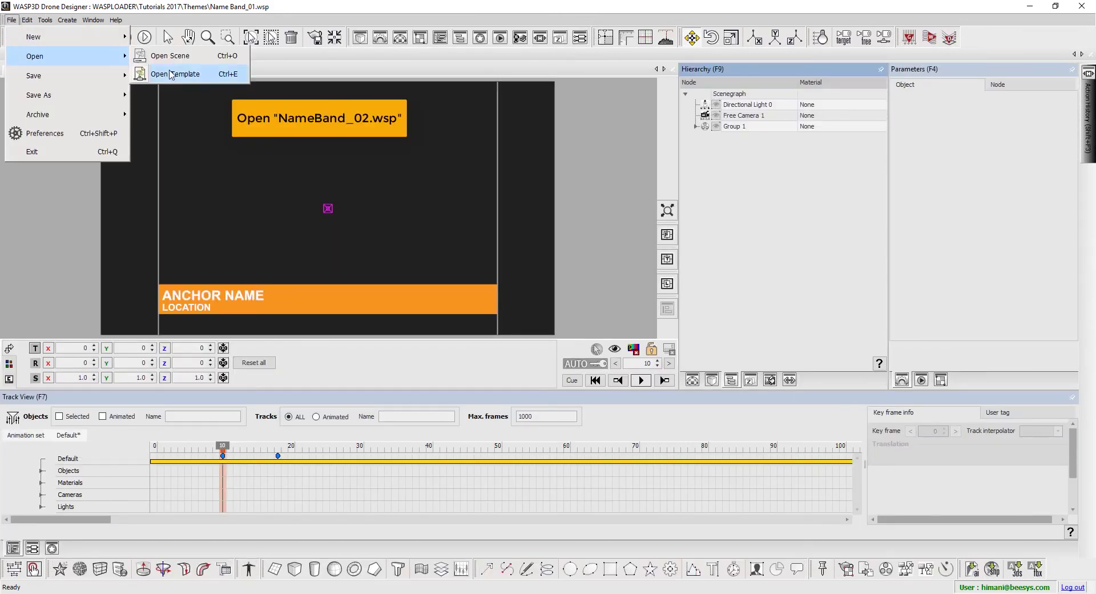
pyautogui.click(170, 74)
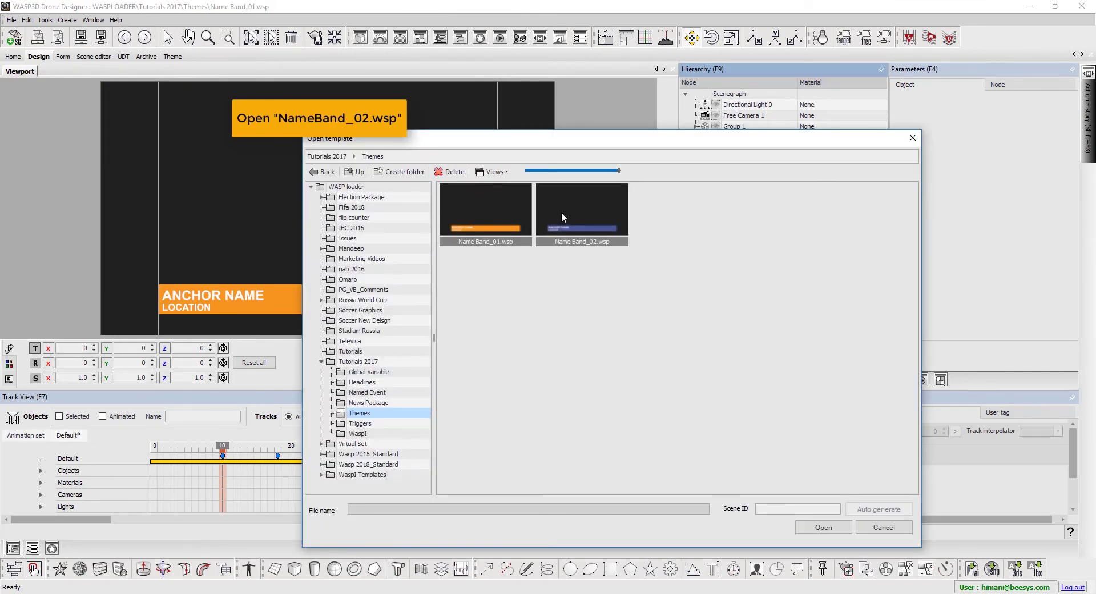
pyautogui.click(561, 211)
pyautogui.doubleClick(562, 214)
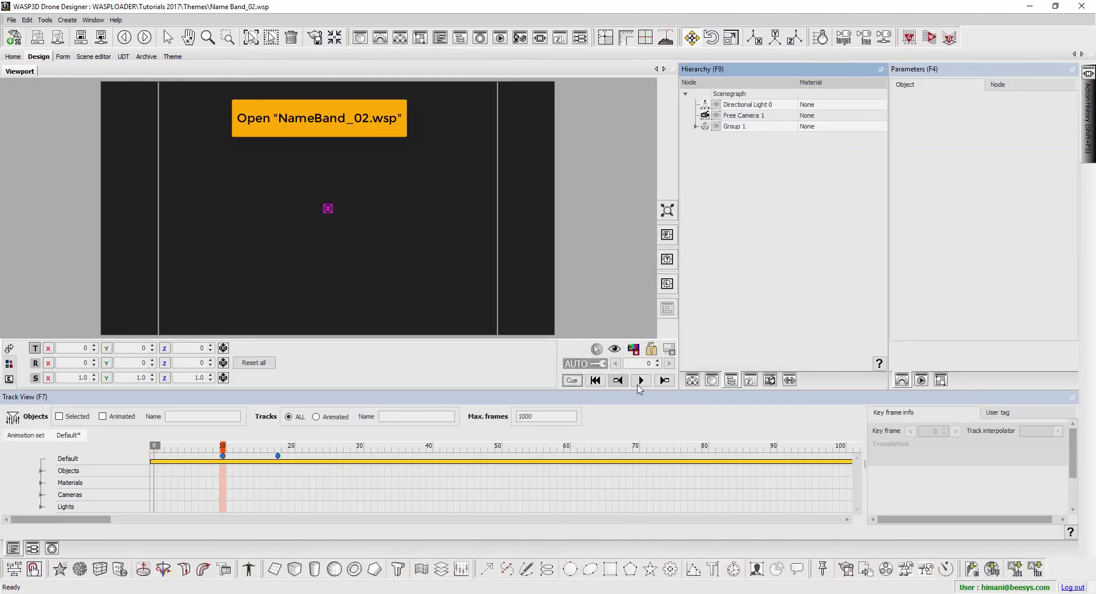
pyautogui.click(640, 381)
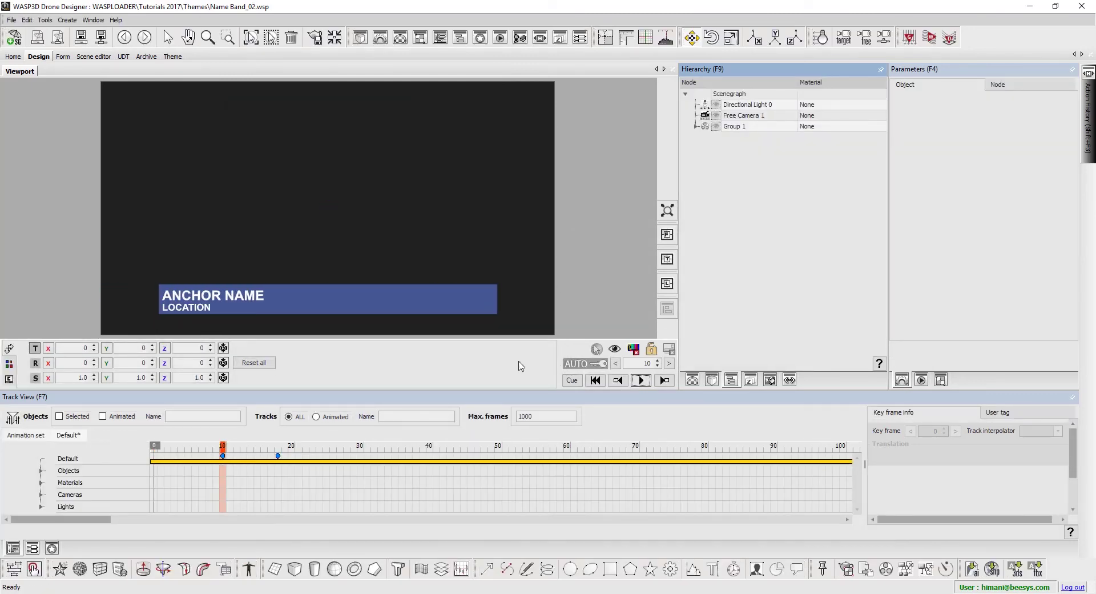
pyautogui.click(62, 57)
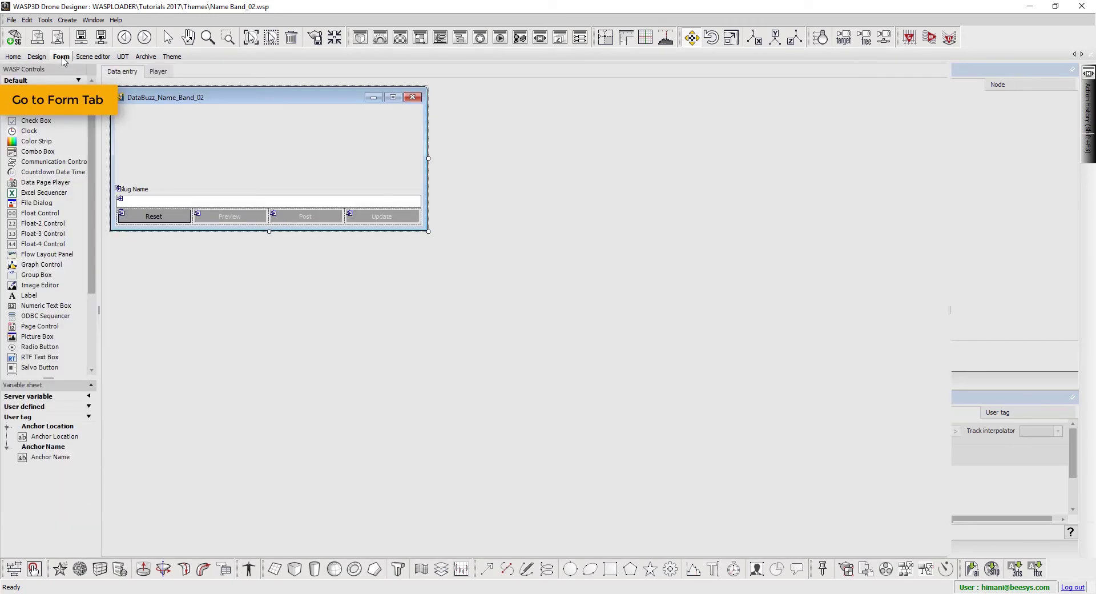
# Step: Attach the saved Name Band.wsf form to Name Band_02 as read-only
pyautogui.click(11, 21)
pyautogui.moveTo(35, 56)
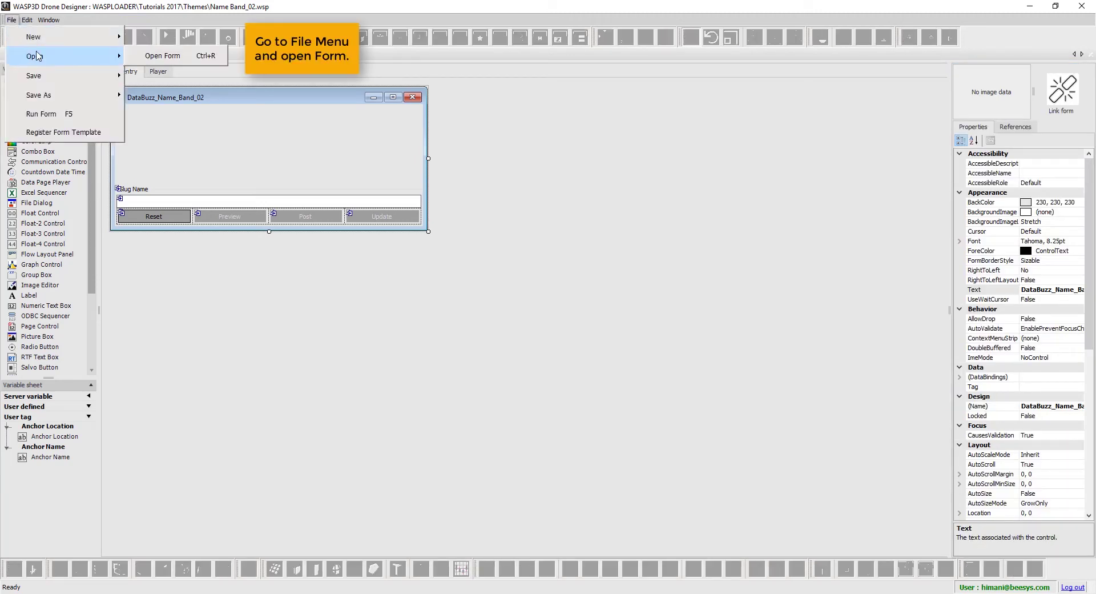
pyautogui.click(160, 57)
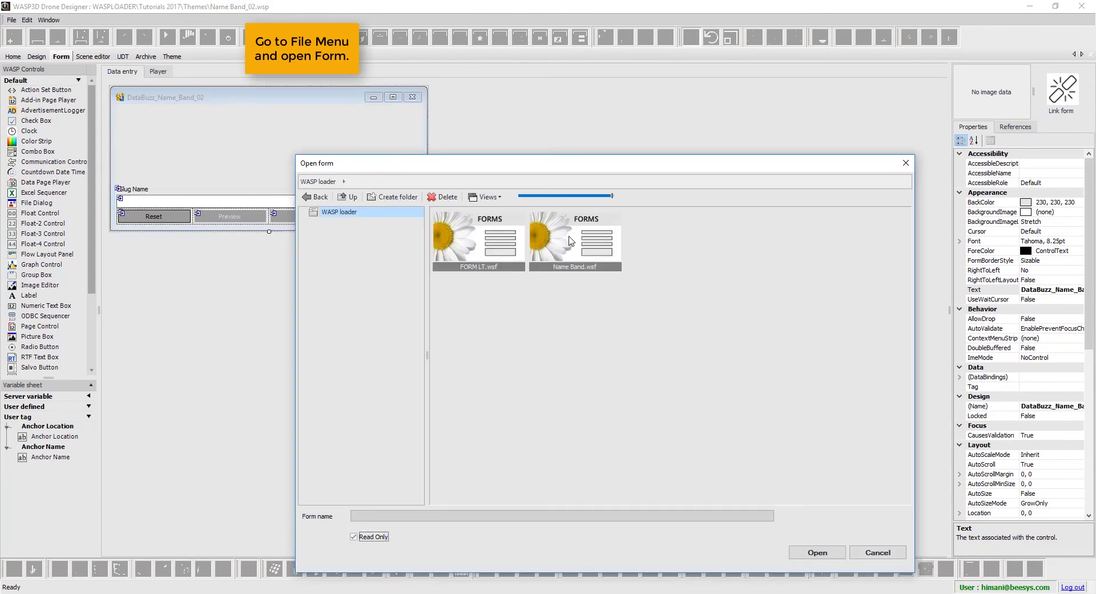
pyautogui.click(569, 240)
pyautogui.click(814, 552)
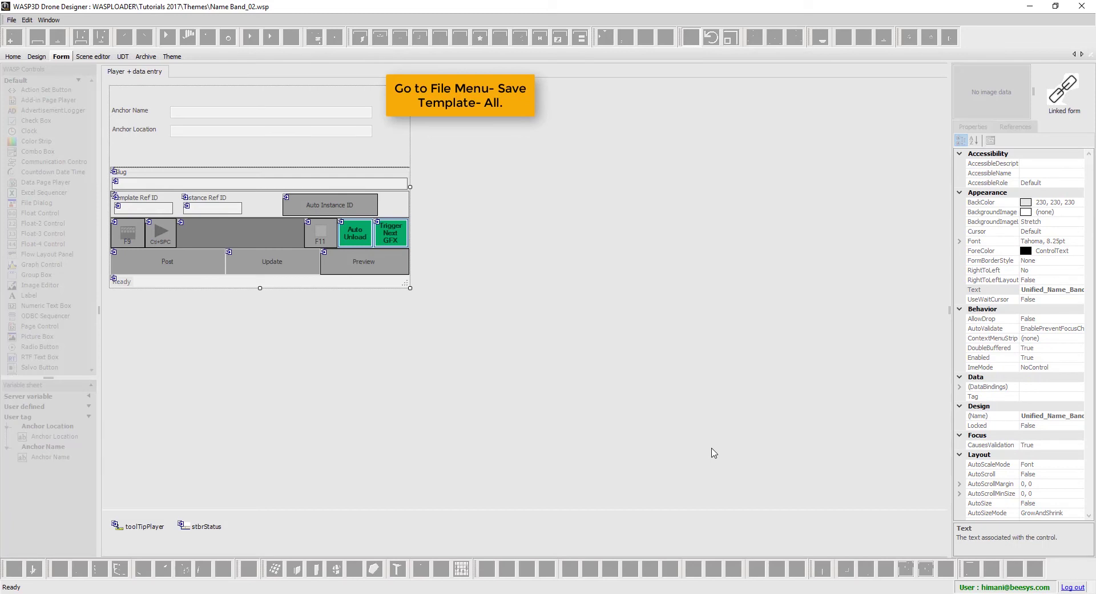
# Step: Save Name Band_02 together with its form using Save Template > All
pyautogui.click(11, 20)
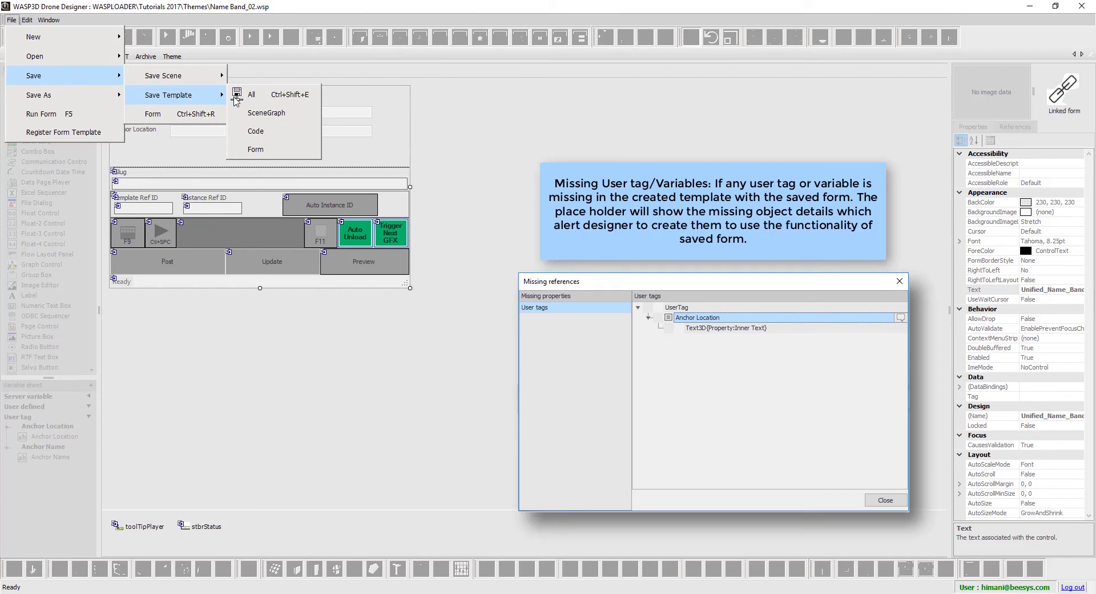
pyautogui.click(250, 97)
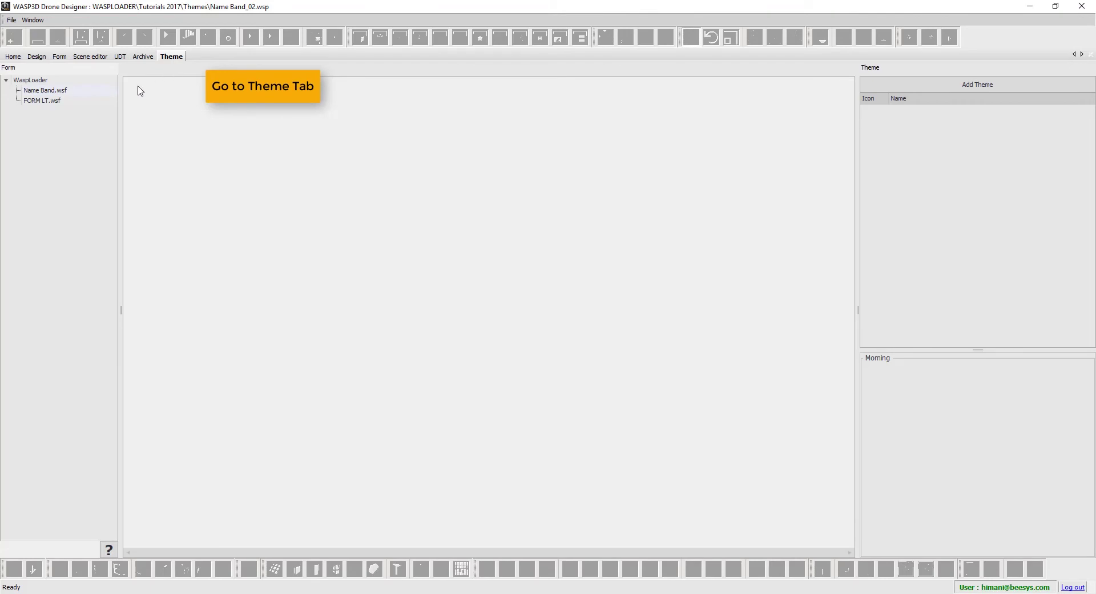
# Step: With the Name Band form chosen, create the Morning and Evening themes and select Evening
pyautogui.click(79, 91)
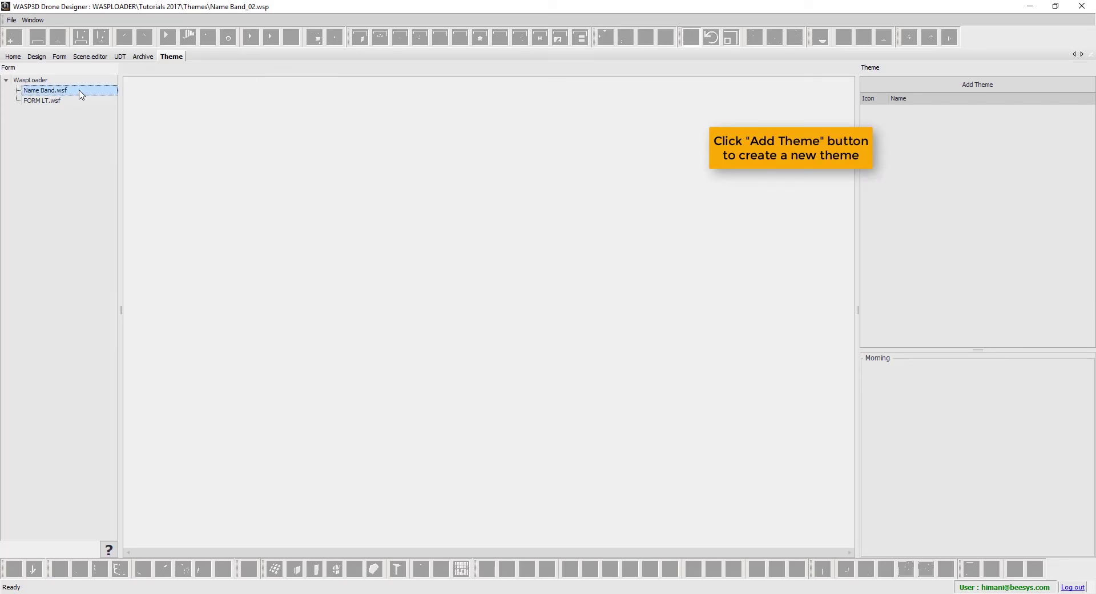
pyautogui.click(1005, 88)
pyautogui.write('Morning')
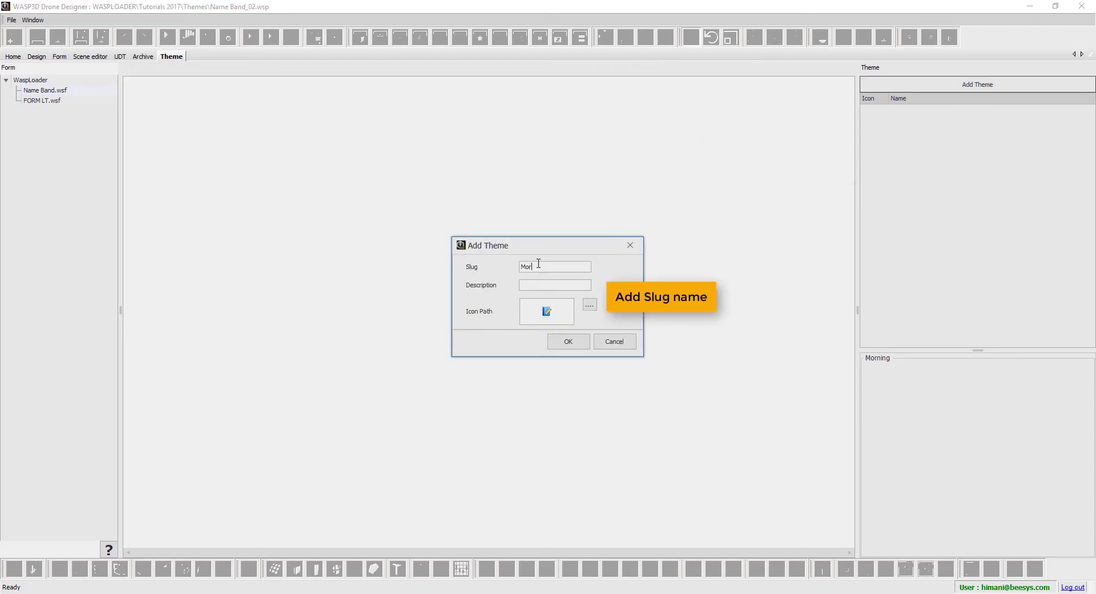
pyautogui.click(566, 341)
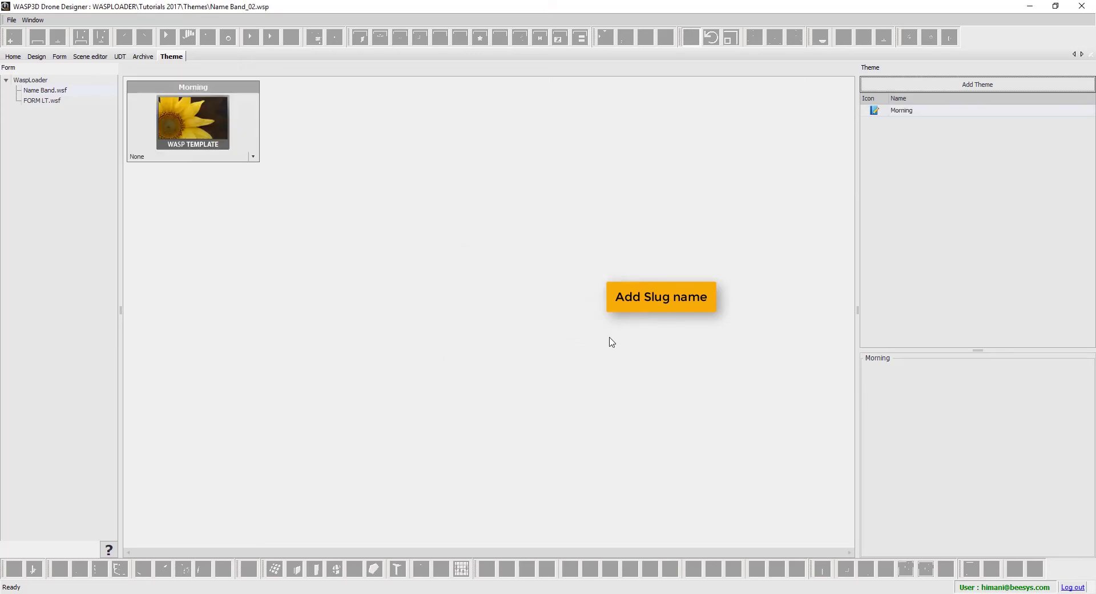
pyautogui.click(966, 85)
pyautogui.write('Evening')
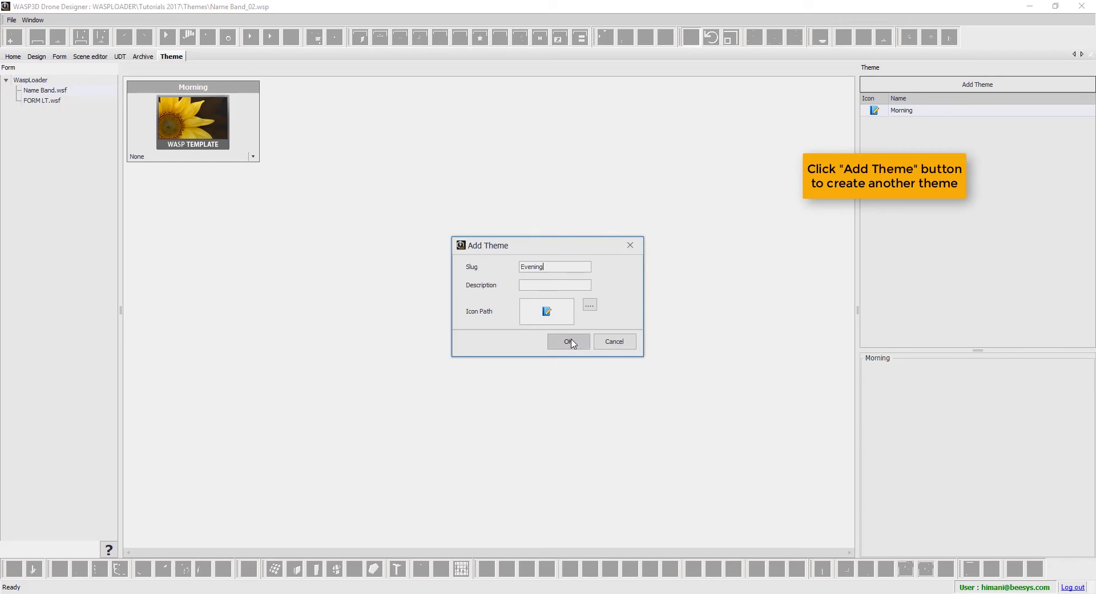
pyautogui.click(567, 341)
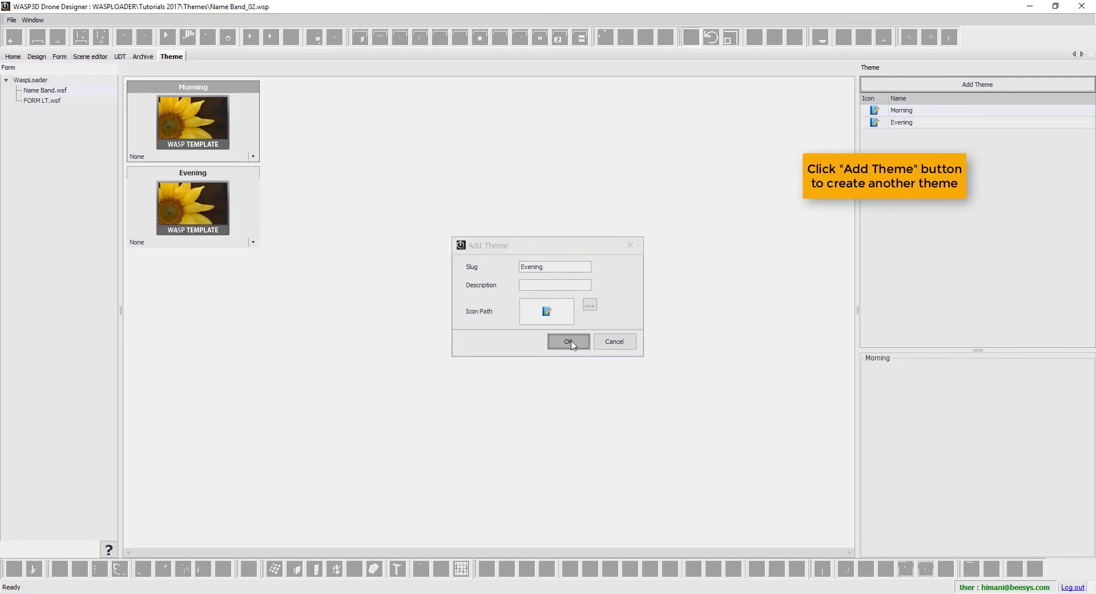
pyautogui.click(911, 121)
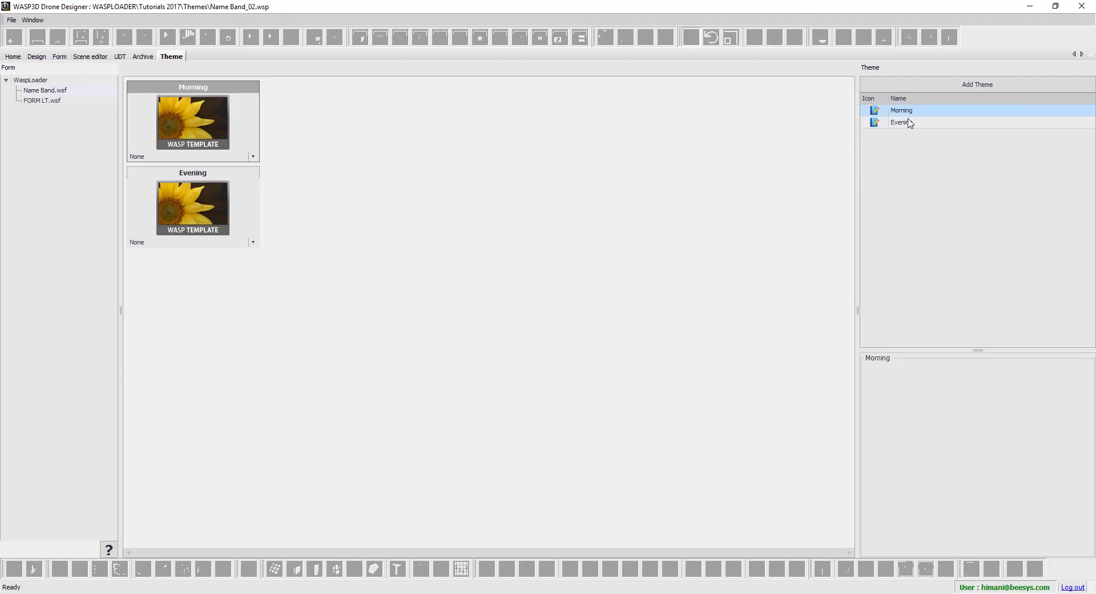
# Step: Pick Name Band_01.wsp in the Morning card's template dropdown and Name Band_02.wsp in the Evening card's
pyautogui.click(253, 157)
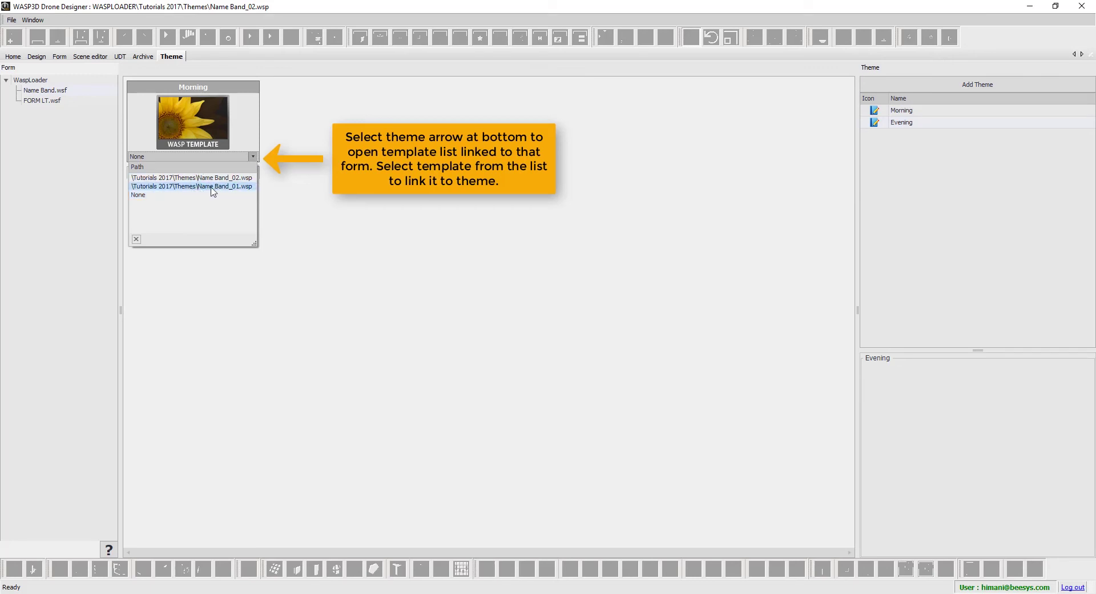
pyautogui.click(211, 187)
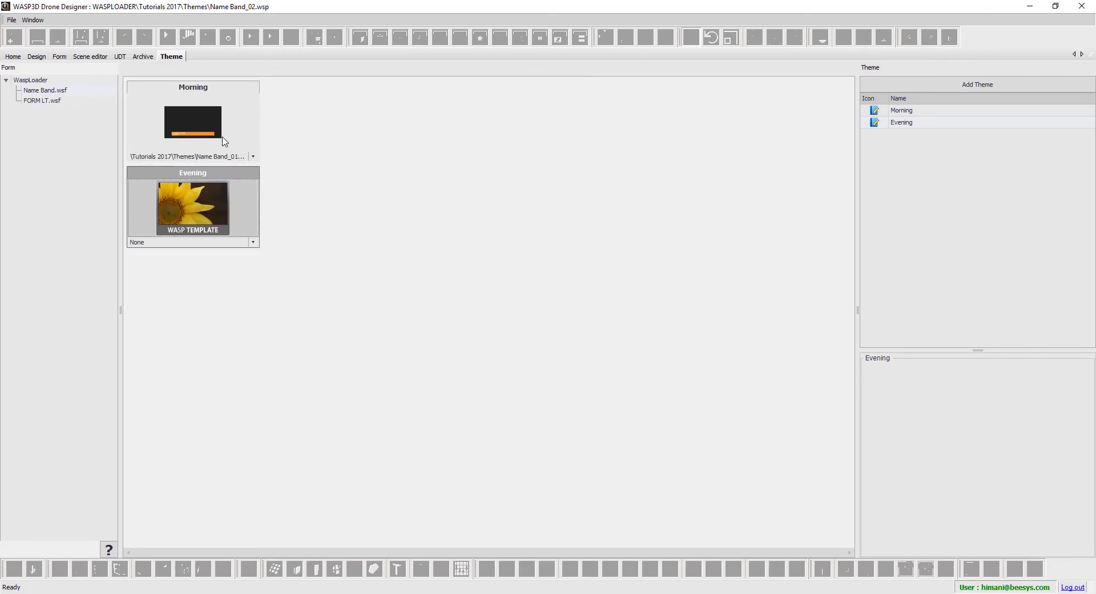
pyautogui.click(253, 242)
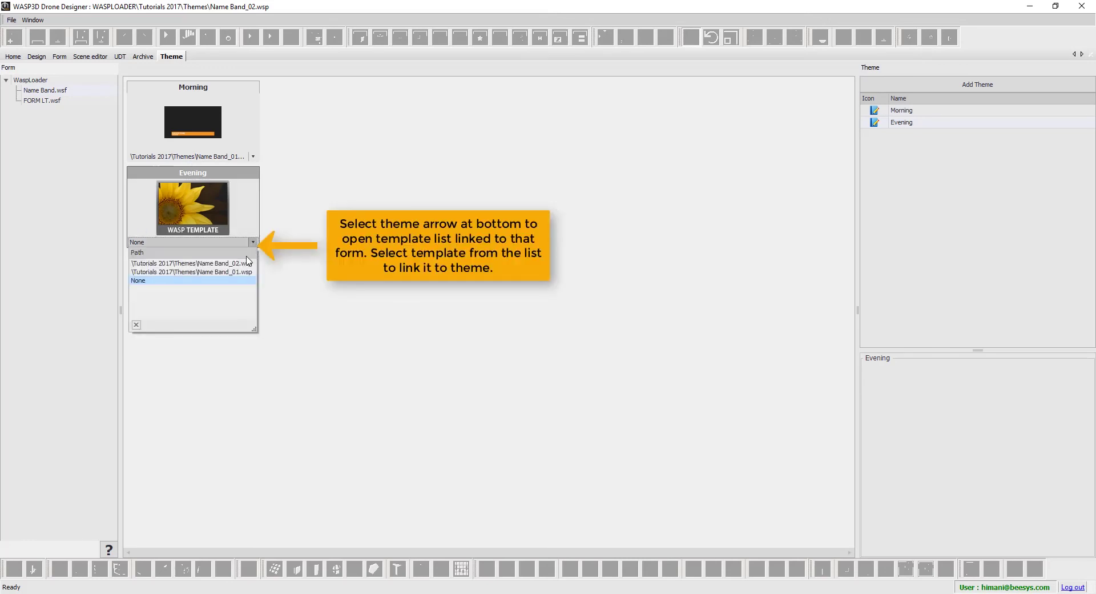
pyautogui.click(235, 264)
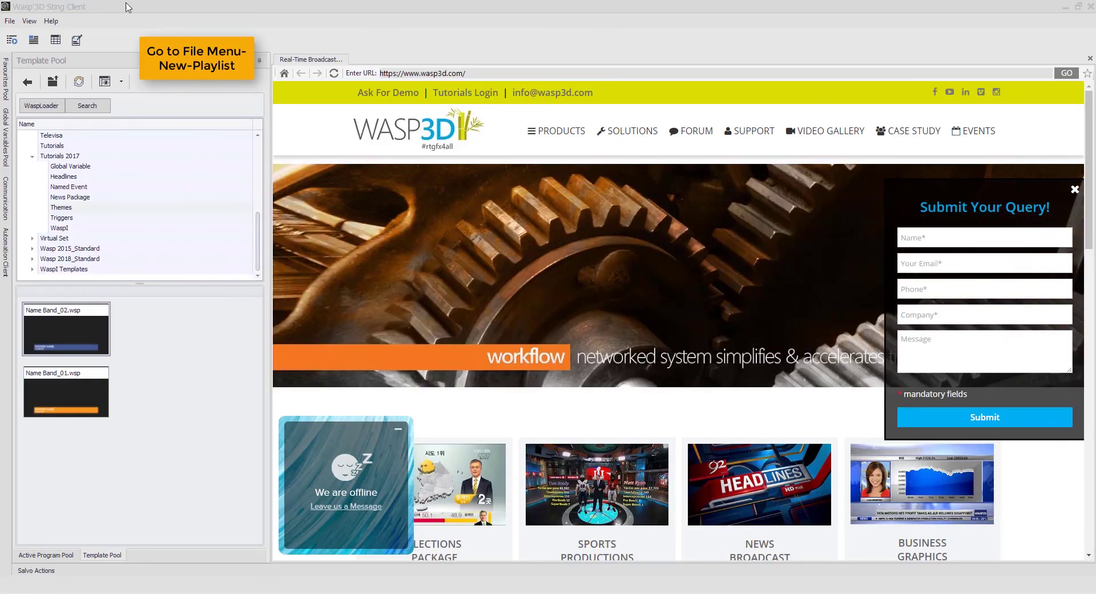
# Step: Create a new Standard-type playlist slugged 'Tutorial Theme' through File > New
pyautogui.click(10, 22)
pyautogui.moveTo(29, 36)
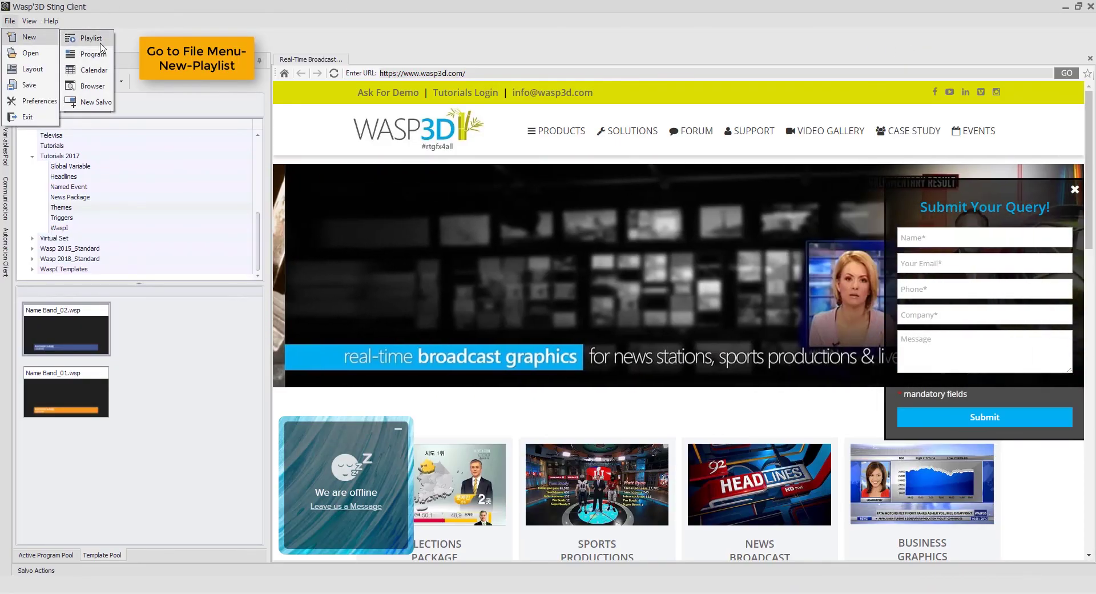
pyautogui.click(94, 38)
pyautogui.write('Tut')
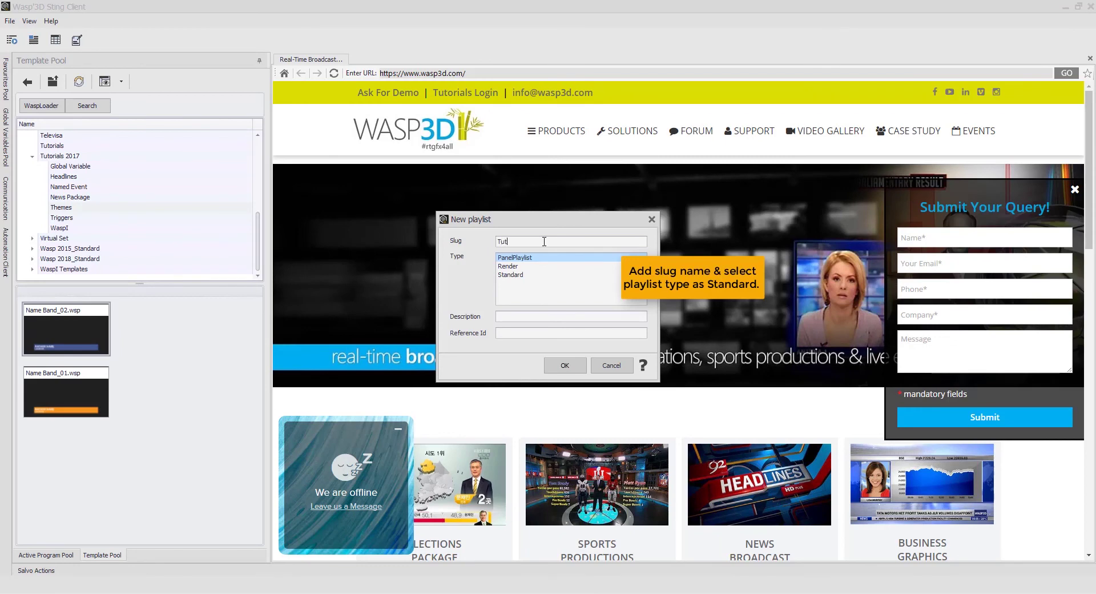
pyautogui.write('orial ')
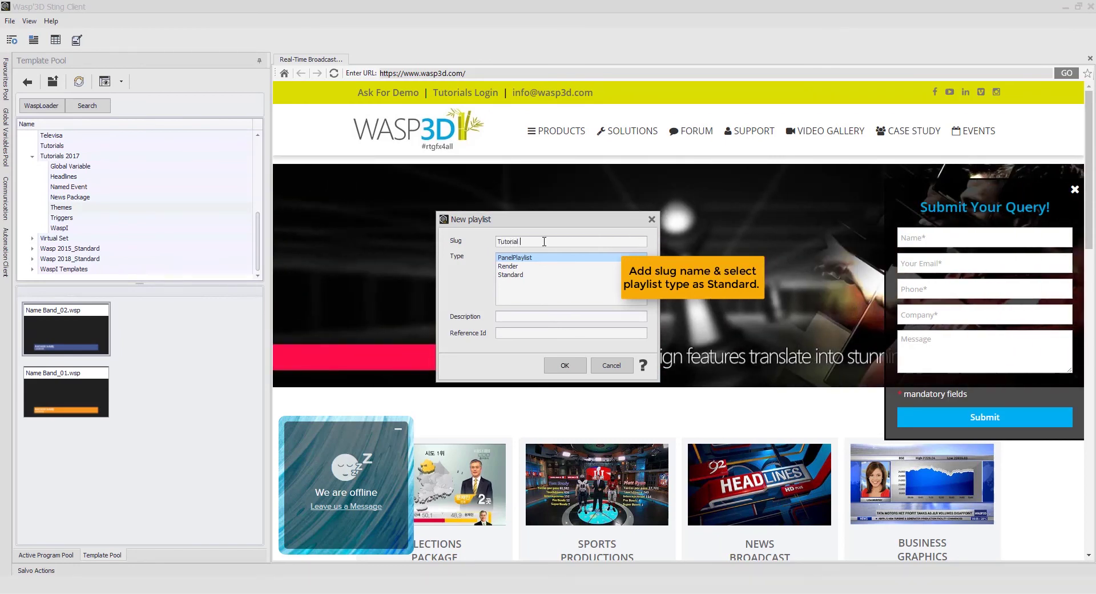
pyautogui.write('Theme')
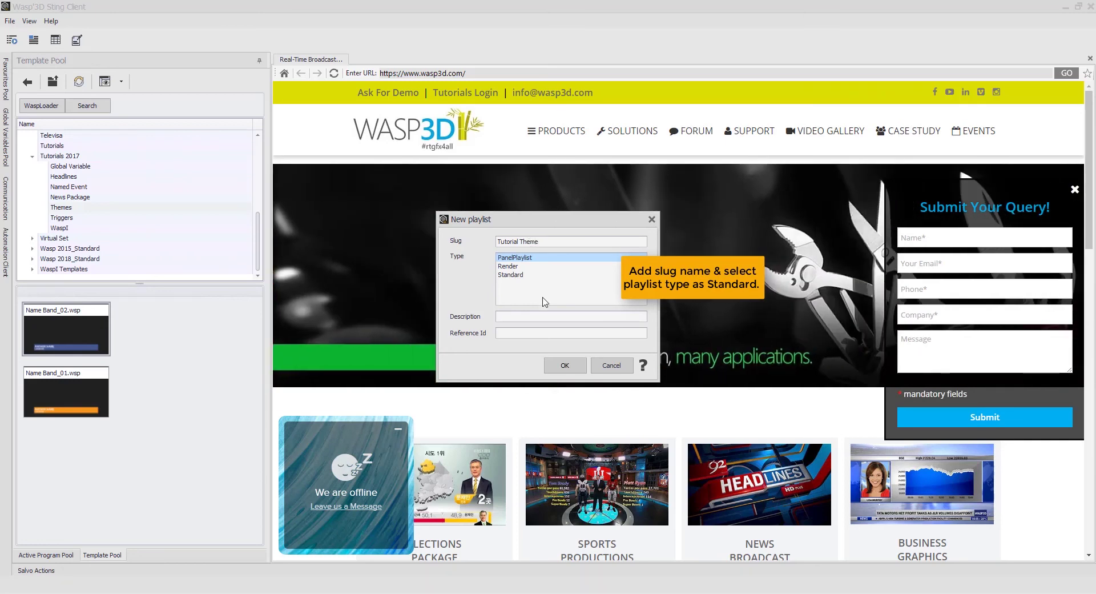
pyautogui.click(509, 275)
pyautogui.click(565, 365)
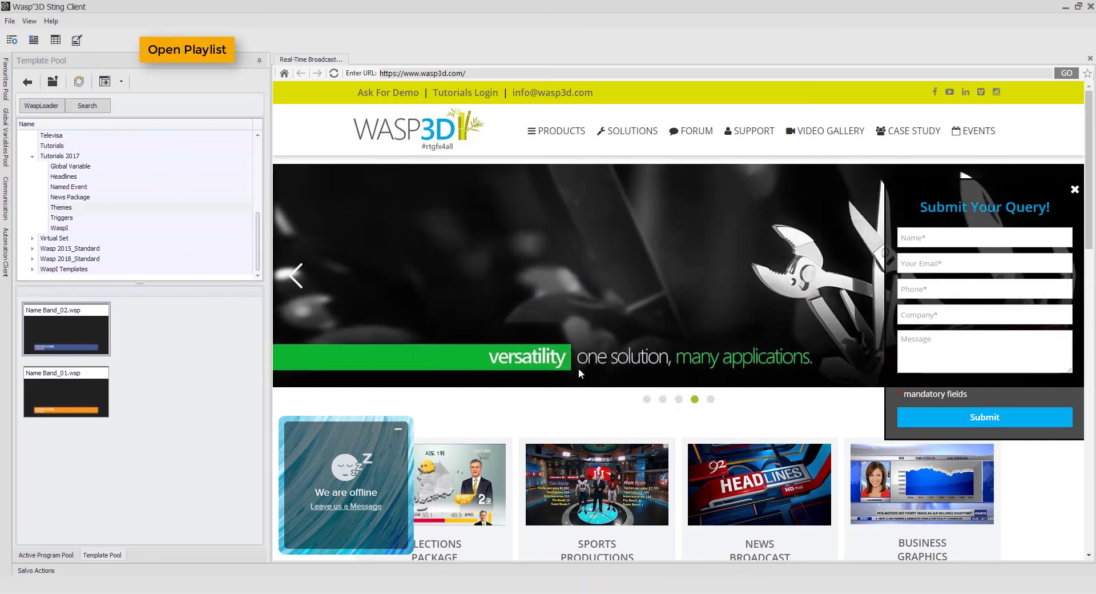
# Step: Open the Tutorial Theme playlist from the playlist pool, filtering slugs by 'tu' and refreshing
pyautogui.click(15, 22)
pyautogui.click(86, 55)
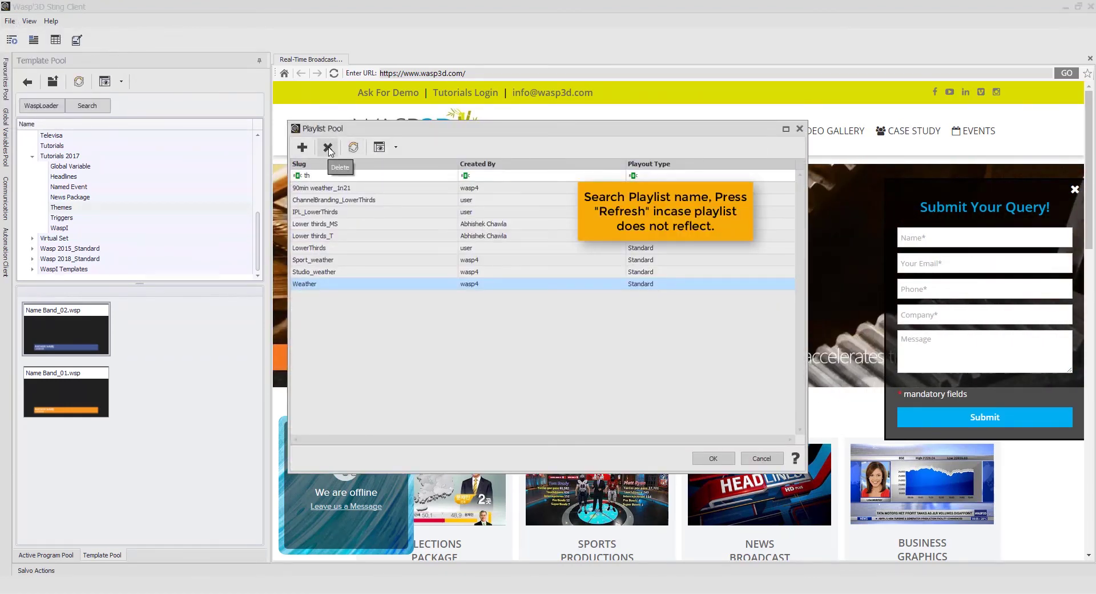
pyautogui.click(321, 174)
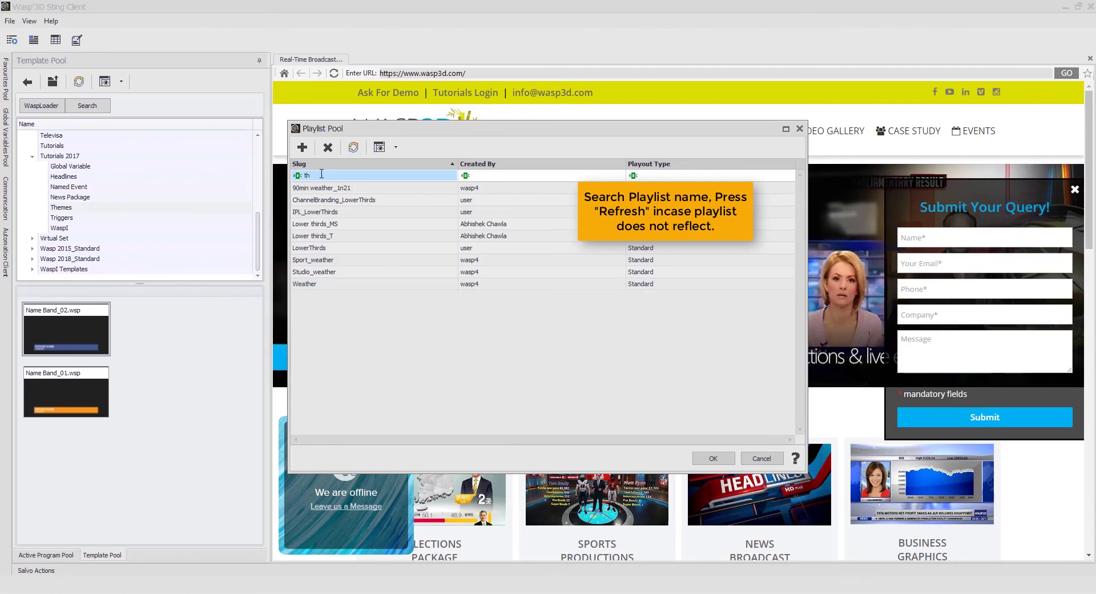
pyautogui.press('BackSpace')
pyautogui.write('u')
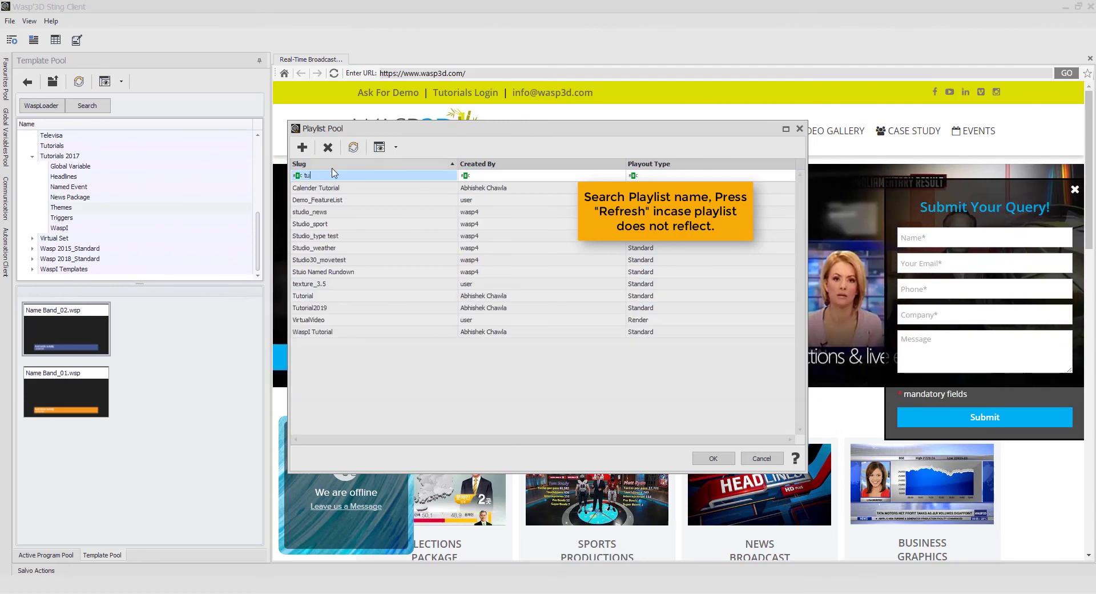
pyautogui.click(353, 147)
pyautogui.click(353, 308)
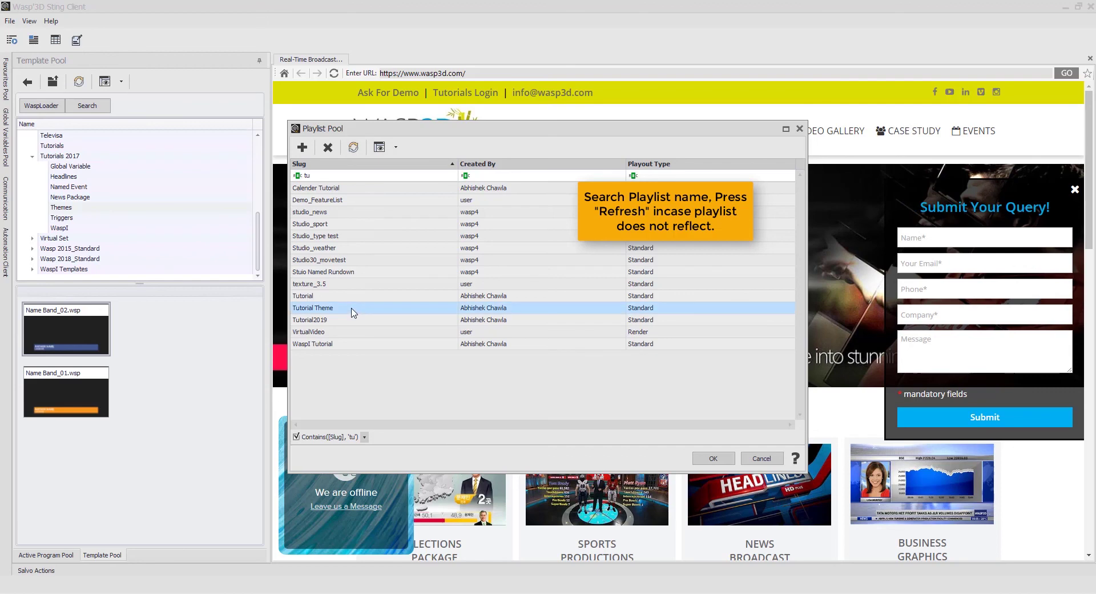
pyautogui.click(713, 458)
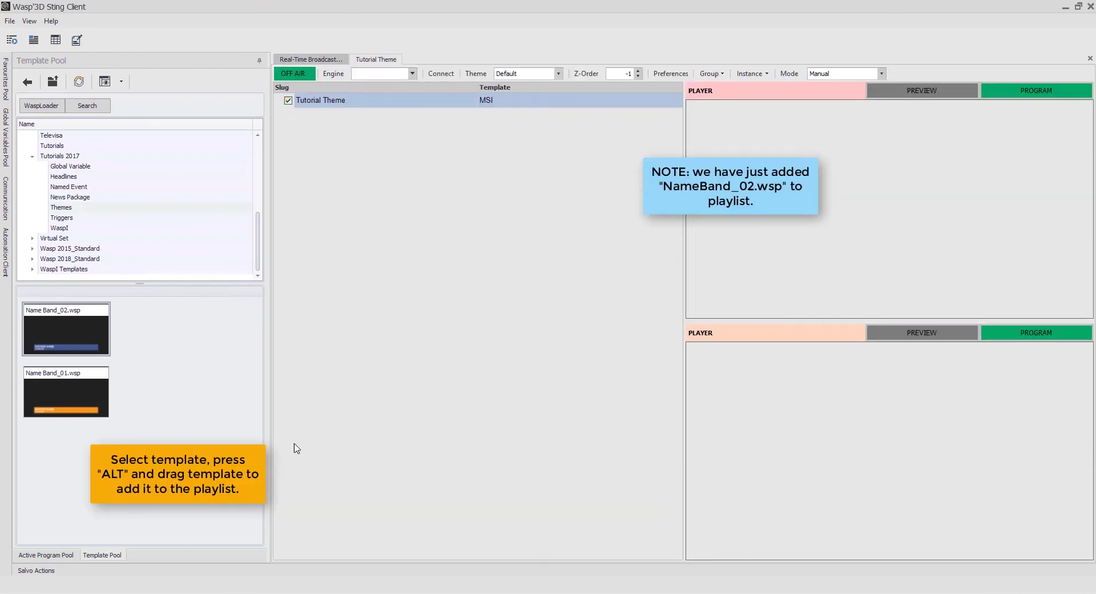
# Step: Alt-drag Name Band_02.wsp from the Template Pool into the playlist and right-click the new instance
pyautogui.moveTo(58, 337)
pyautogui.keyDown('alt'); pyautogui.mouseDown()
pyautogui.moveTo(377, 172)
pyautogui.moveTo(278, 107)
pyautogui.mouseUp(); pyautogui.keyUp('alt')
pyautogui.rightClick(376, 116)
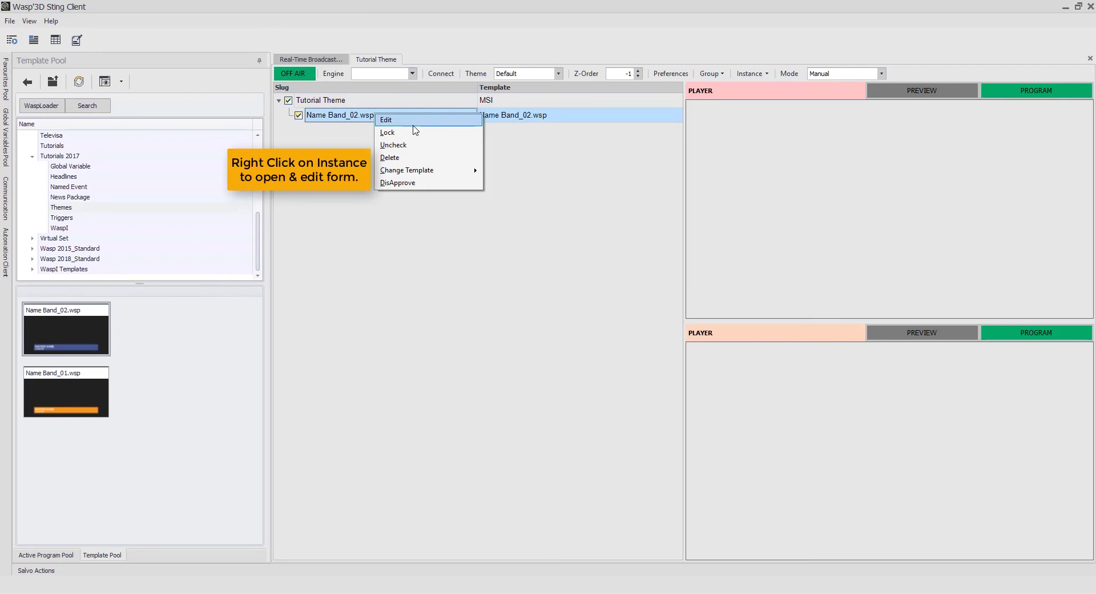
# Step: Fill the instance's anchor name and location Studio, slug it 'Name Band', and post
pyautogui.click(414, 123)
pyautogui.click(517, 234)
pyautogui.write('Himani Madan')
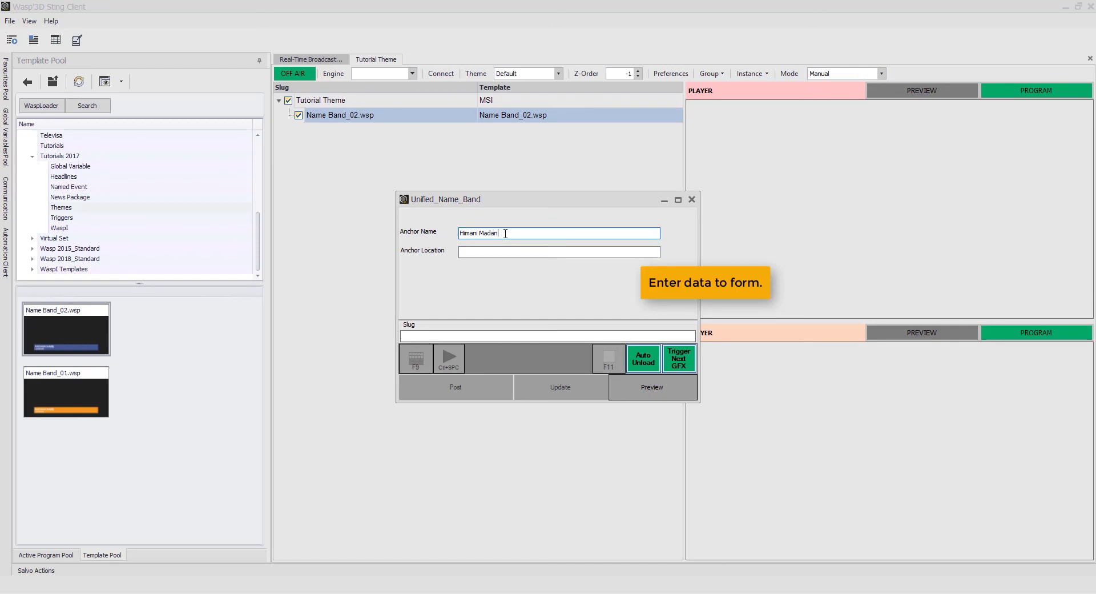
pyautogui.press('Tab')
pyautogui.write('Studio')
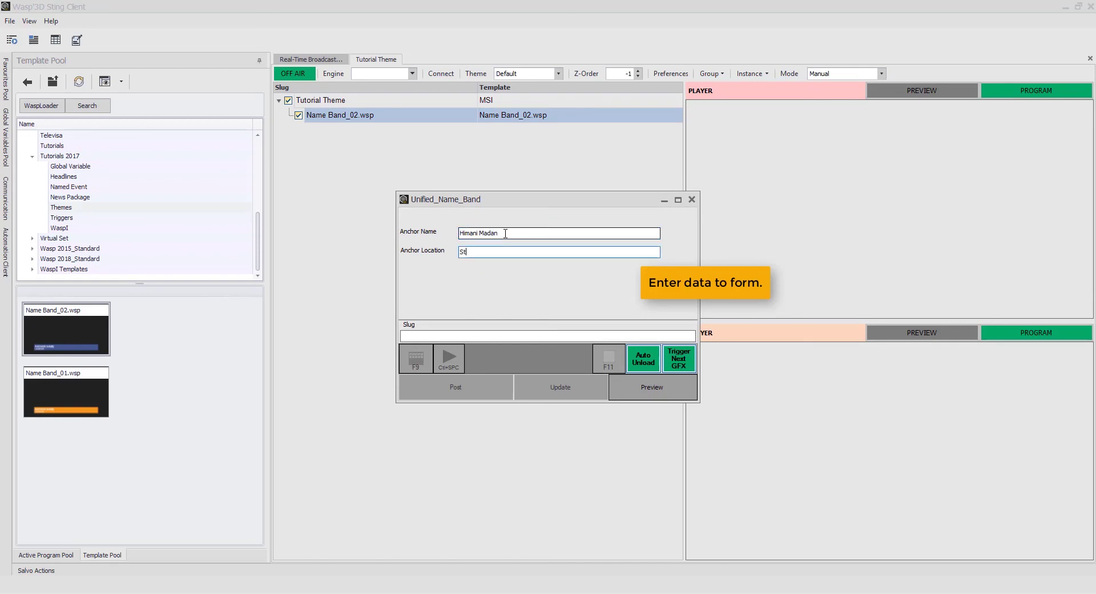
pyautogui.click(442, 337)
pyautogui.write('NAme')
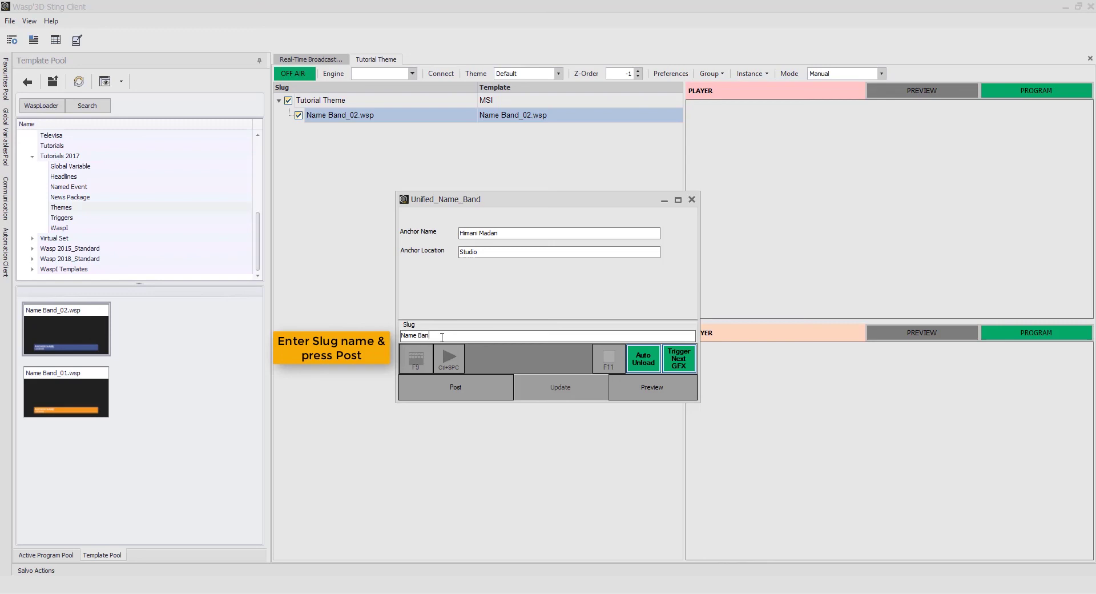
pyautogui.click(478, 388)
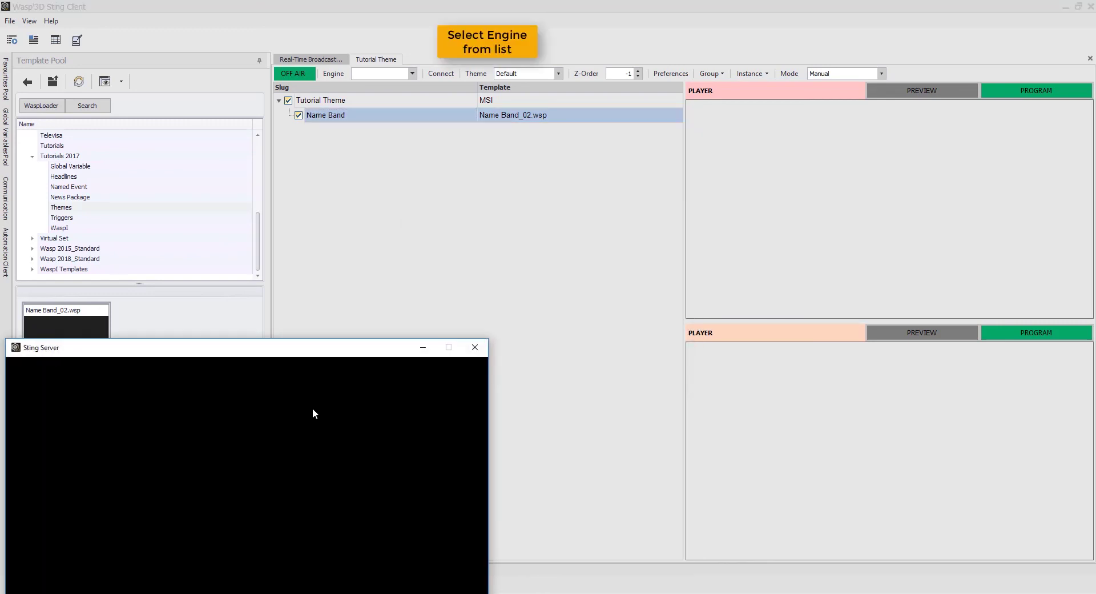
# Step: Move the Sting Server window higher and choose MSI as the playlist's output engine
pyautogui.moveTo(311, 340); pyautogui.dragTo(332, 301)
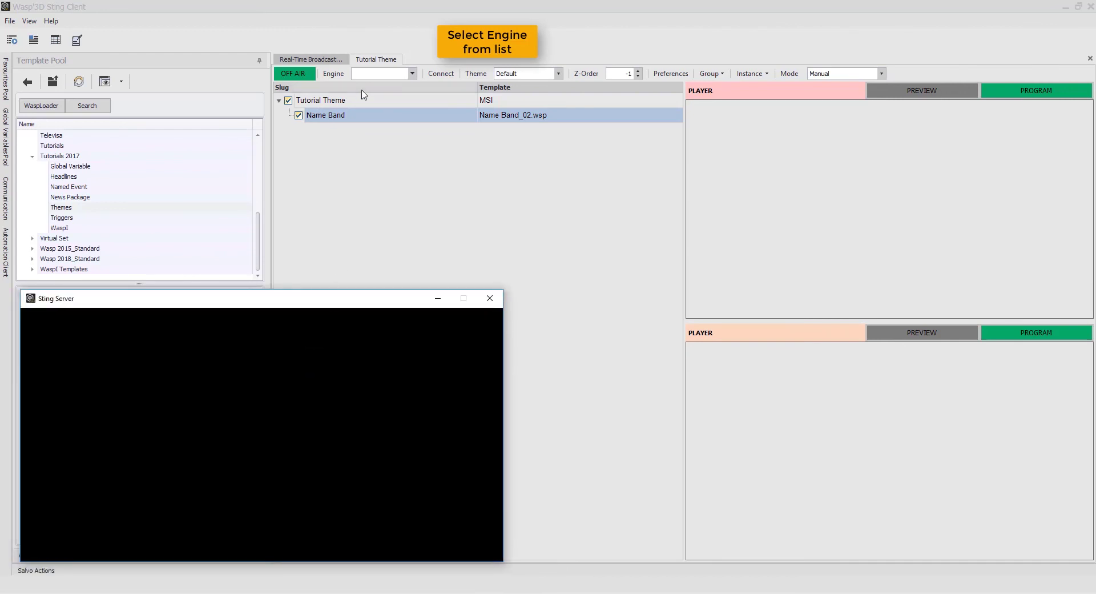
pyautogui.click(390, 73)
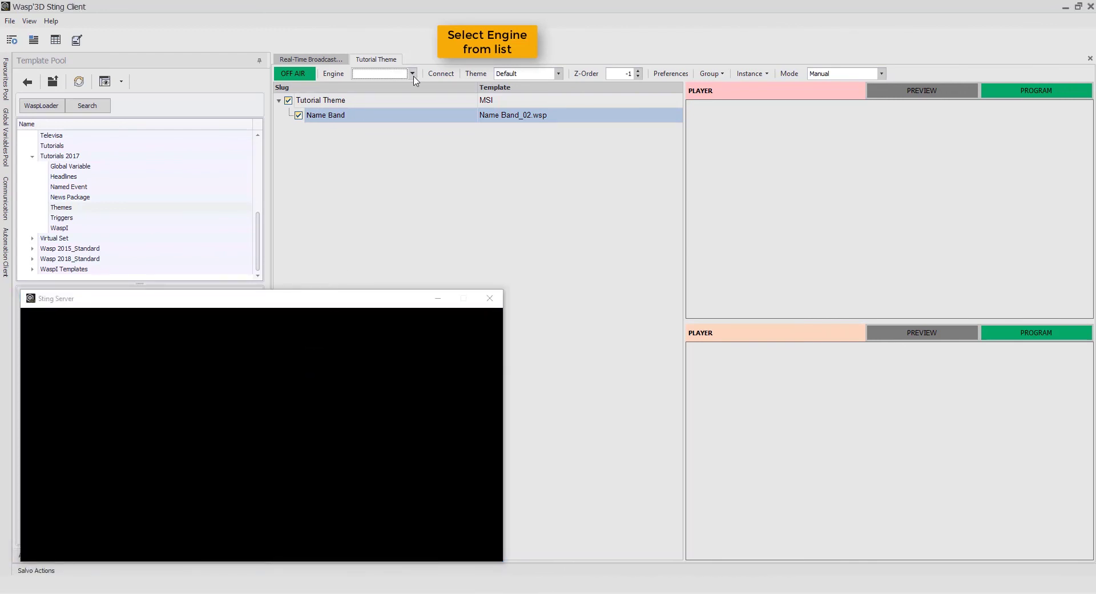
pyautogui.click(410, 74)
pyautogui.click(410, 75)
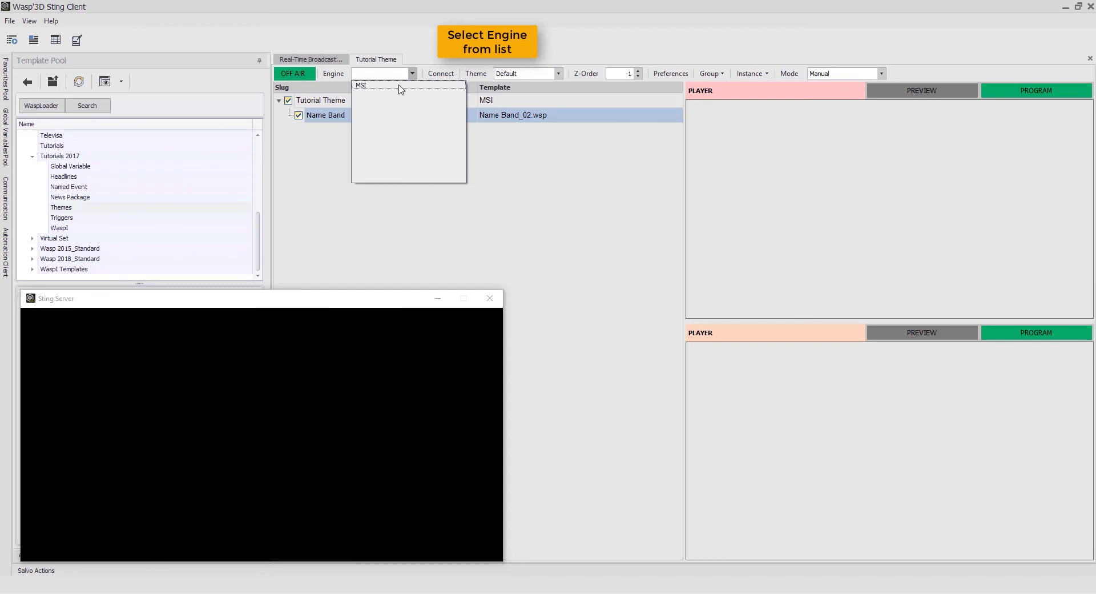
pyautogui.click(399, 85)
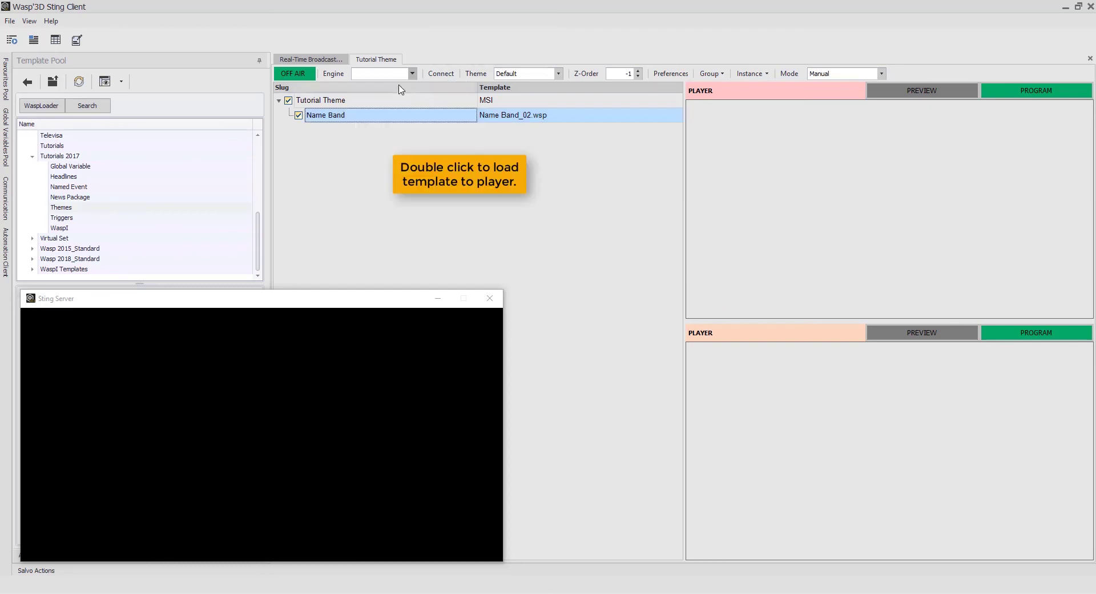
# Step: Load the Name Band row into the player and play it to air on Sting Server twice
pyautogui.doubleClick(371, 116)
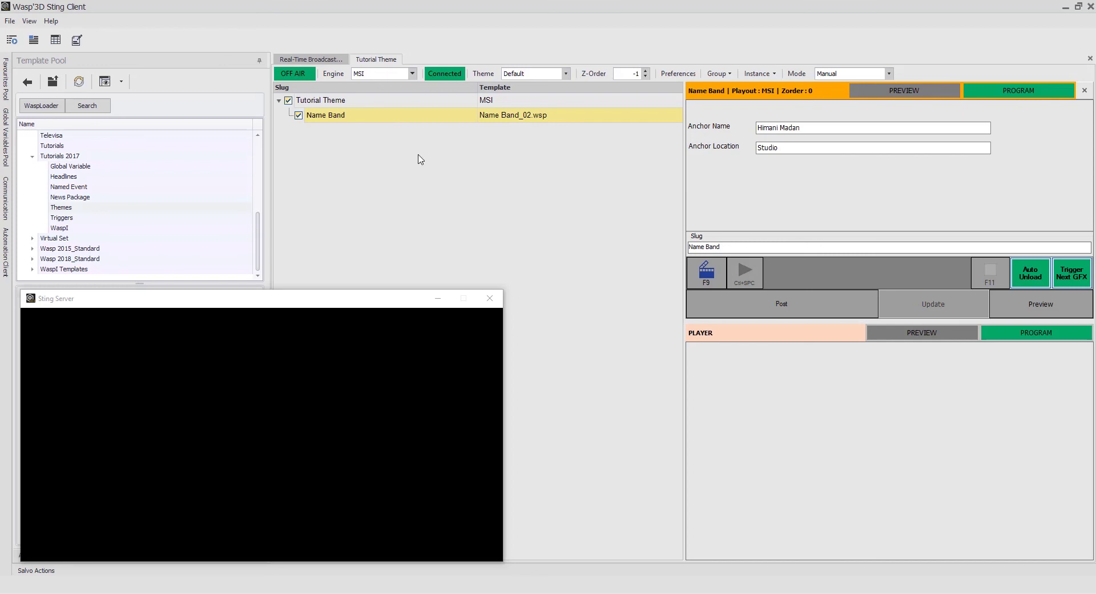
pyautogui.click(745, 273)
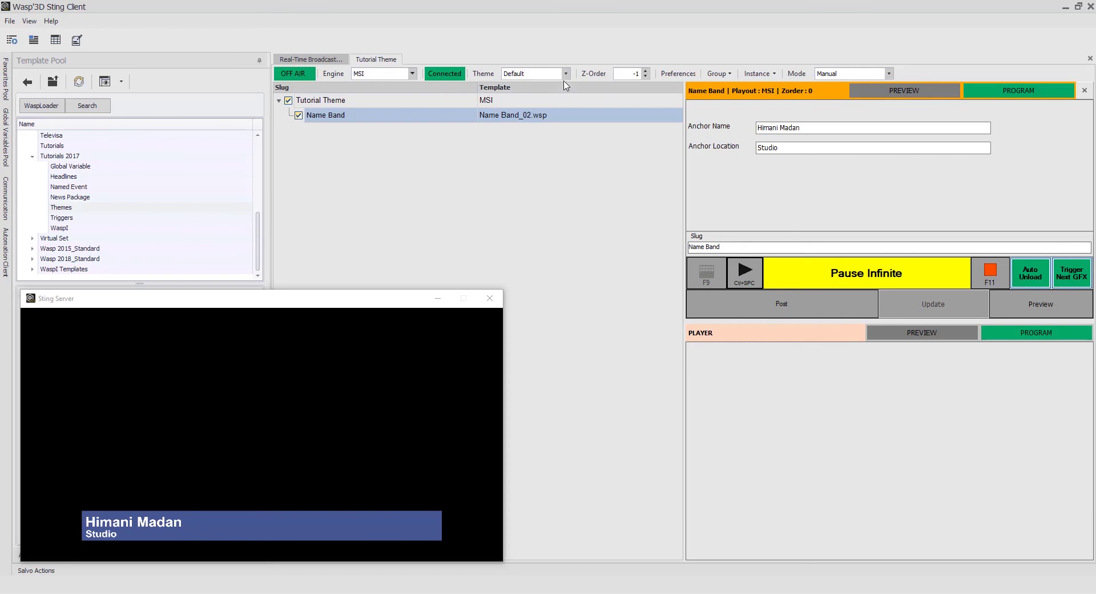
pyautogui.click(745, 277)
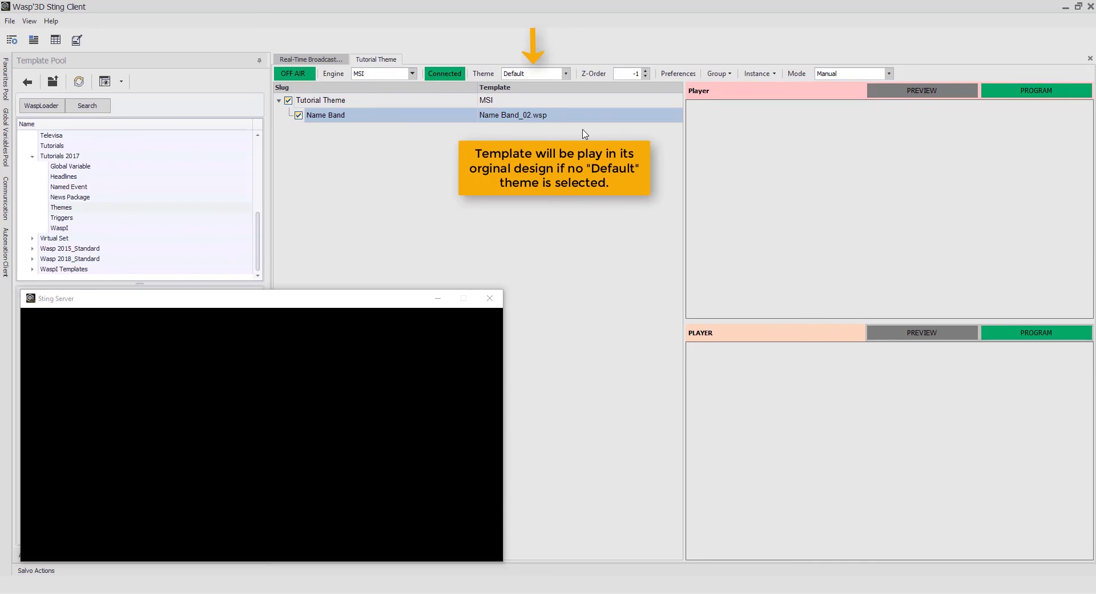
# Step: Switch the playlist theme to Morning and reload the Name Band row into the player
pyautogui.click(560, 74)
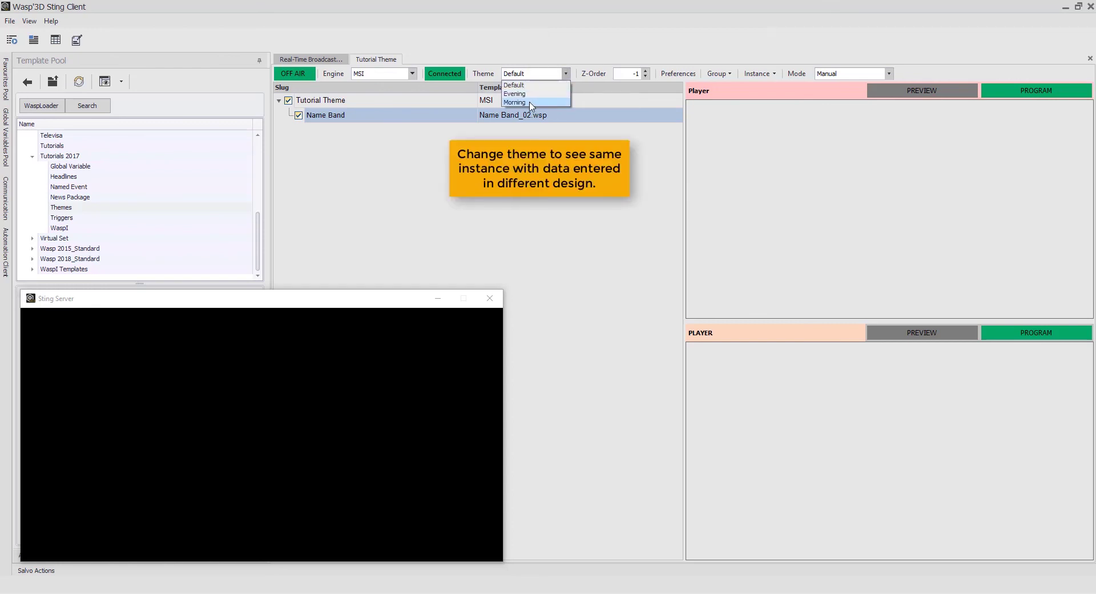
pyautogui.click(531, 103)
pyautogui.doubleClick(393, 118)
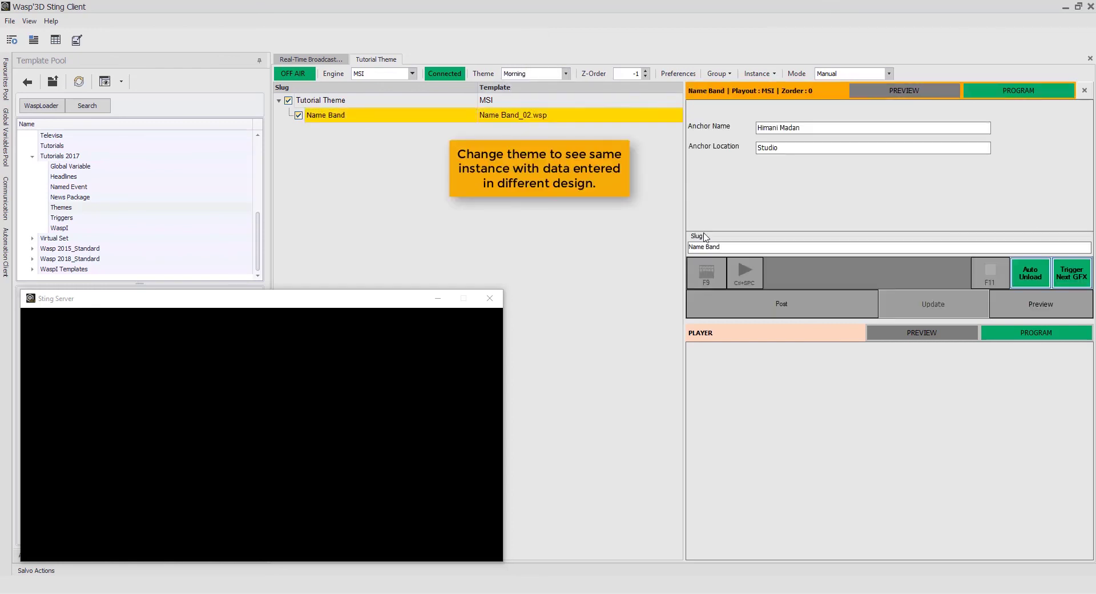